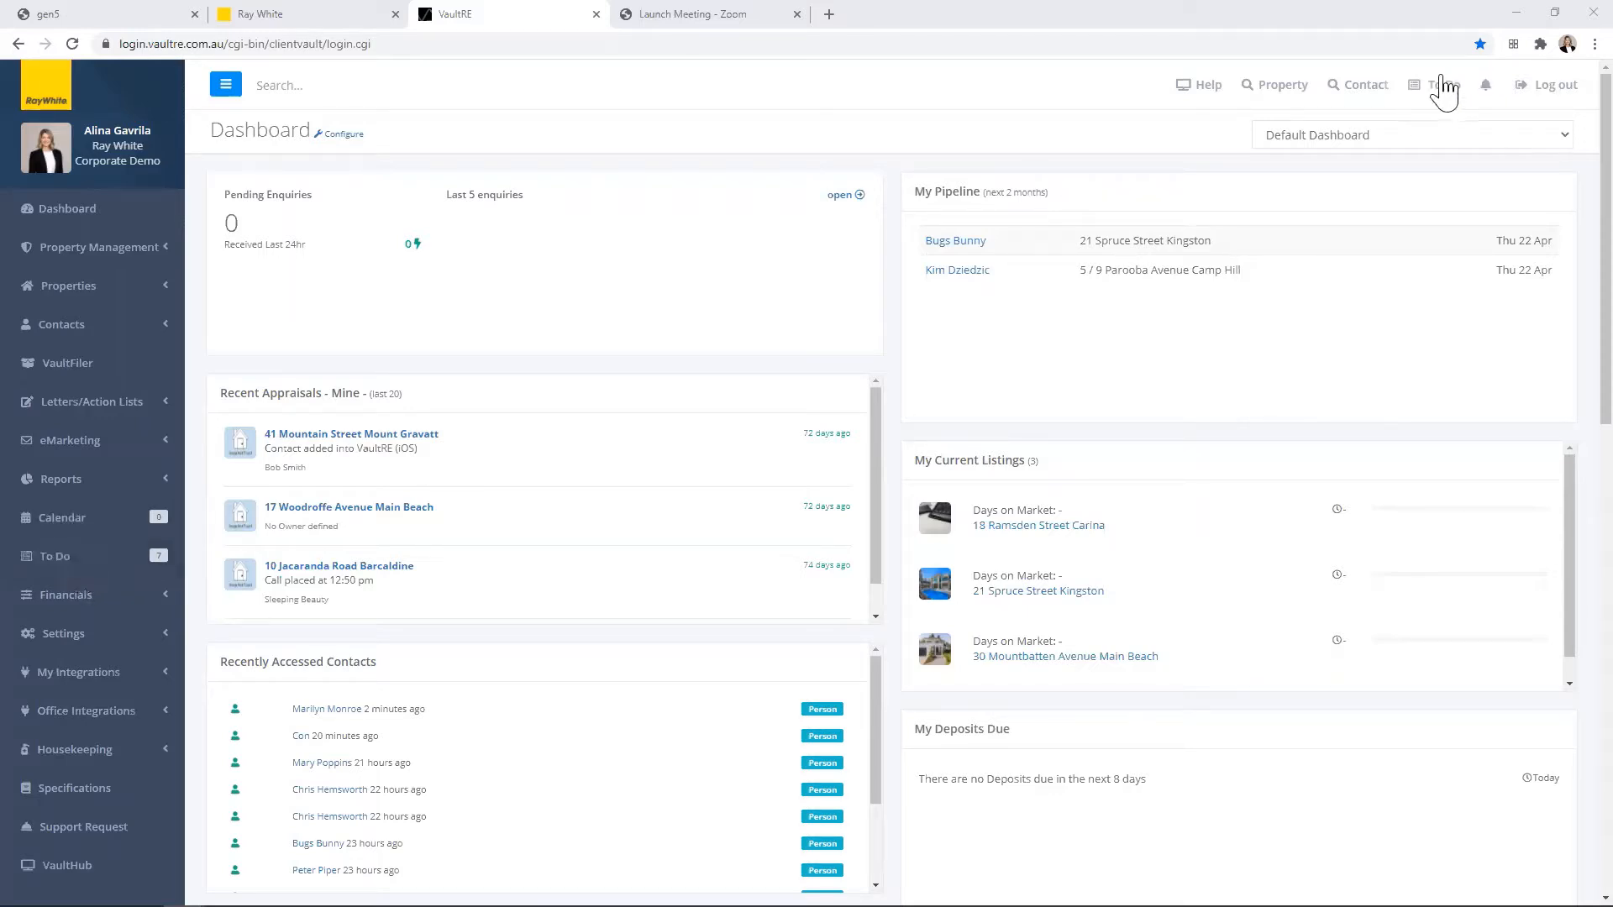
Step: Open the To Do list, view the client record behind the "Call backs" reminder, and return to the list
{"action": "left_click", "coordinate": [1434, 84]}
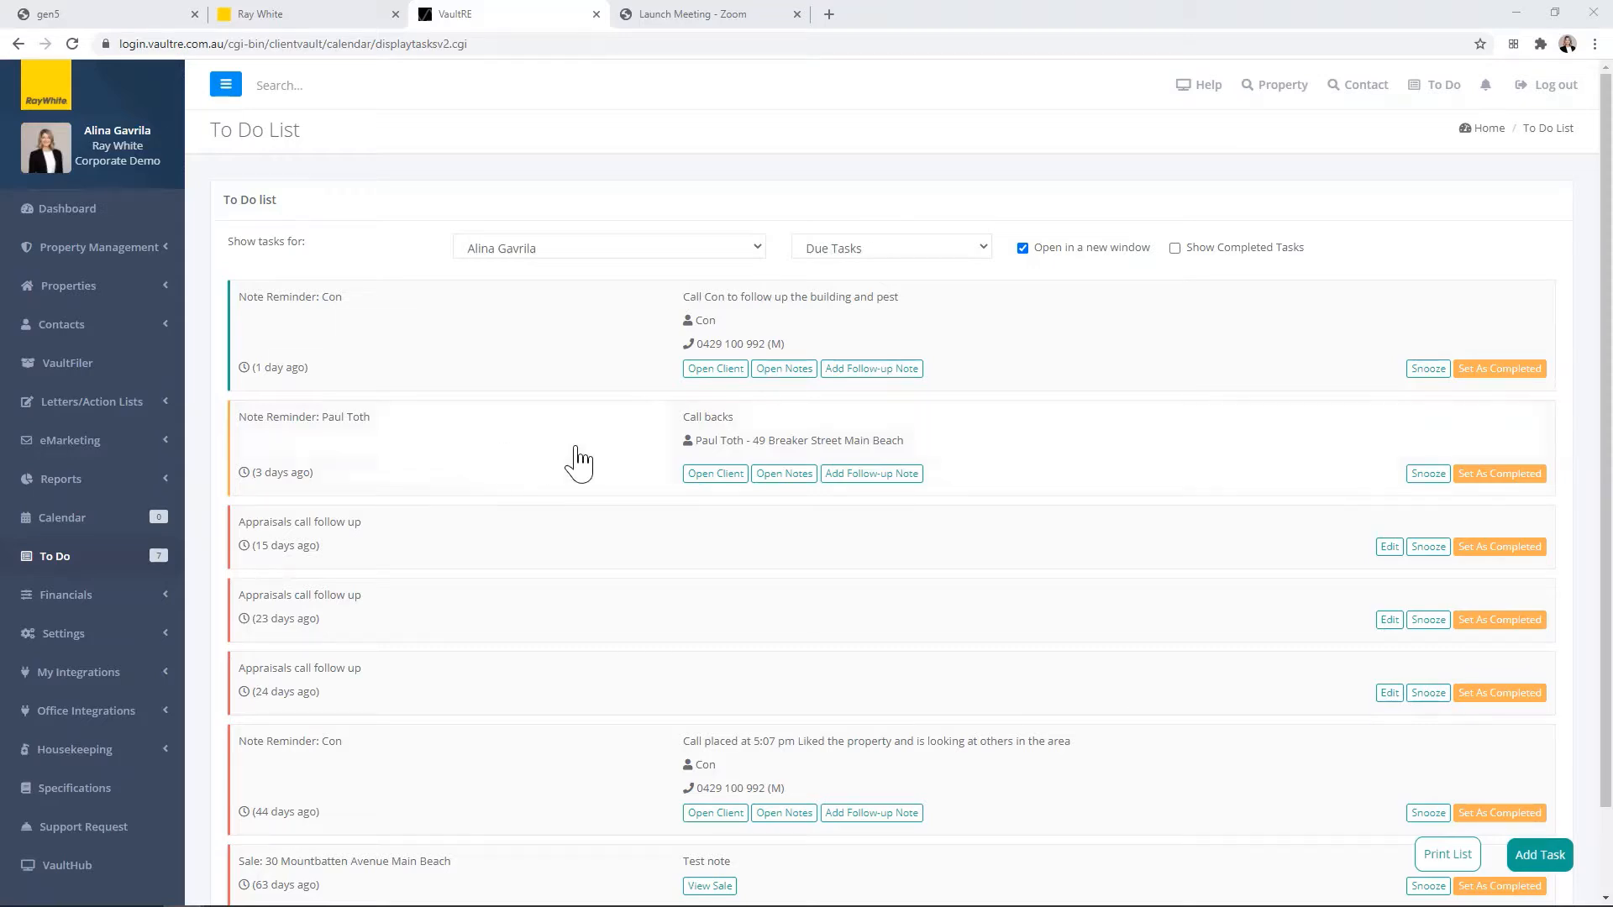
{"action": "left_click", "coordinate": [744, 474]}
{"action": "left_click", "coordinate": [718, 475]}
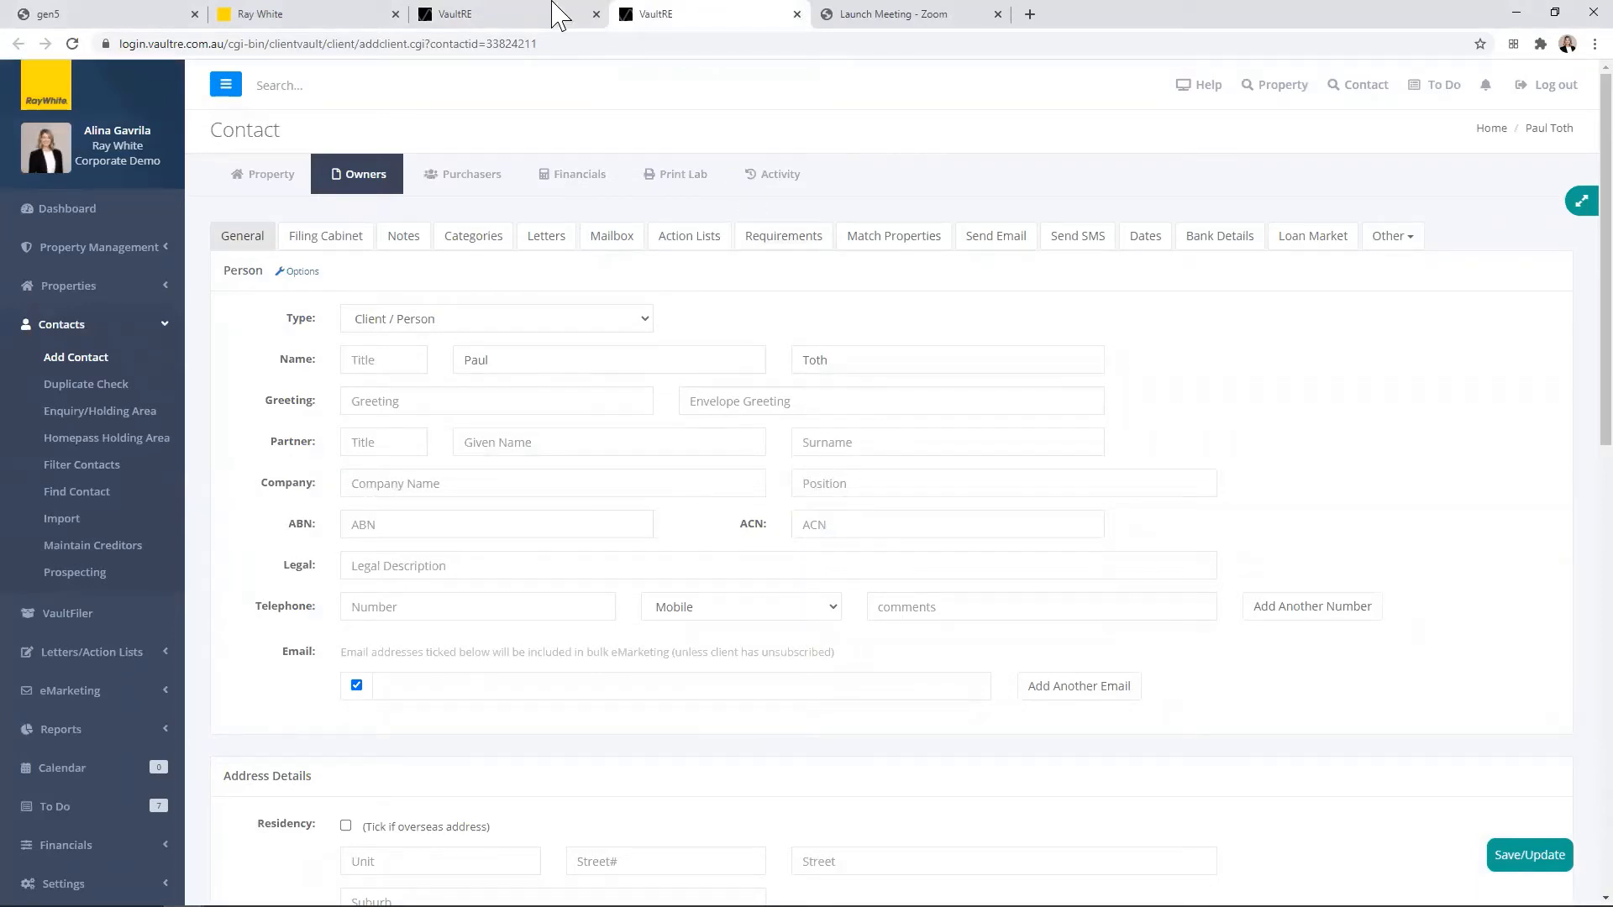
{"action": "left_click", "coordinate": [512, 21]}
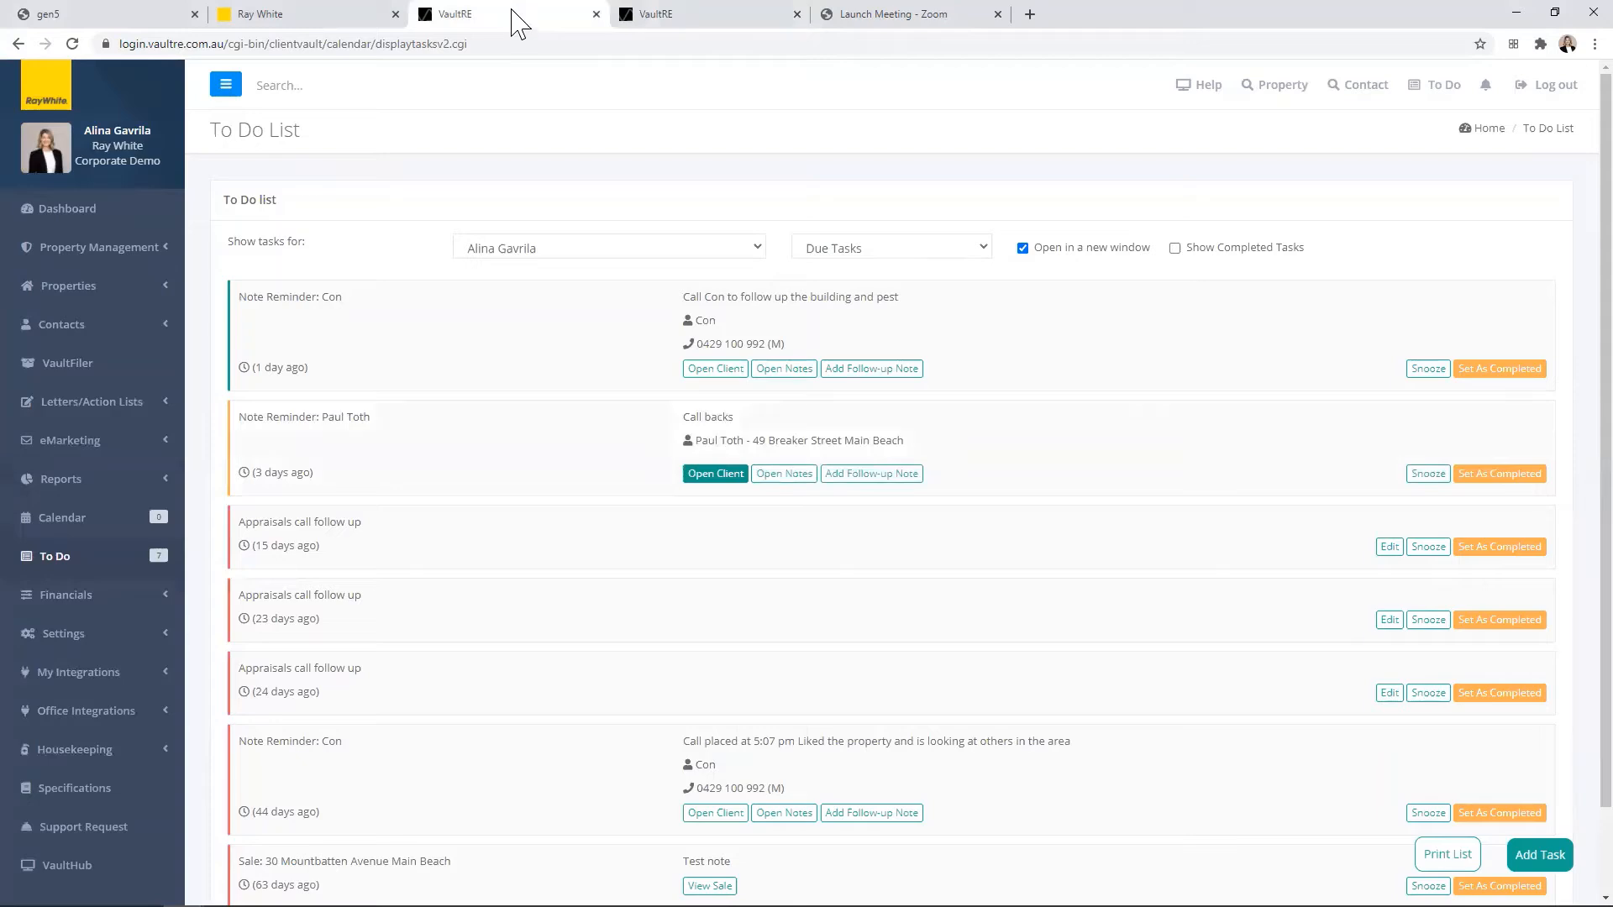
{"action": "left_click", "coordinate": [512, 383]}
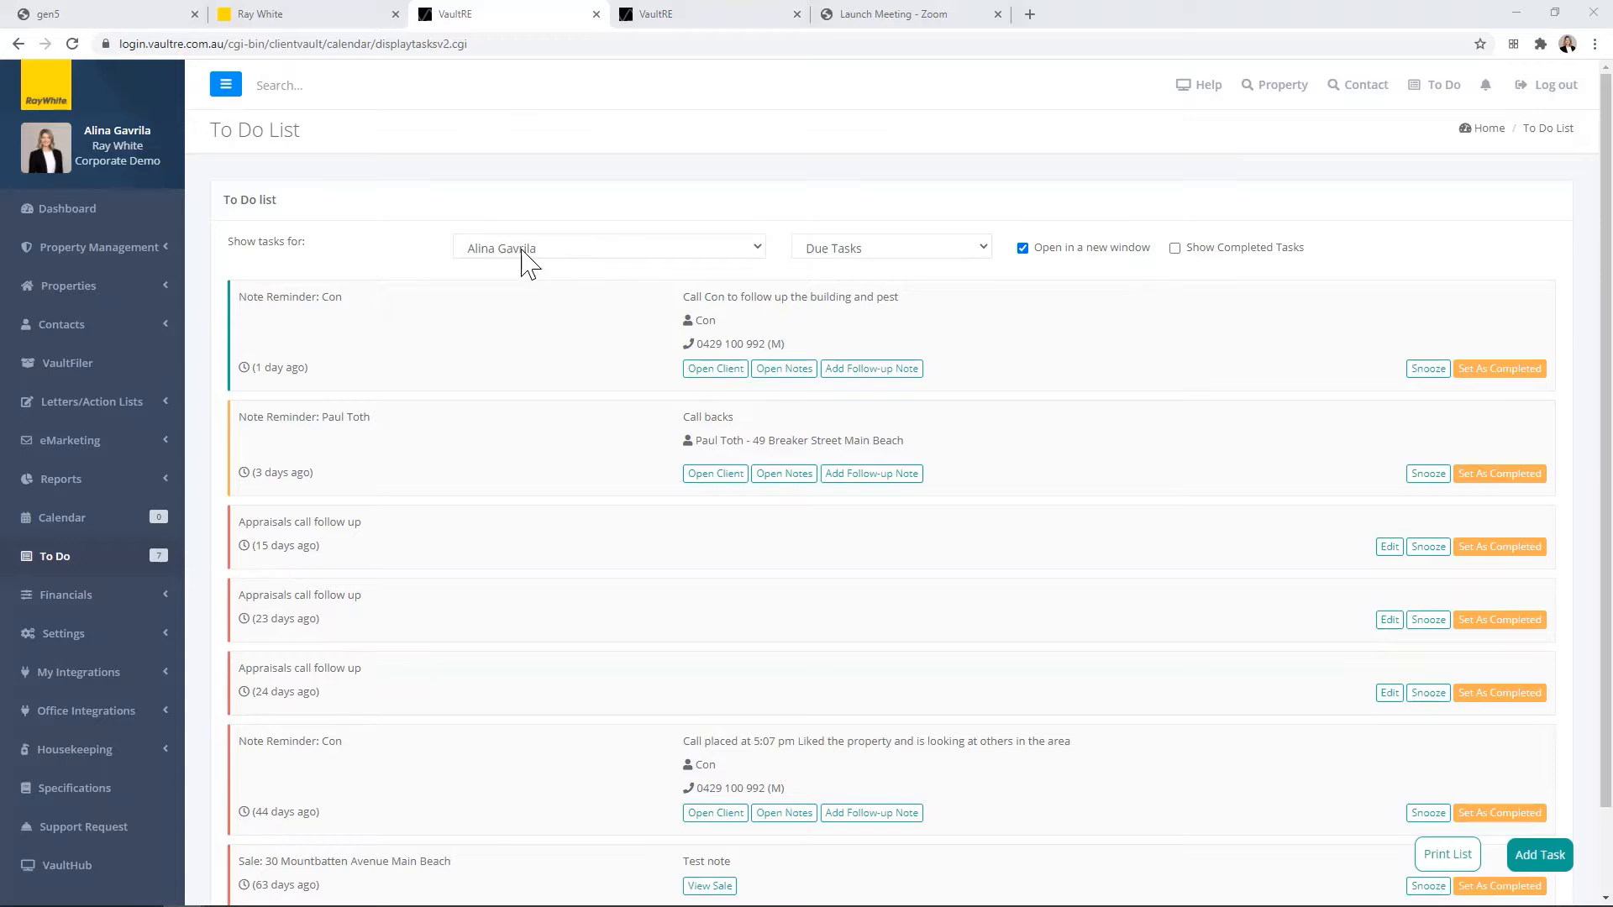
Step: View another team member's due tasks, and switch the To Do list back to the logged-in agent's tasks
{"action": "left_click", "coordinate": [594, 249]}
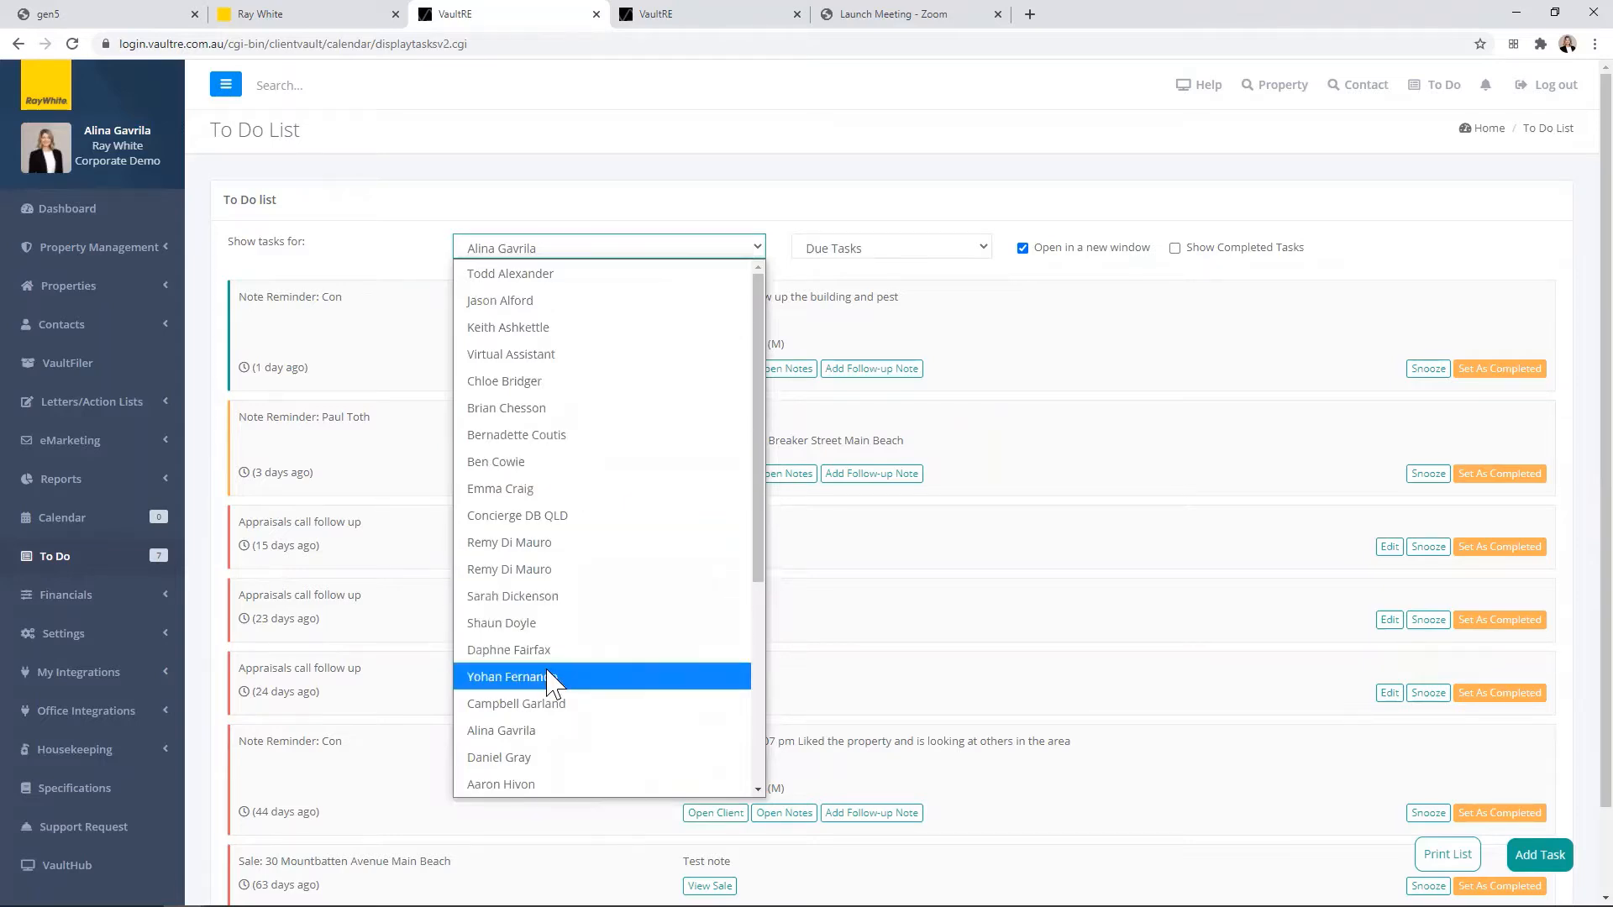
{"action": "scroll", "coordinate": [622, 562], "scroll_direction": "down", "scroll_amount": 2}
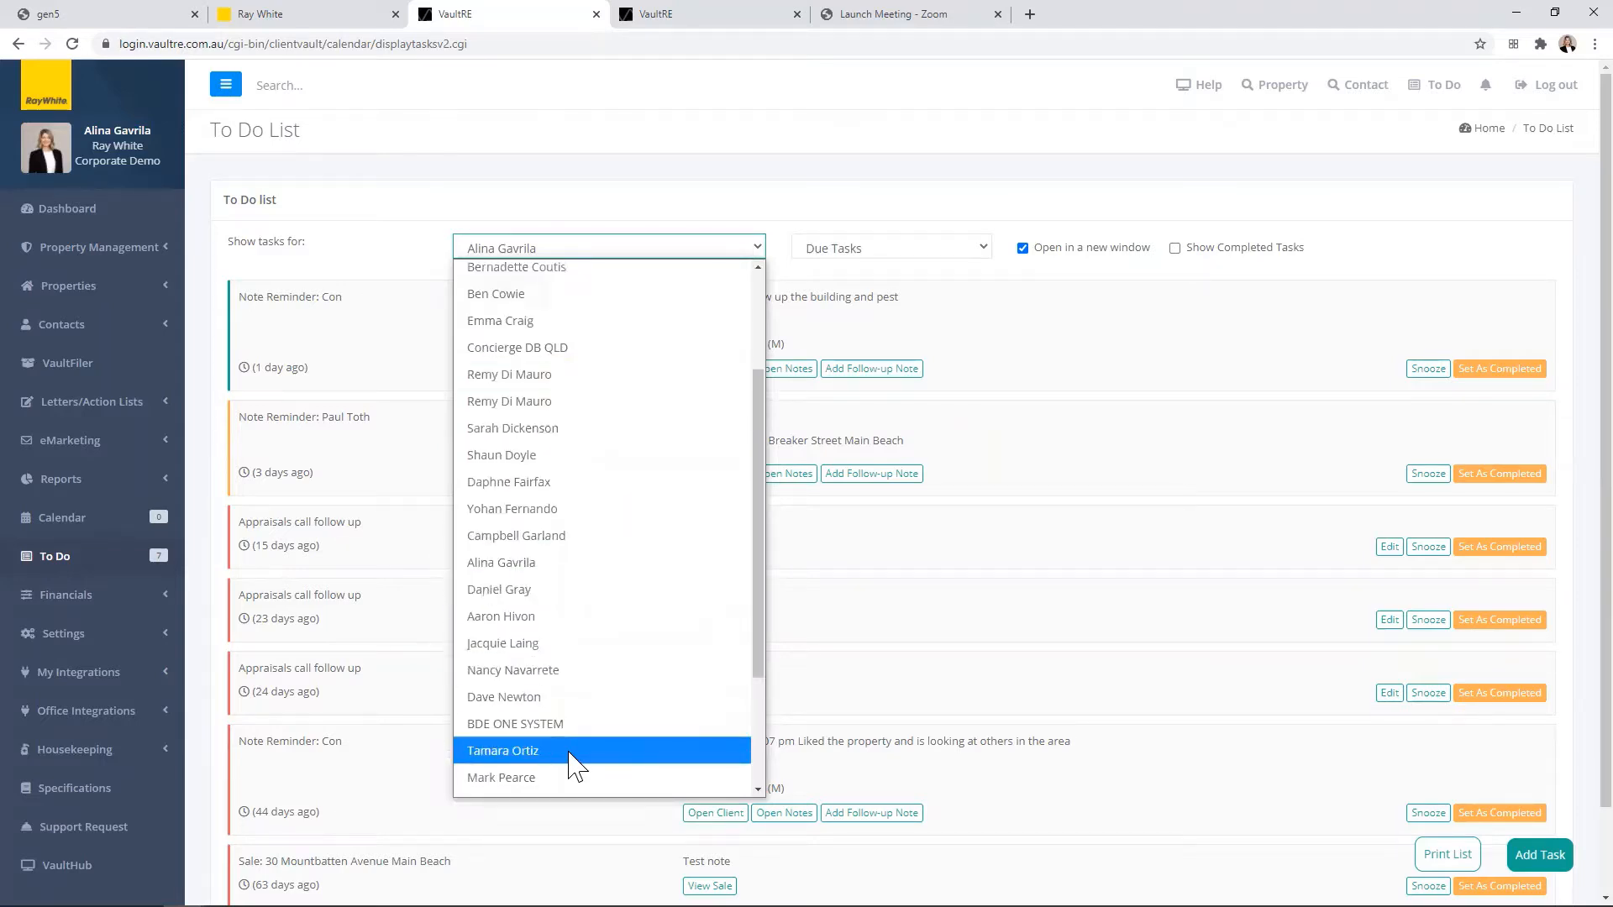
{"action": "left_click", "coordinate": [580, 752]}
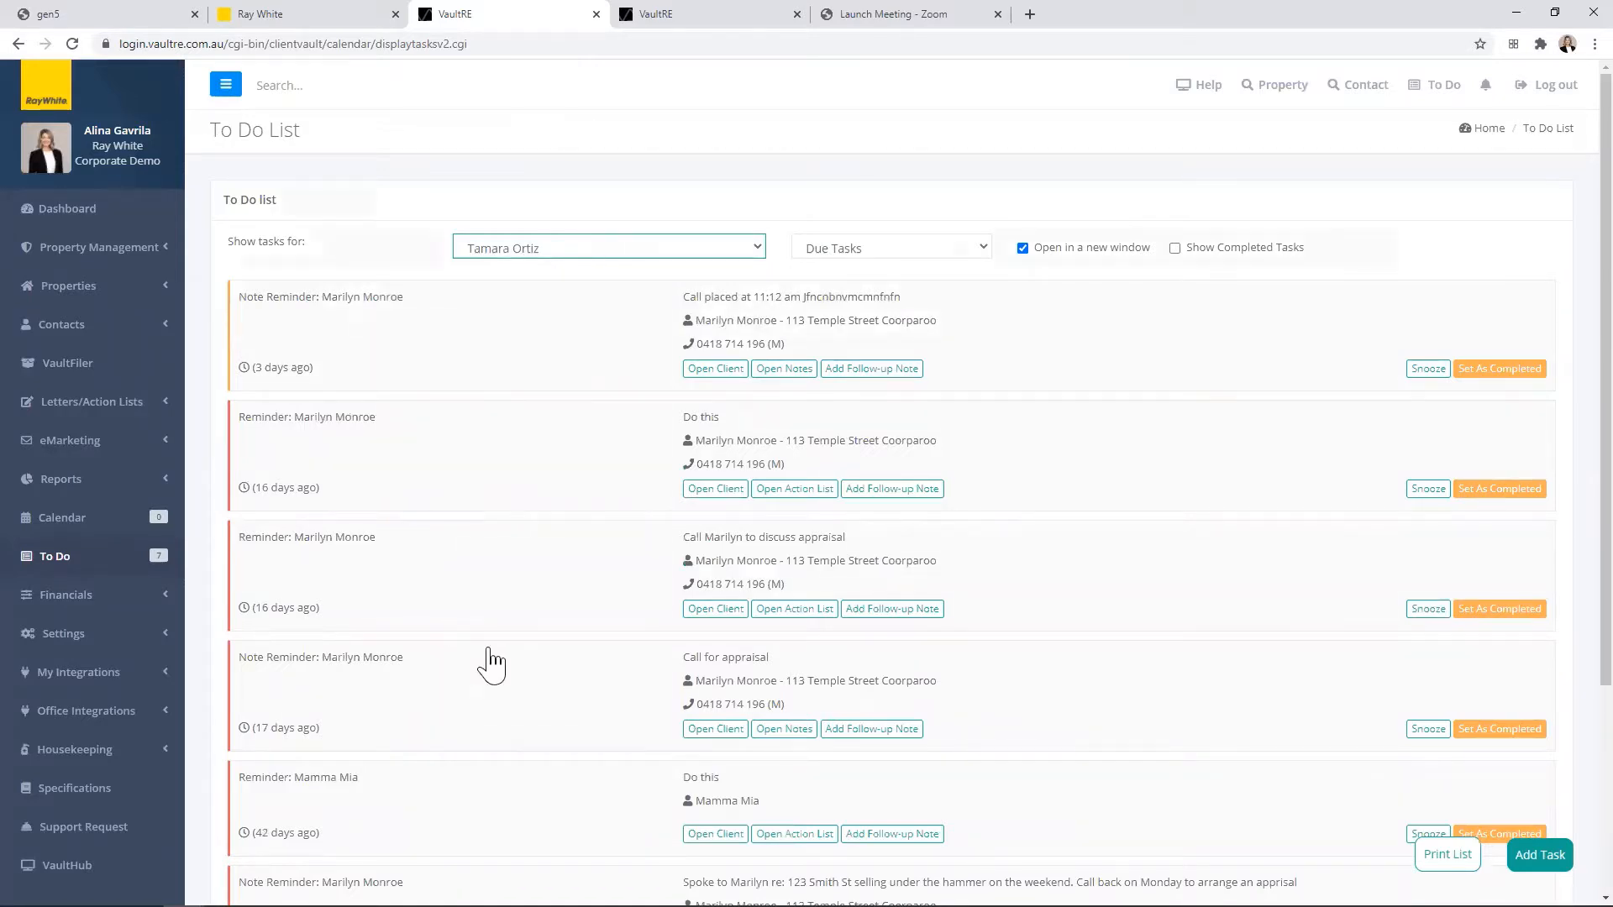
{"action": "left_click", "coordinate": [739, 368]}
{"action": "left_click", "coordinate": [621, 247]}
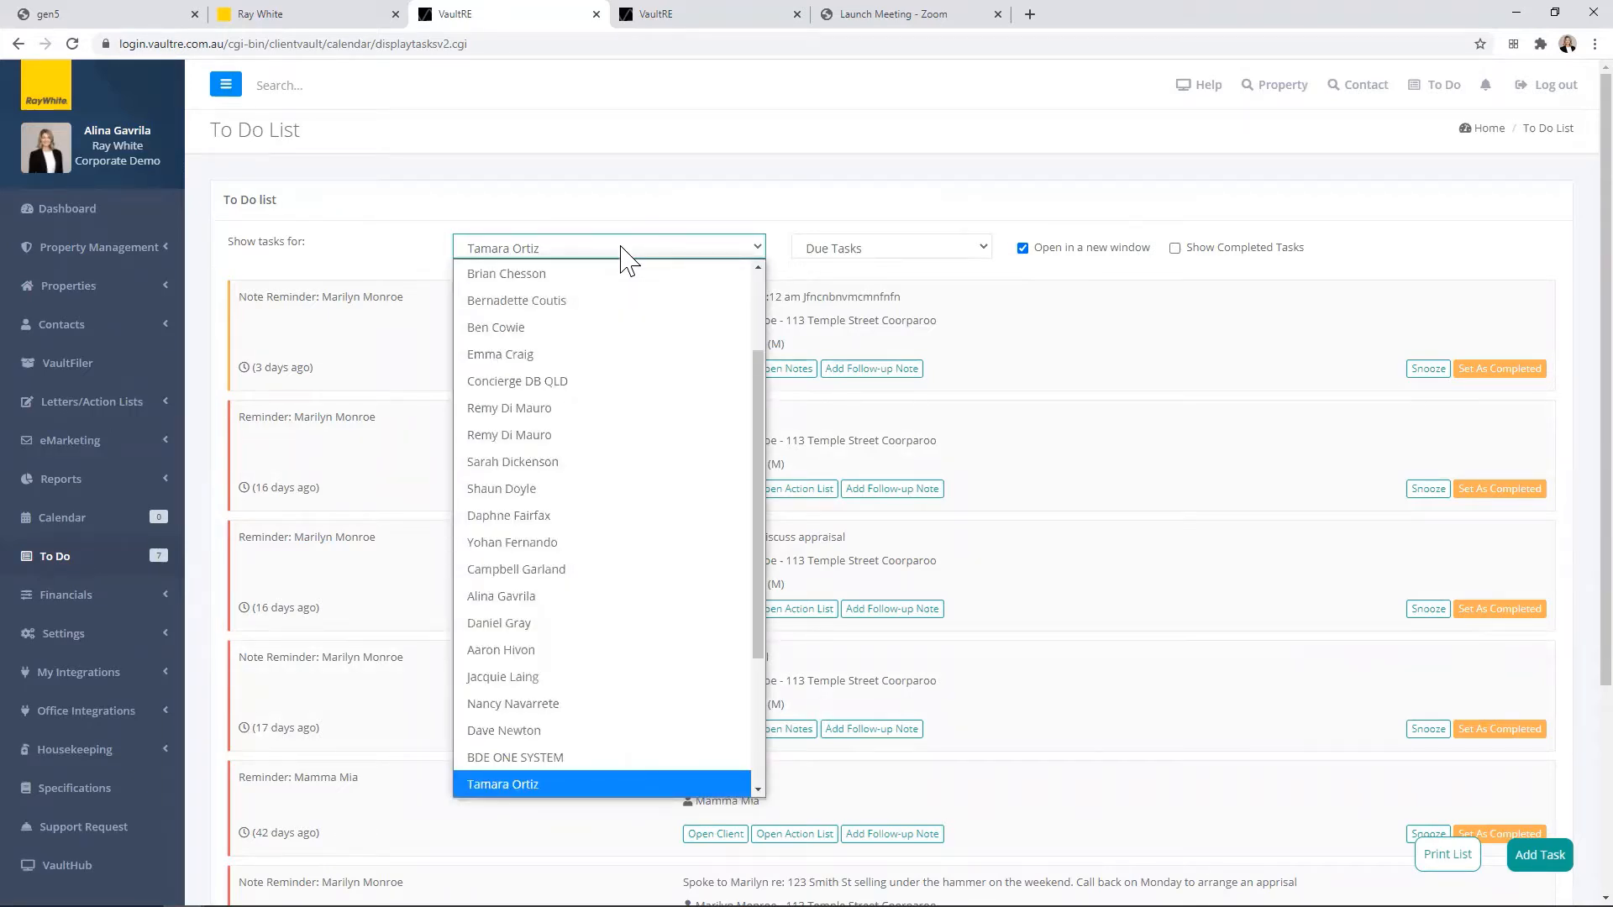
{"action": "scroll", "coordinate": [611, 378], "scroll_direction": "up", "scroll_amount": 1}
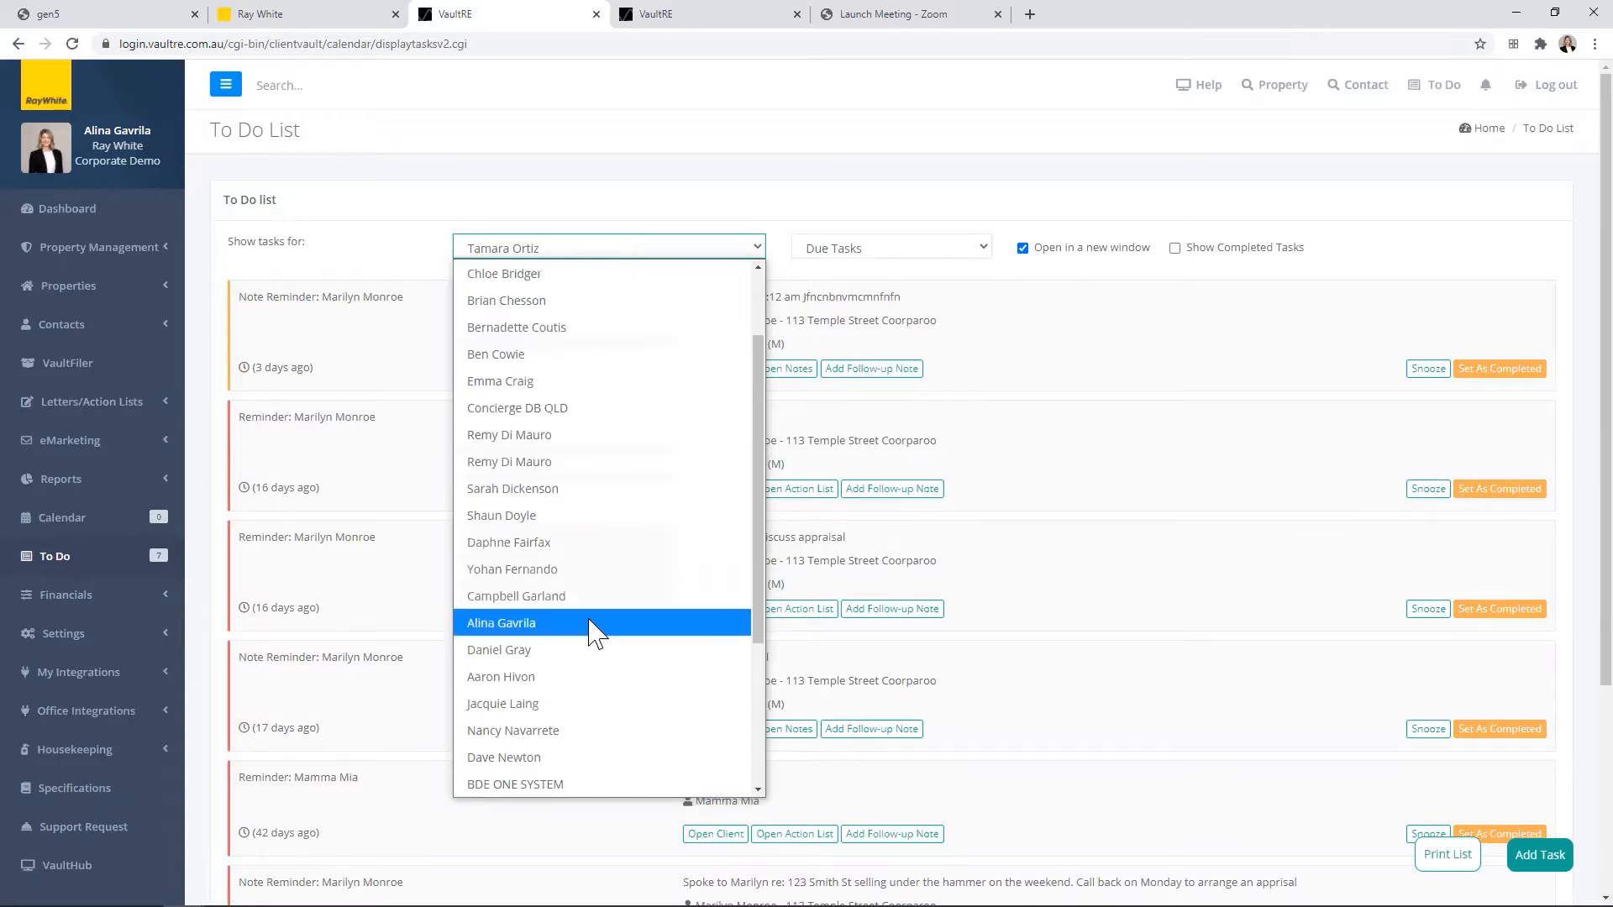
{"action": "left_click", "coordinate": [595, 623]}
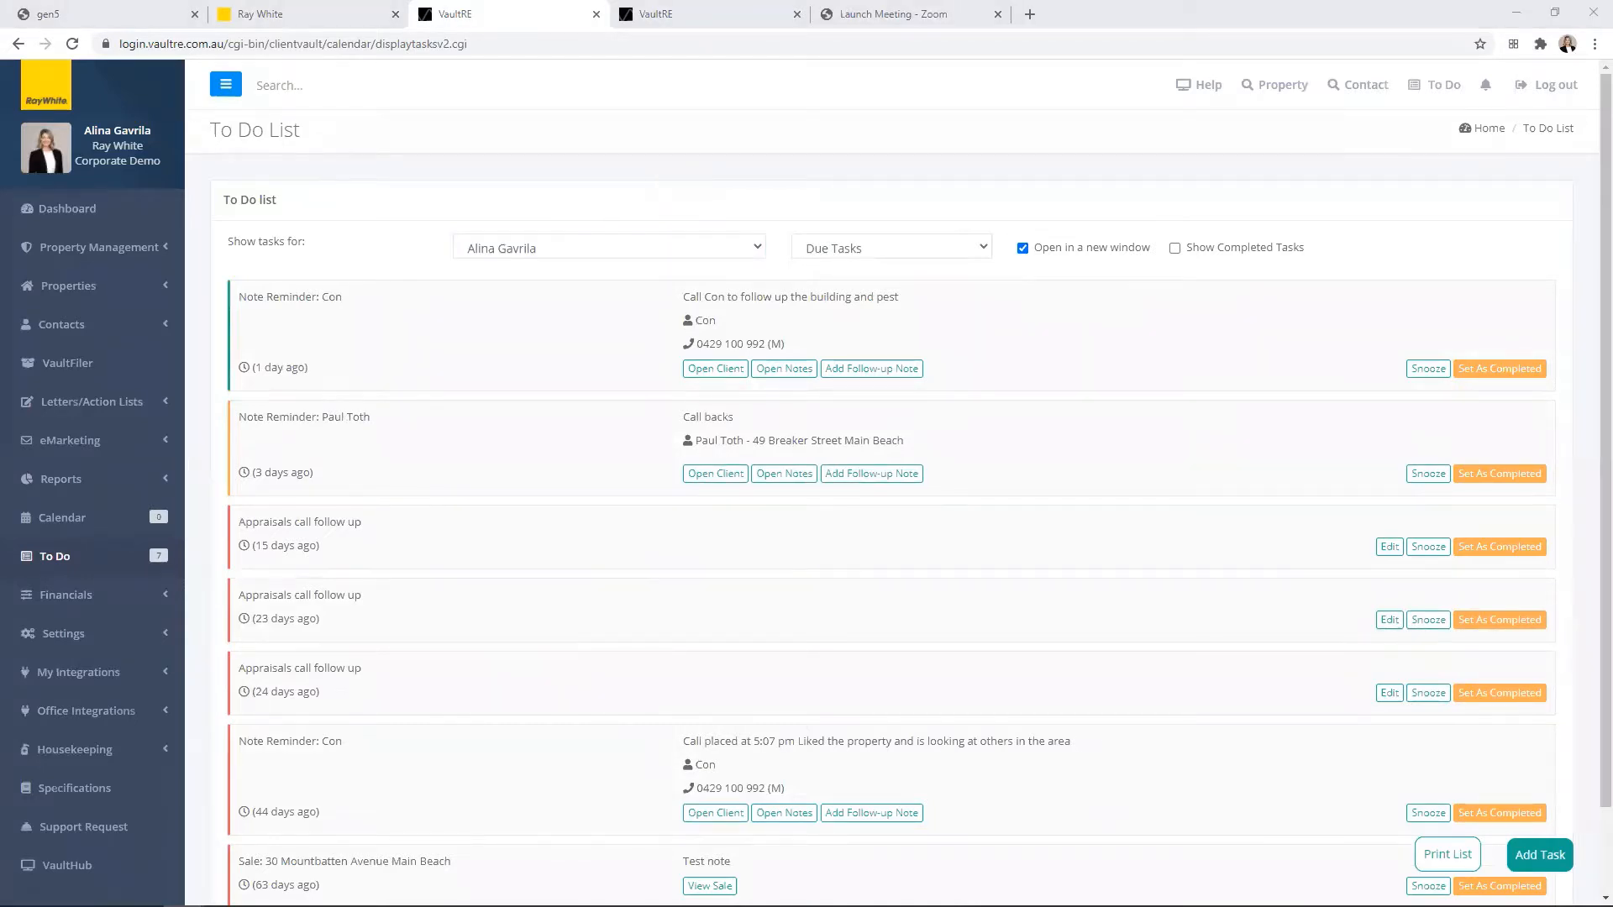
Step: View the agent's Future Tasks and return the list to Due Tasks
{"action": "left_click", "coordinate": [857, 261]}
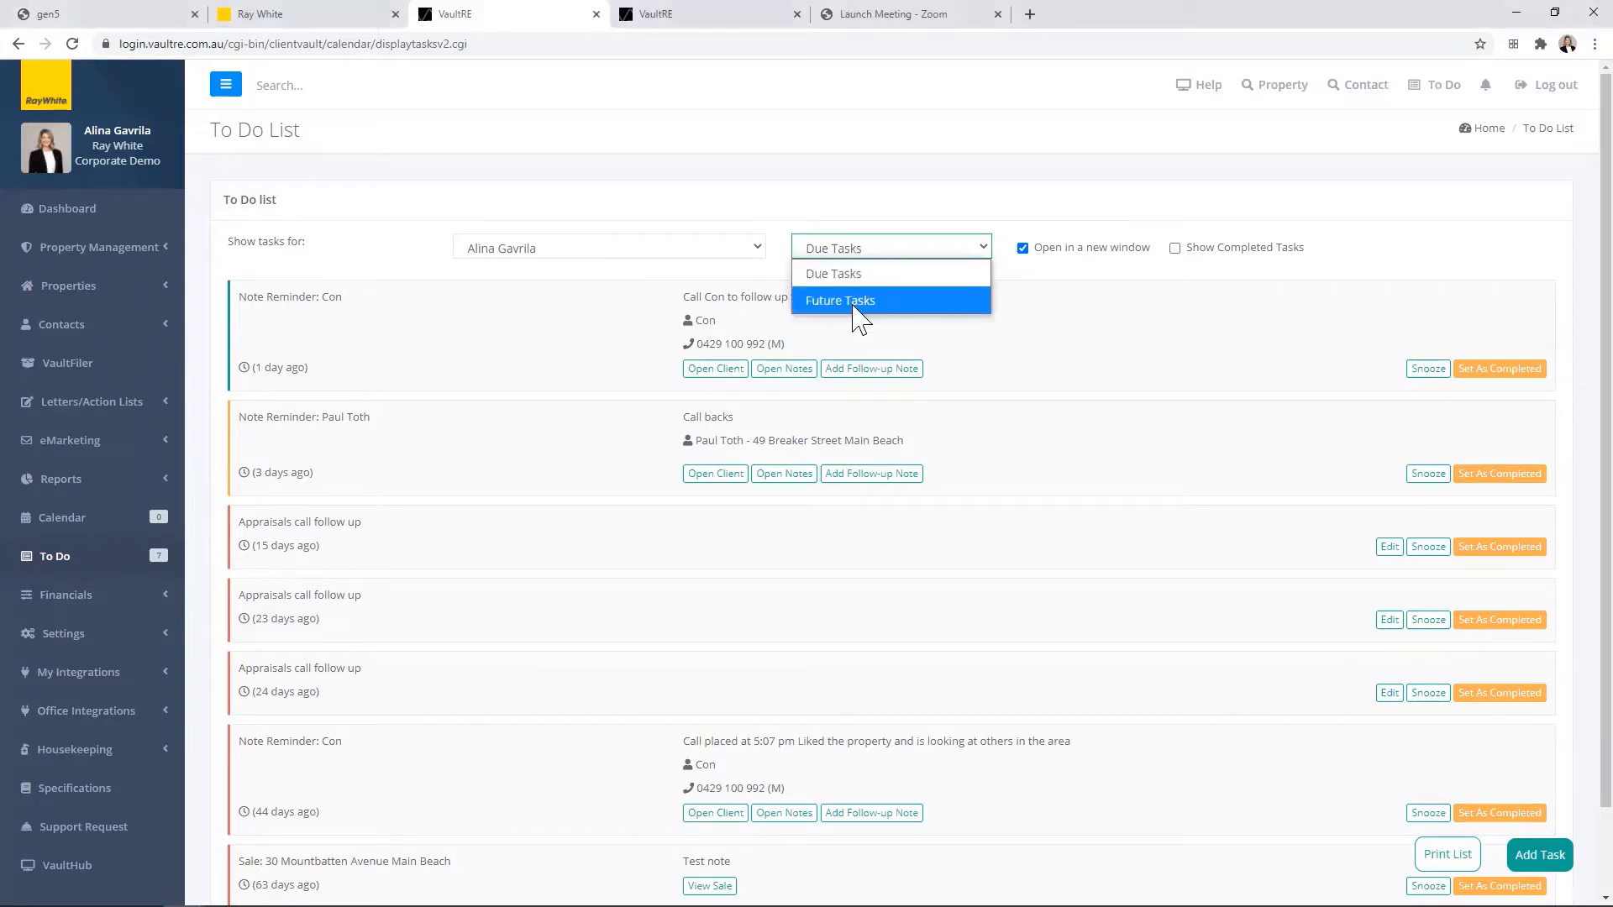
{"action": "left_click", "coordinate": [855, 300]}
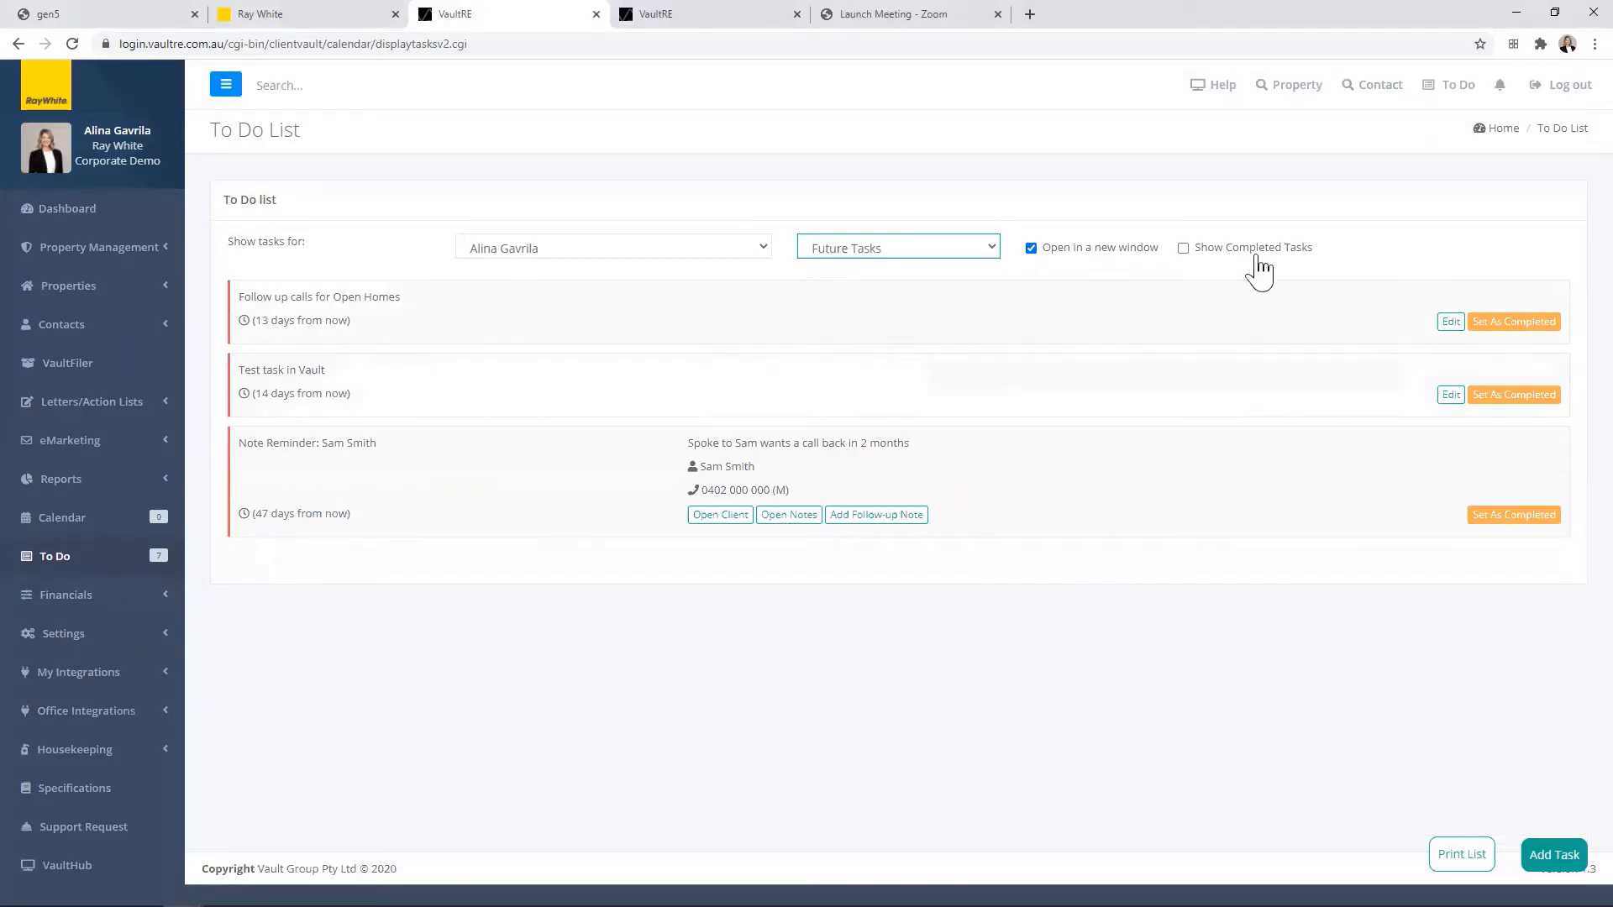
{"action": "left_click", "coordinate": [869, 247]}
{"action": "left_click", "coordinate": [863, 273]}
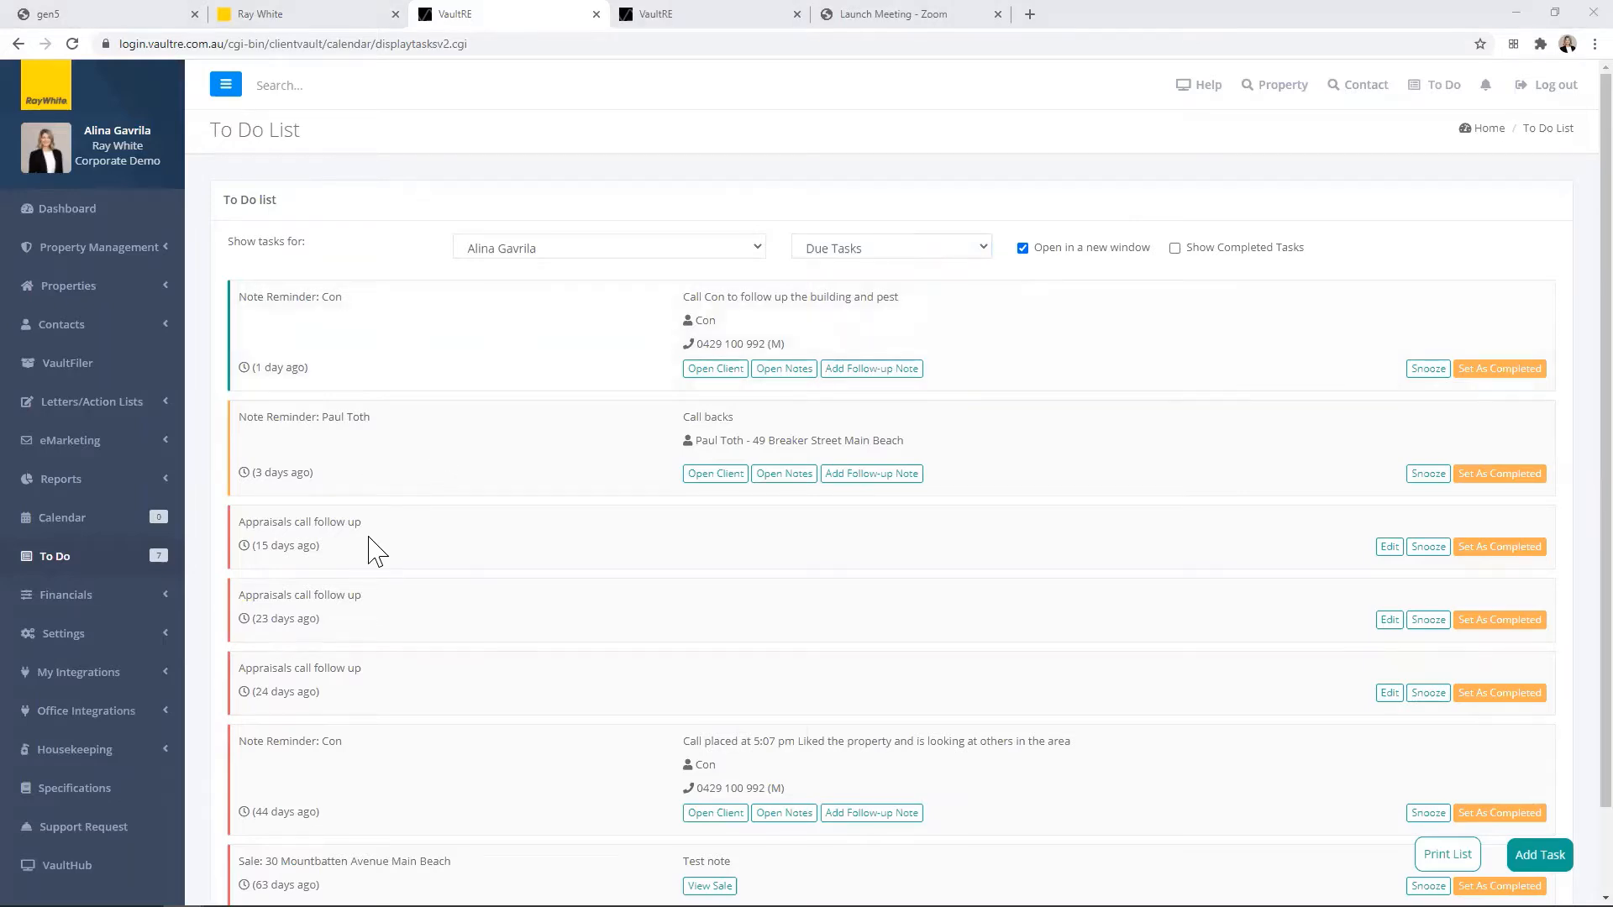
Step: Include completed tasks in the To Do list and review the completed entries at its end
{"action": "scroll", "coordinate": [375, 547], "scroll_direction": "down", "scroll_amount": 2}
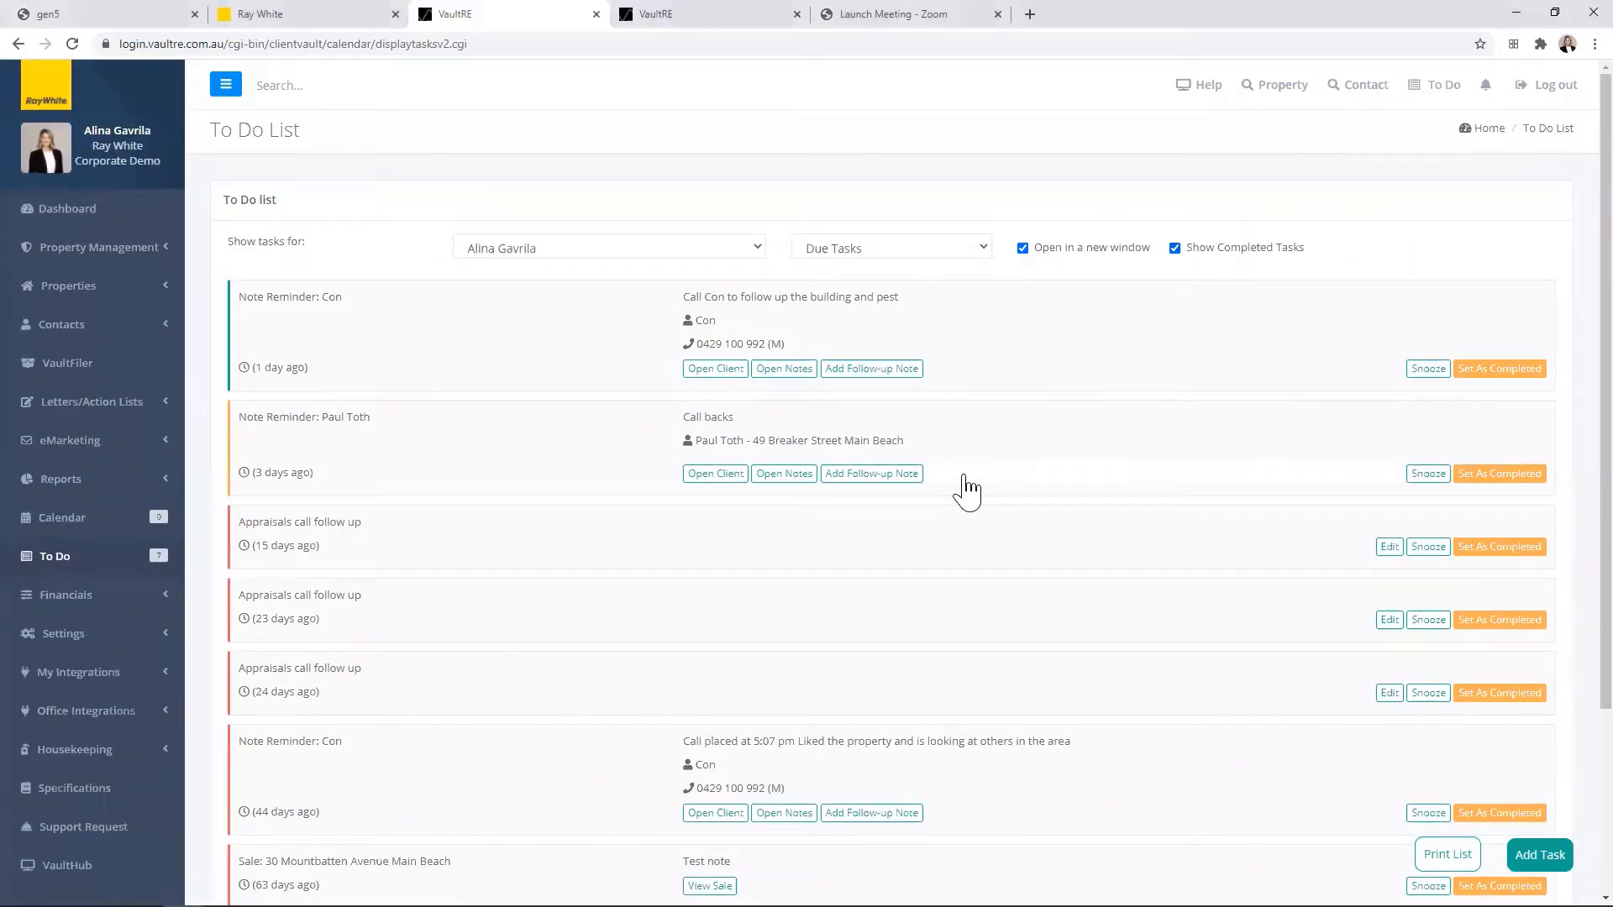
{"action": "scroll", "coordinate": [968, 492], "scroll_direction": "down", "scroll_amount": 3}
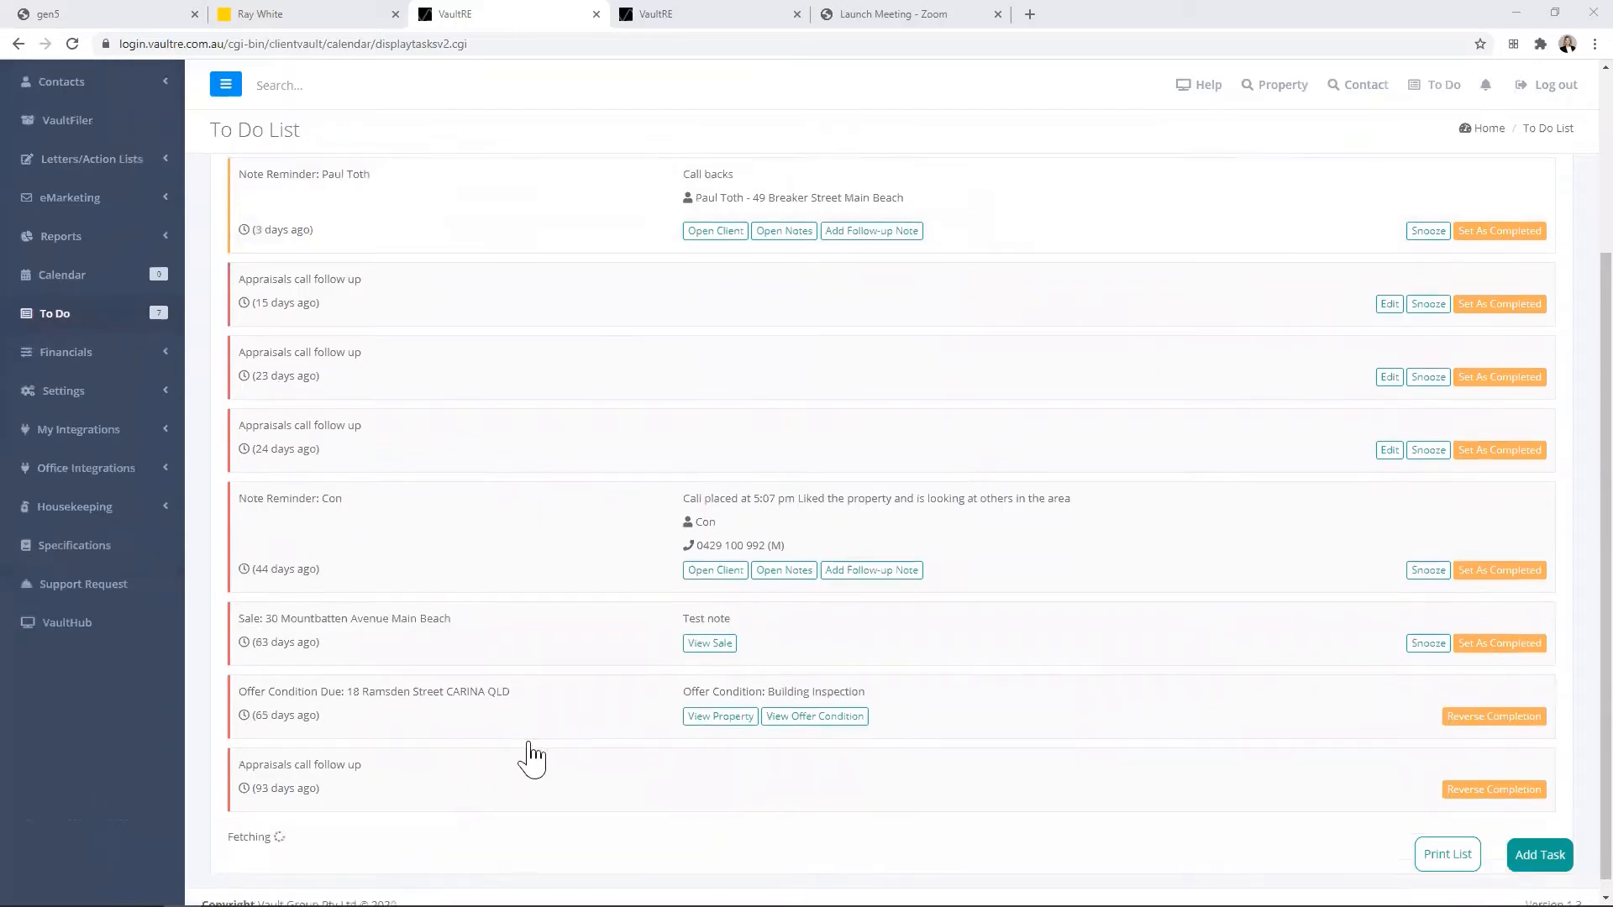
{"action": "scroll", "coordinate": [529, 749], "scroll_direction": "down", "scroll_amount": 1}
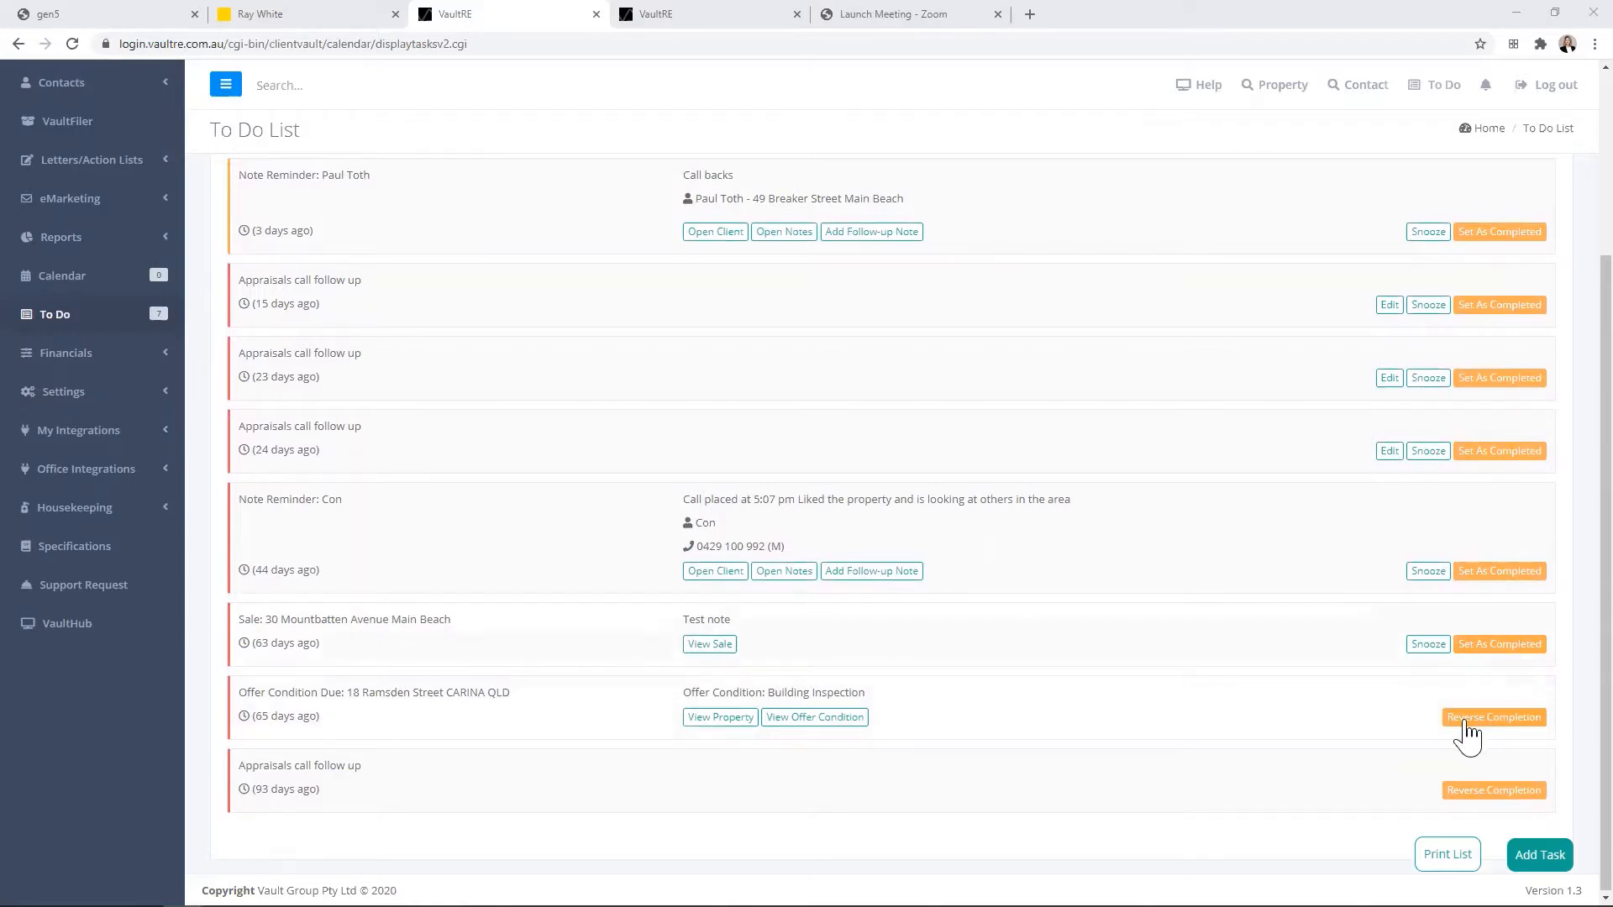
{"action": "scroll", "coordinate": [765, 647], "scroll_direction": "up", "scroll_amount": 3}
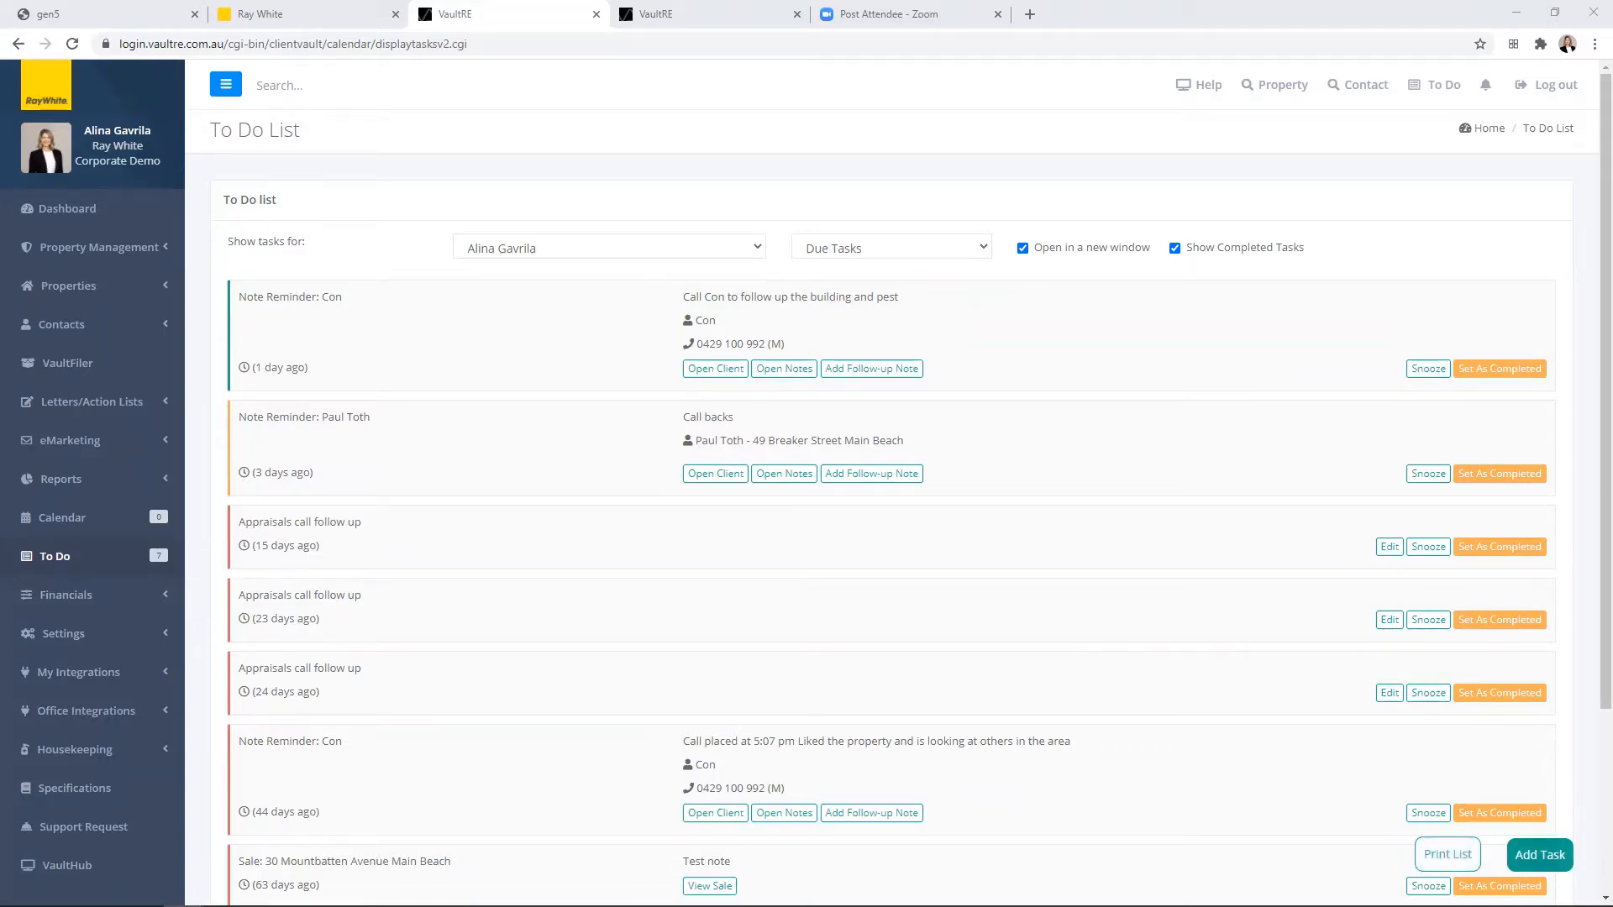
Step: Start a new task assigned to the logged-in agent and dated 16/04/2021
{"action": "left_click", "coordinate": [1540, 854]}
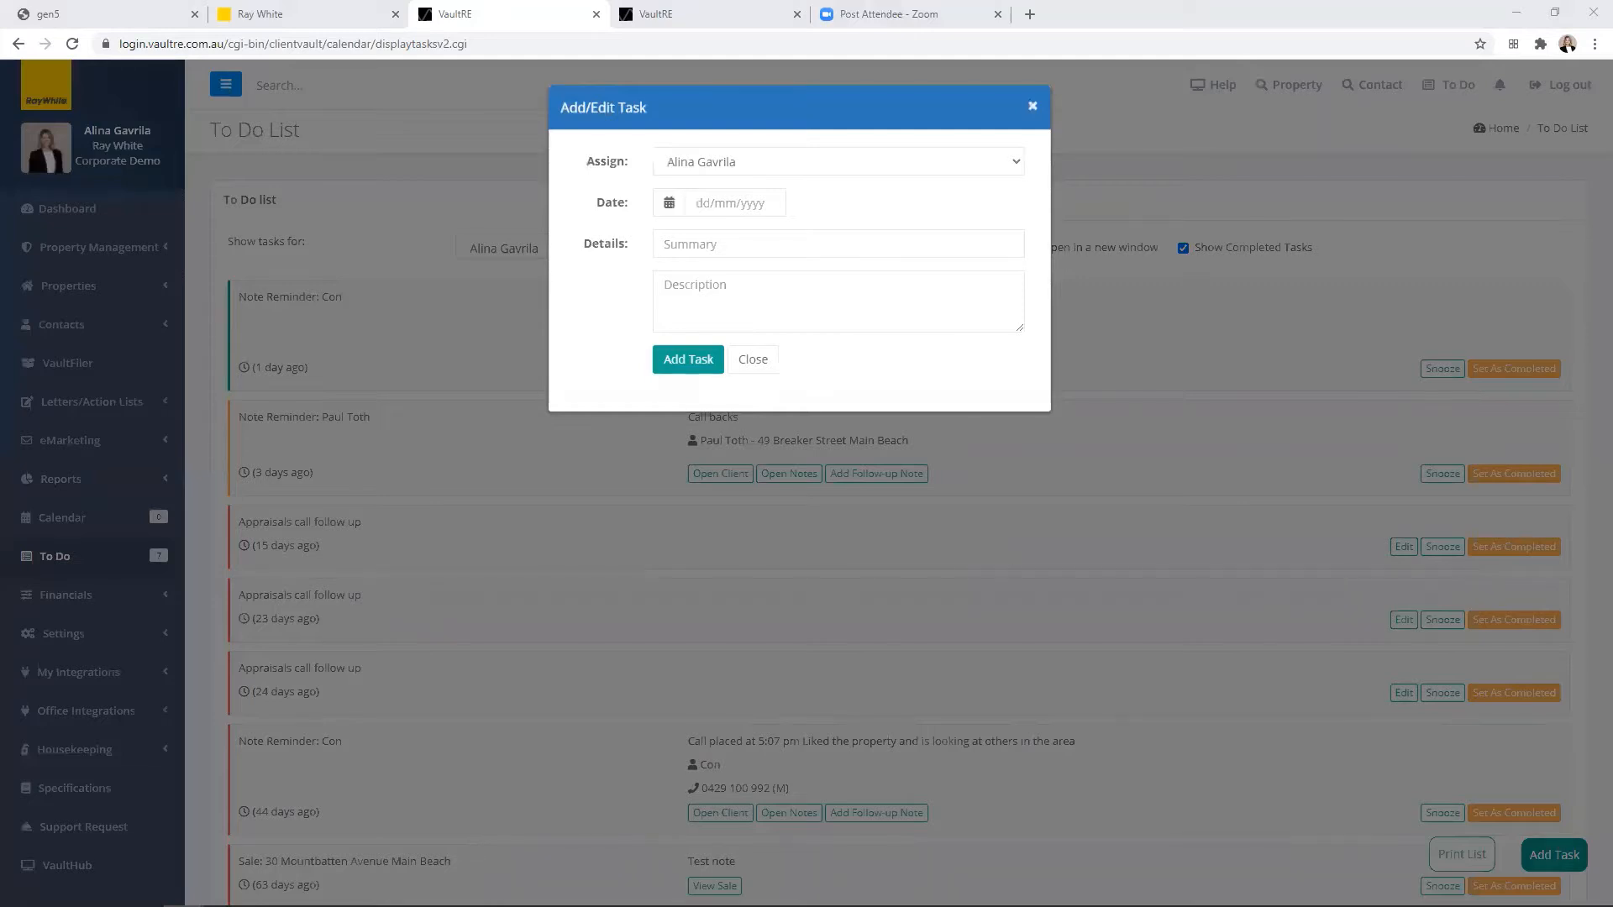
{"action": "left_click", "coordinate": [773, 162]}
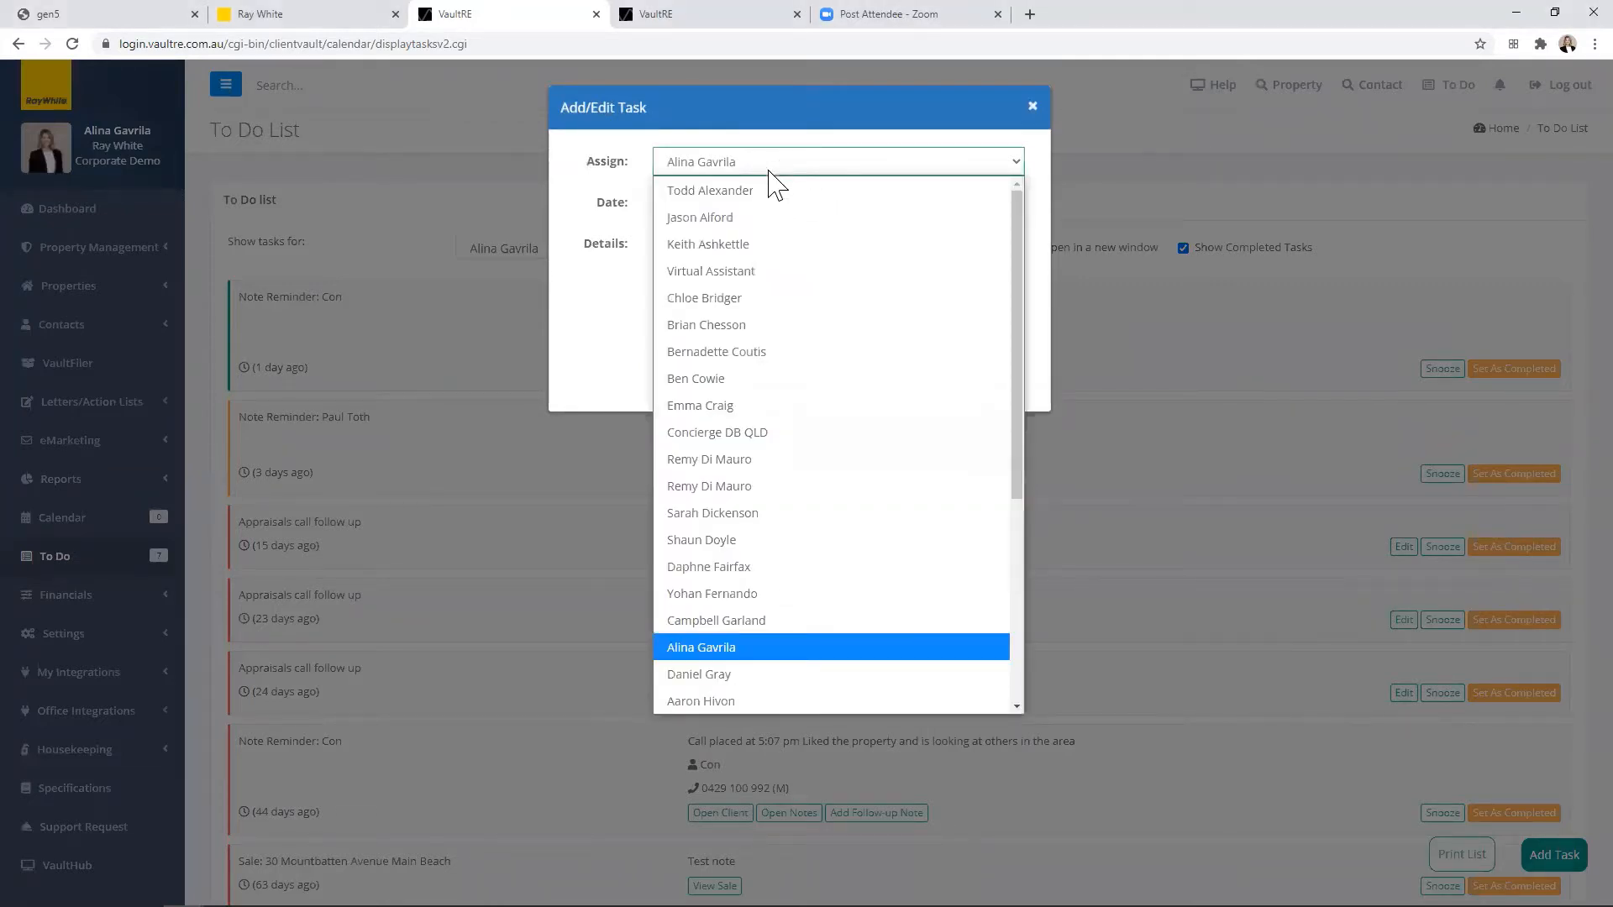
{"action": "left_click", "coordinate": [768, 655]}
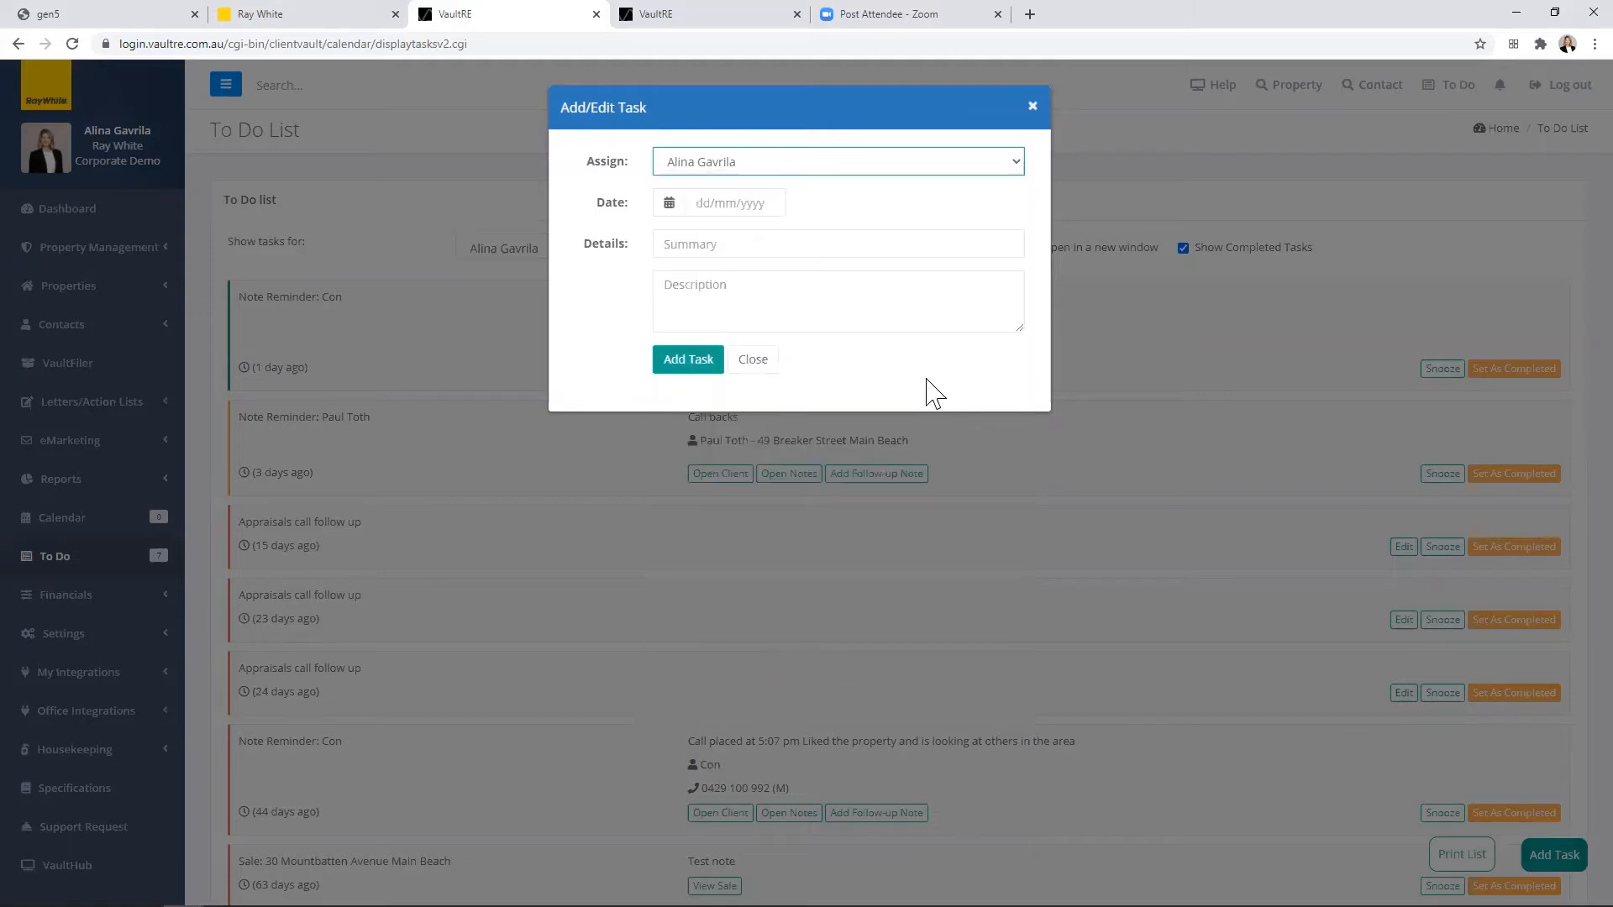
{"action": "left_click", "coordinate": [741, 202]}
{"action": "left_click", "coordinate": [792, 348]}
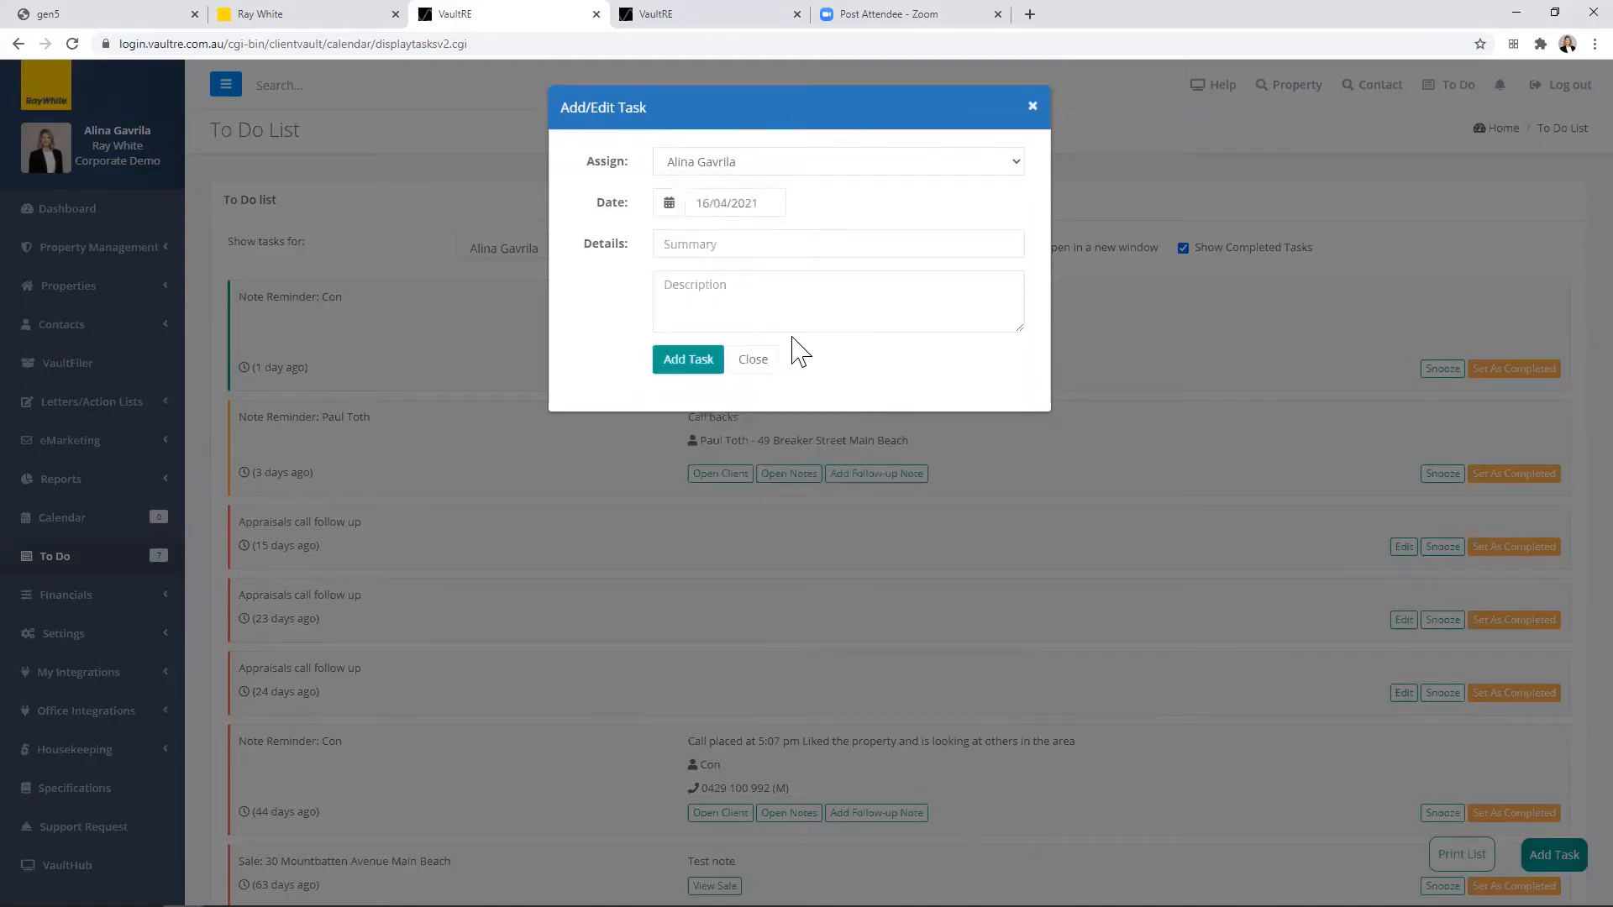
Step: Give the new task the summary "Follow up calls" and the description "description", and add it
{"action": "left_click", "coordinate": [697, 246]}
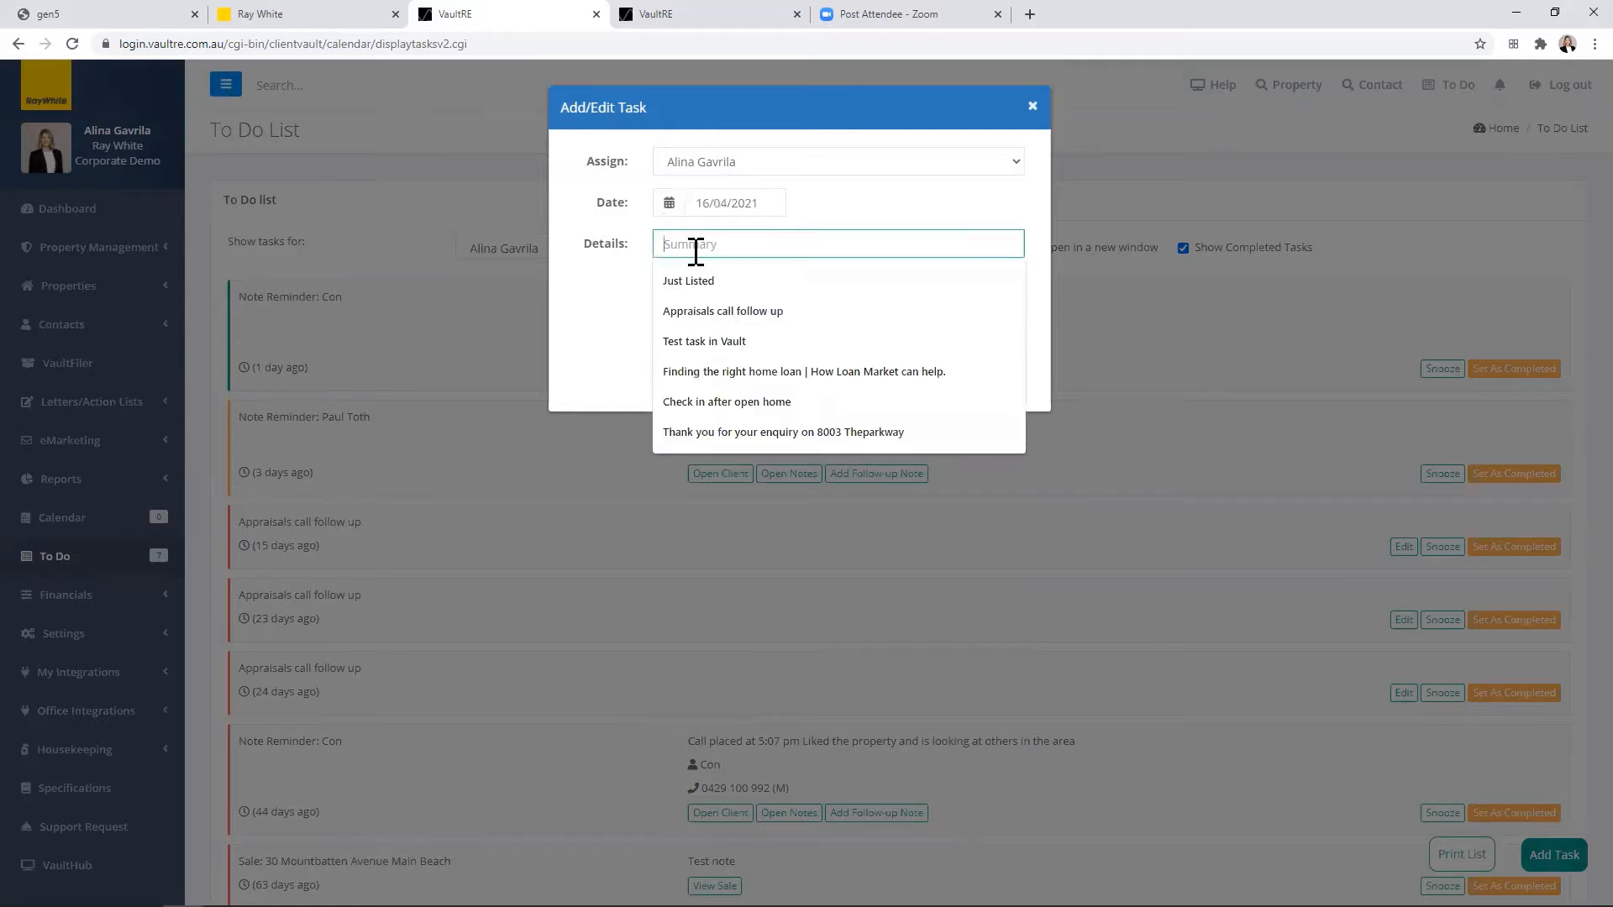
{"action": "type", "text": "Follow"}
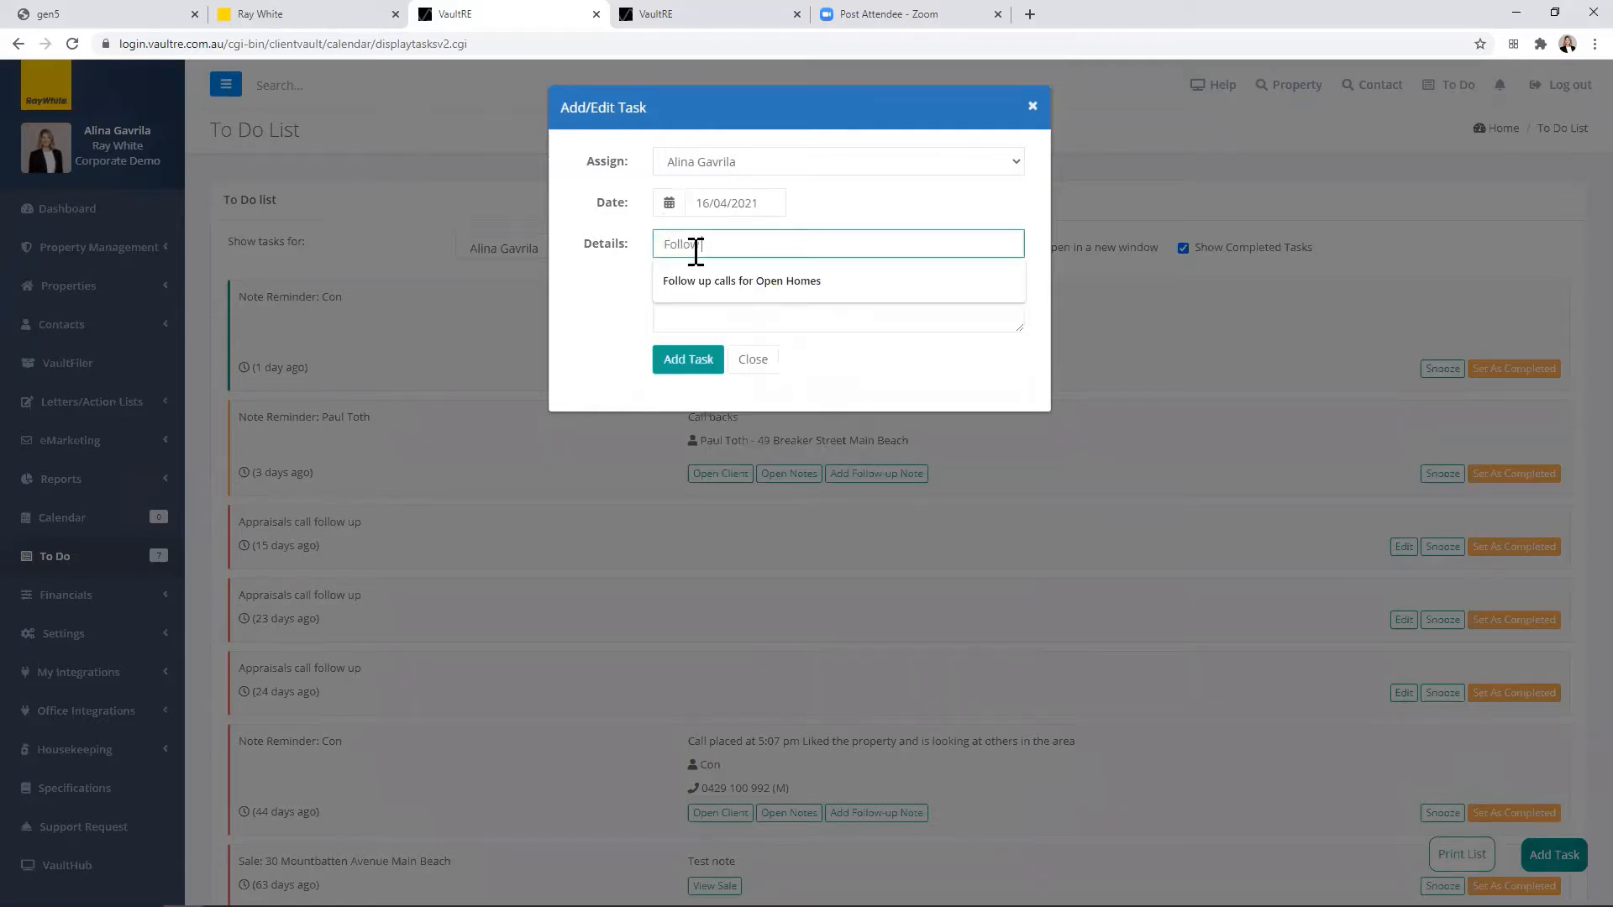
{"action": "type", "text": " up calls"}
{"action": "left_click", "coordinate": [726, 292]}
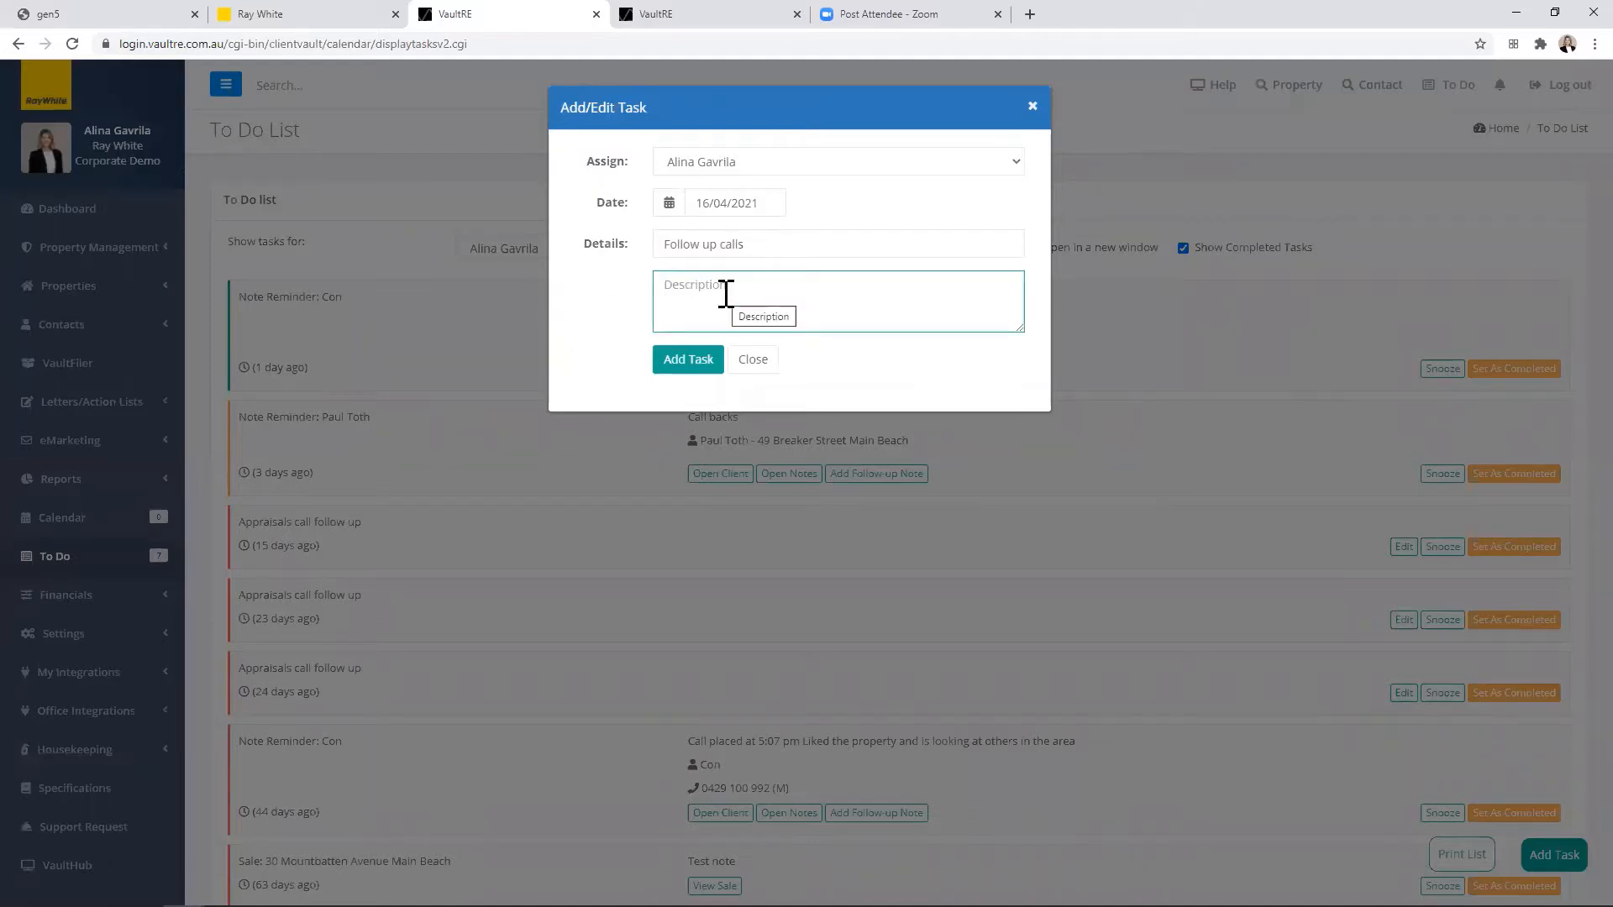
{"action": "type", "text": "description"}
{"action": "left_click", "coordinate": [704, 366]}
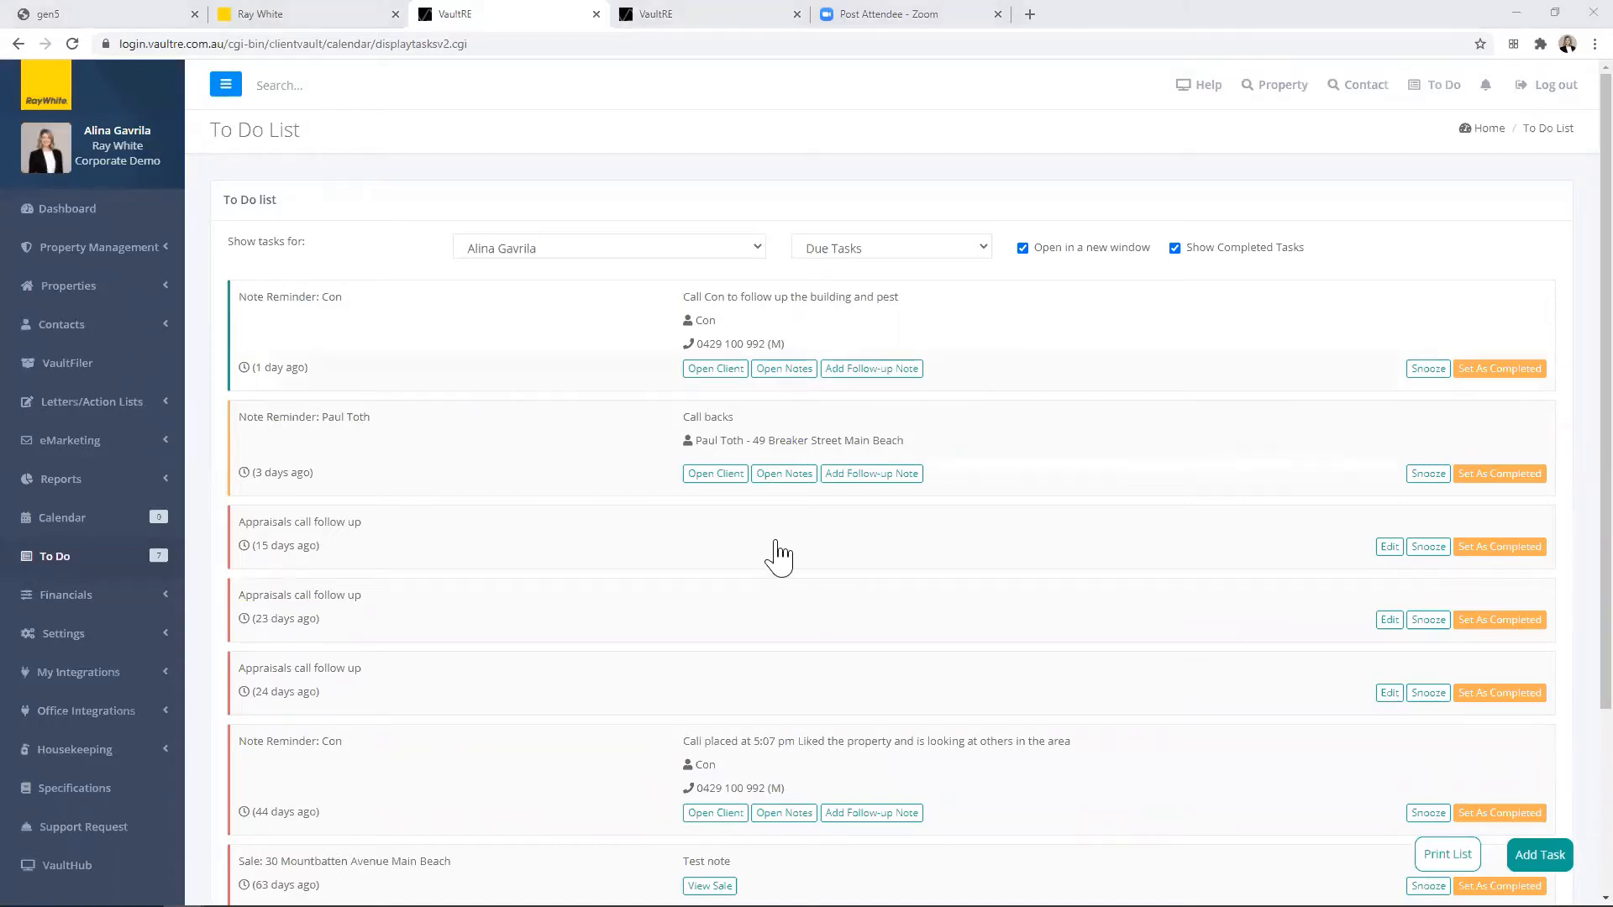
Step: Preview the printable version of the To Do list, close it, and look over the task list
{"action": "left_click", "coordinate": [1447, 855]}
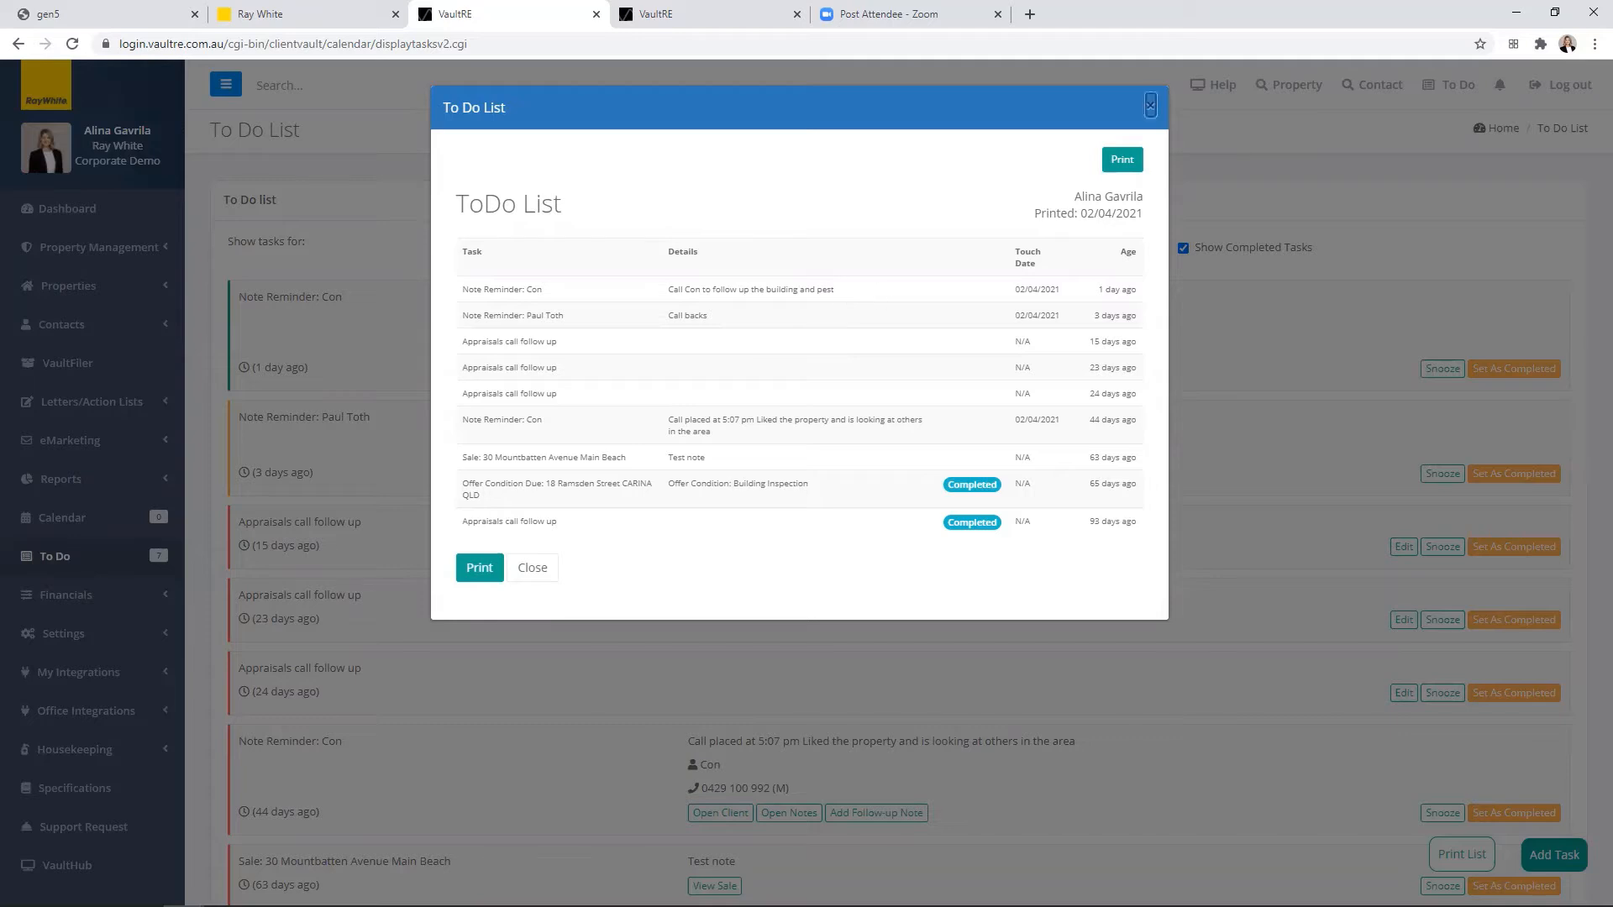
{"action": "left_click", "coordinate": [1150, 106]}
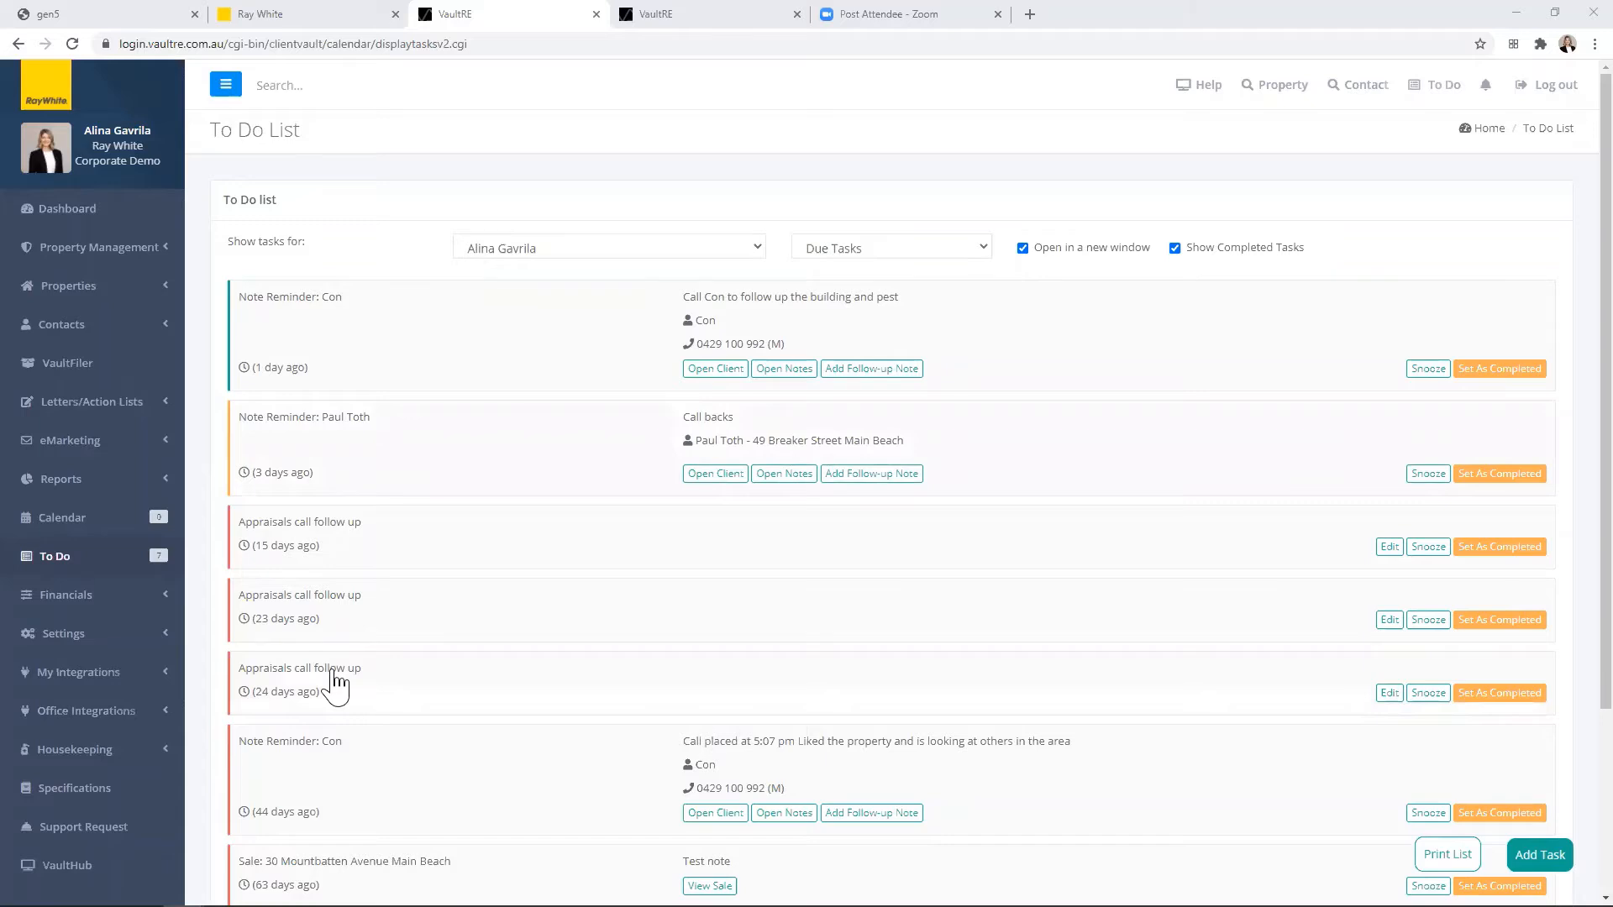
{"action": "scroll", "coordinate": [360, 632], "scroll_direction": "down", "scroll_amount": 3}
{"action": "scroll", "coordinate": [357, 654], "scroll_direction": "up", "scroll_amount": 2}
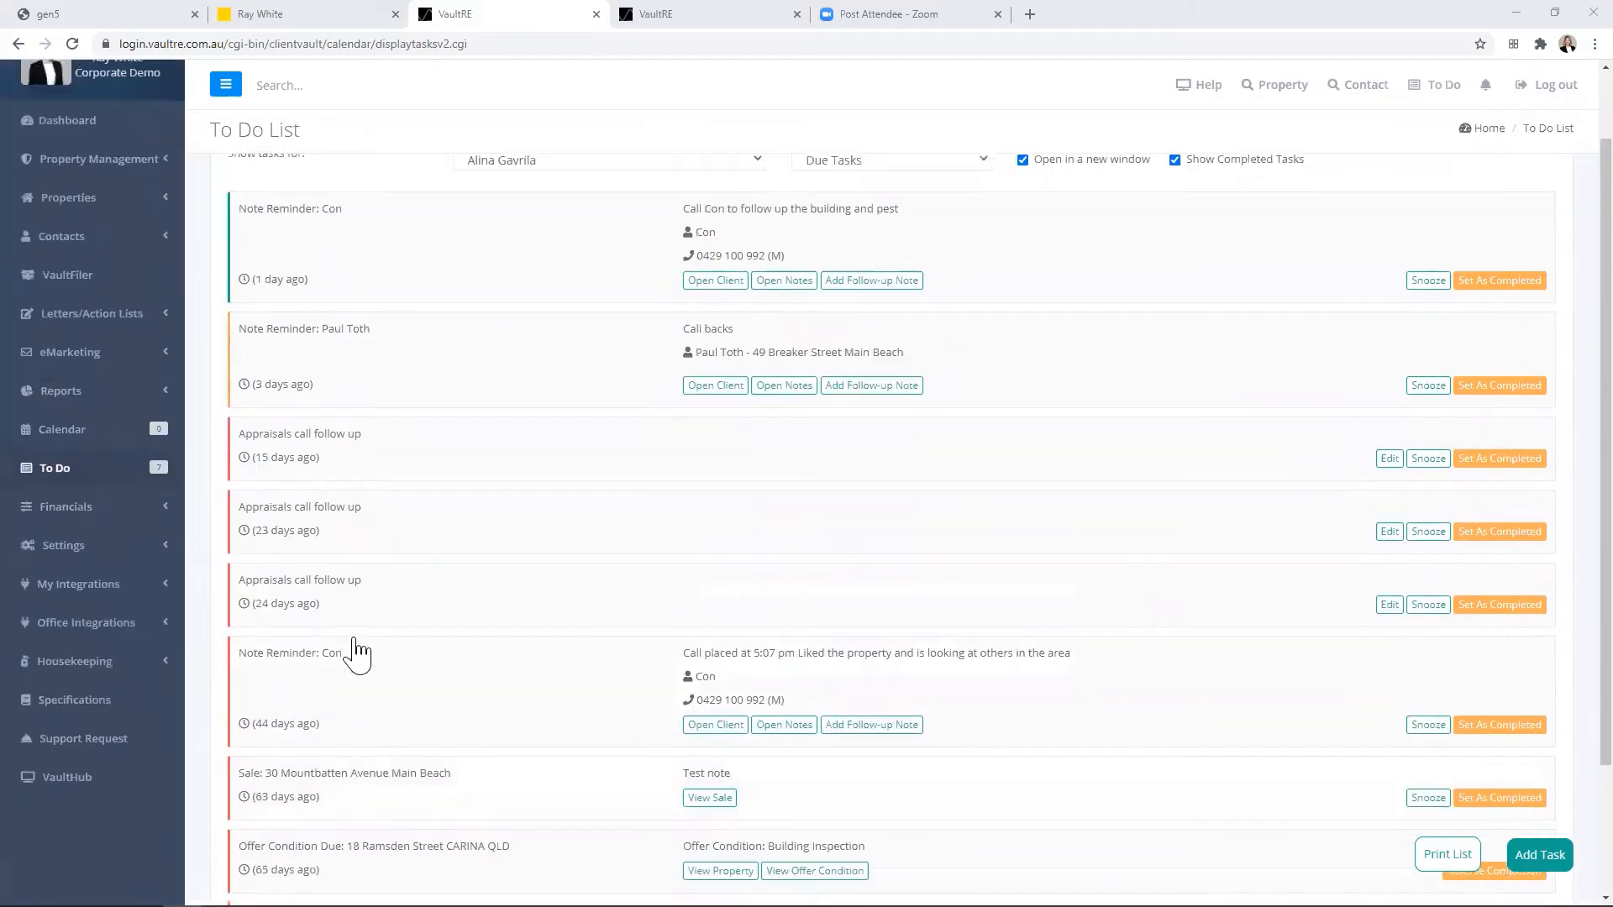
{"action": "scroll", "coordinate": [353, 648], "scroll_direction": "up", "scroll_amount": 1}
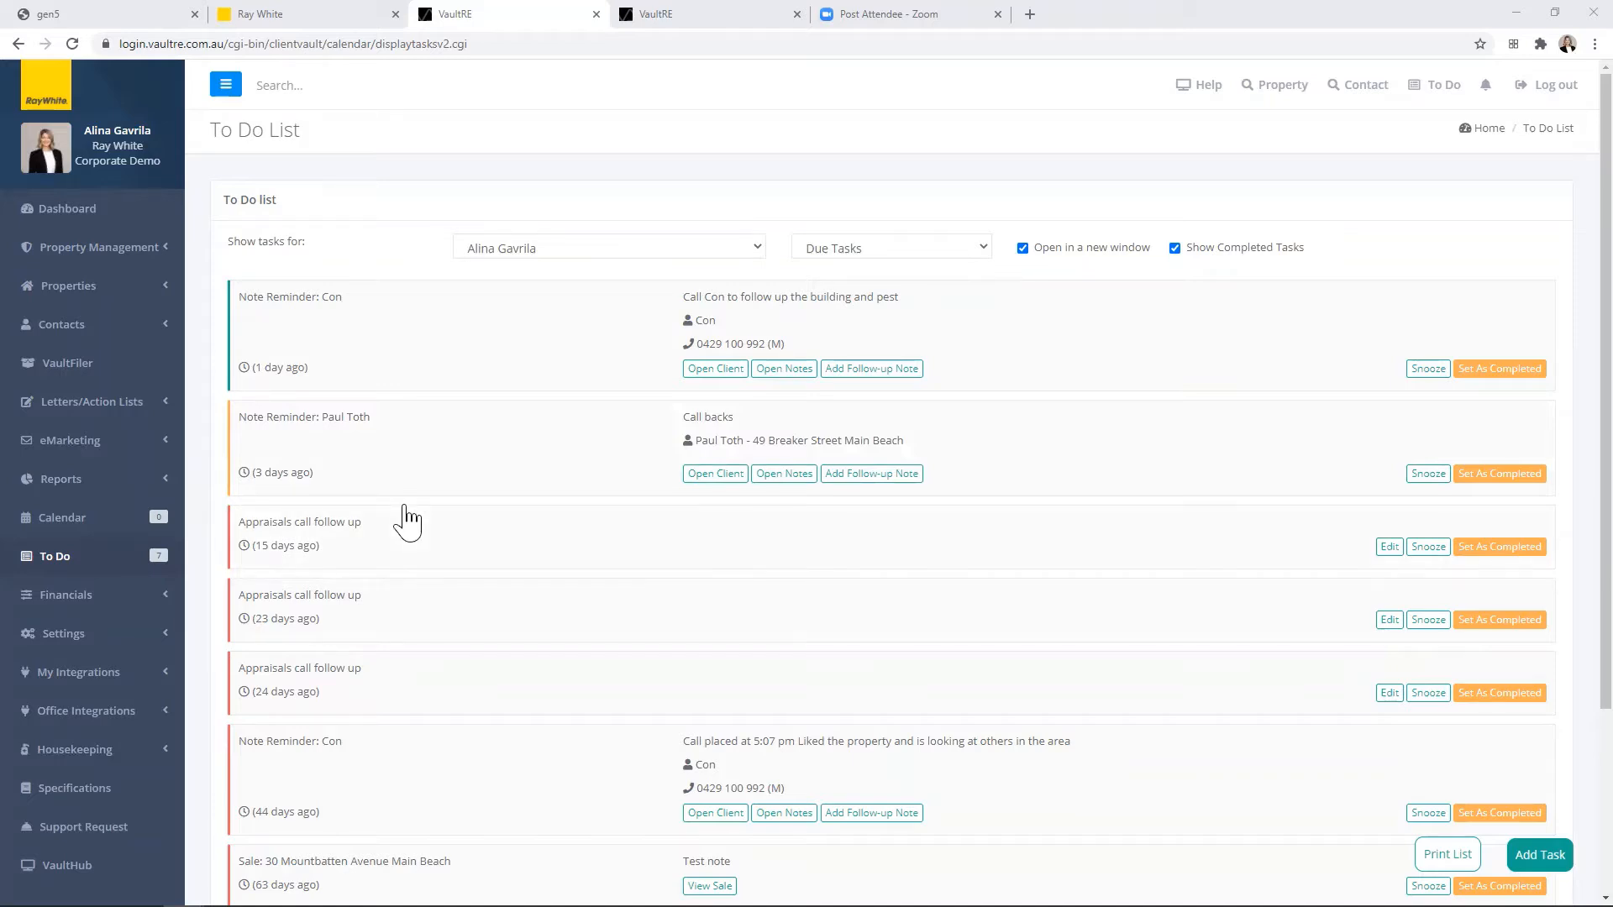
Step: Add the Sales Team widget "What needs to be done today (me)?" to the default dashboard, save, and return to the dashboard
{"action": "left_click", "coordinate": [67, 210]}
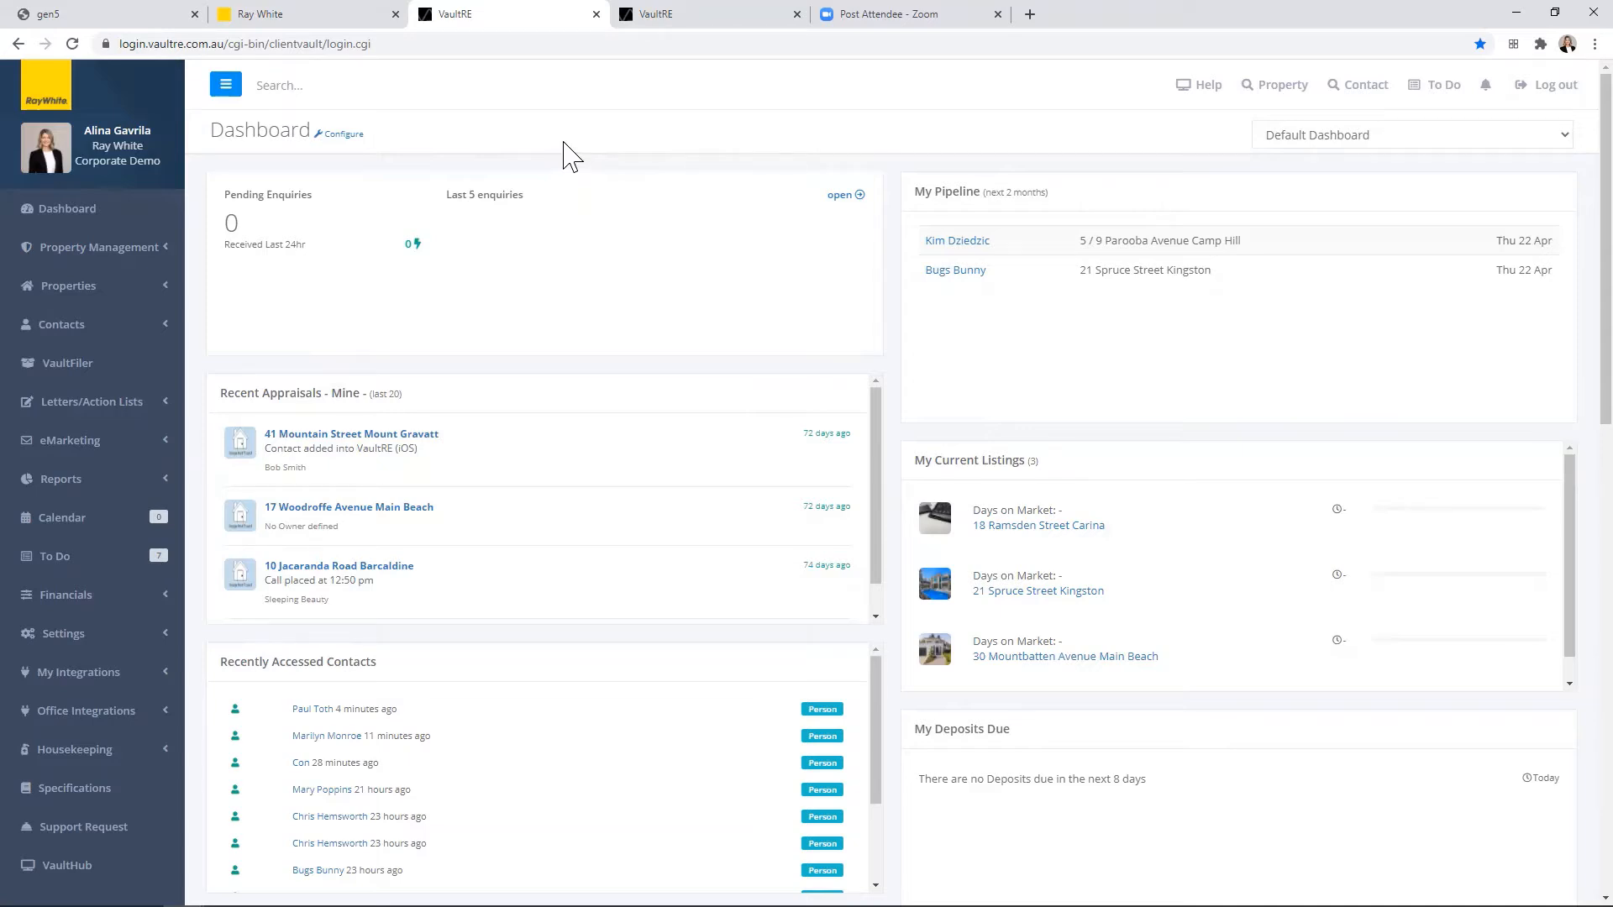
{"action": "left_click", "coordinate": [345, 134]}
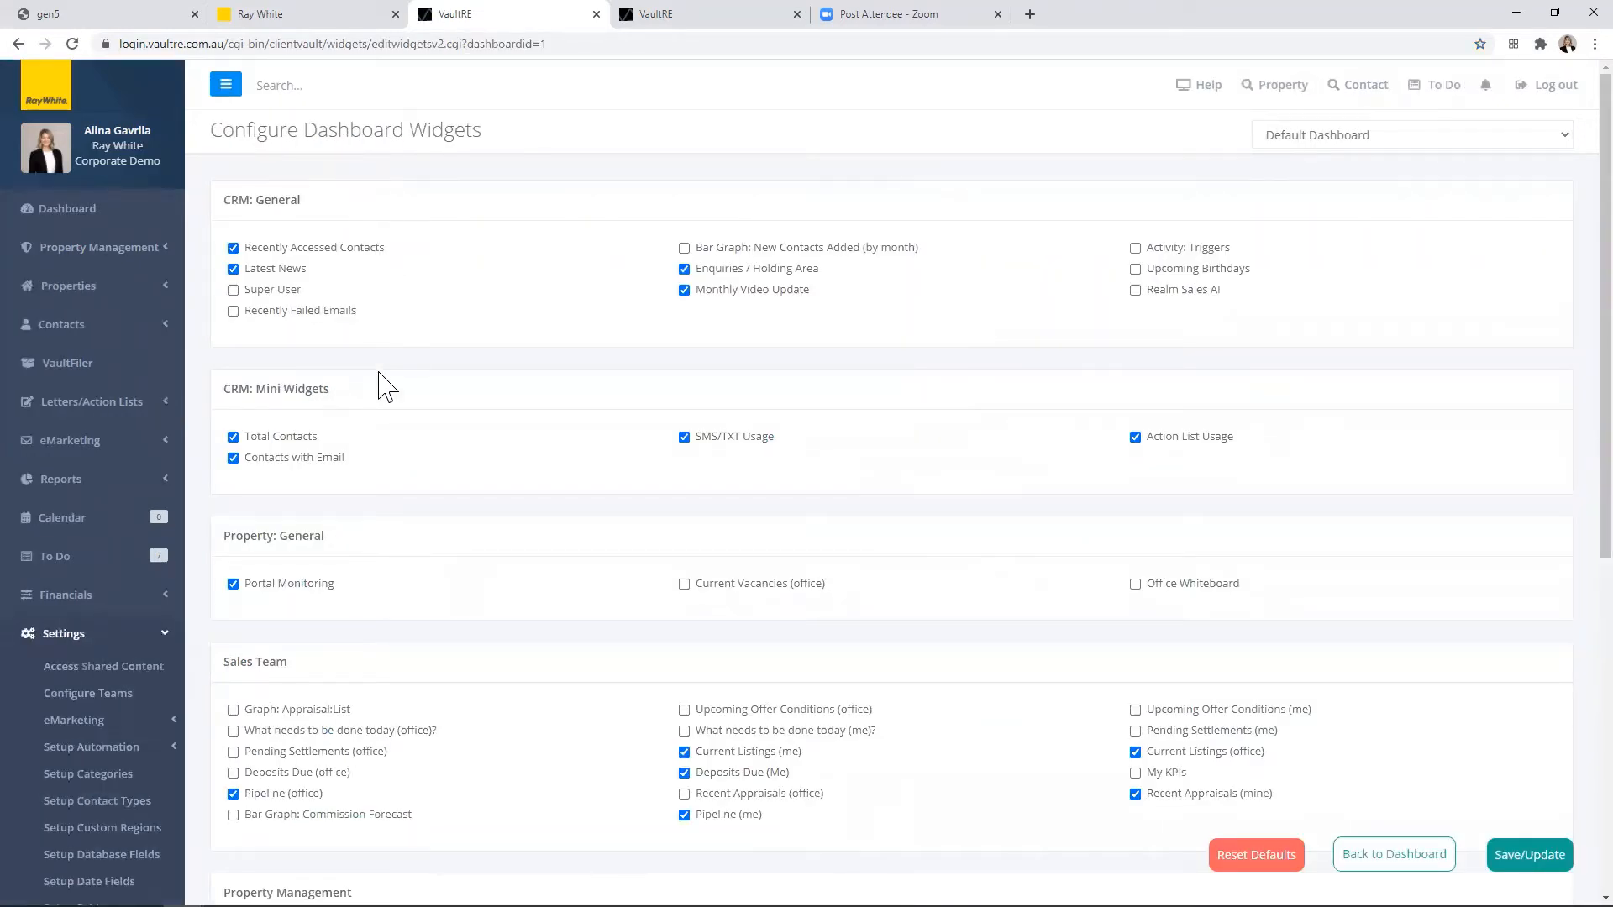
{"action": "scroll", "coordinate": [386, 387], "scroll_direction": "down", "scroll_amount": 3}
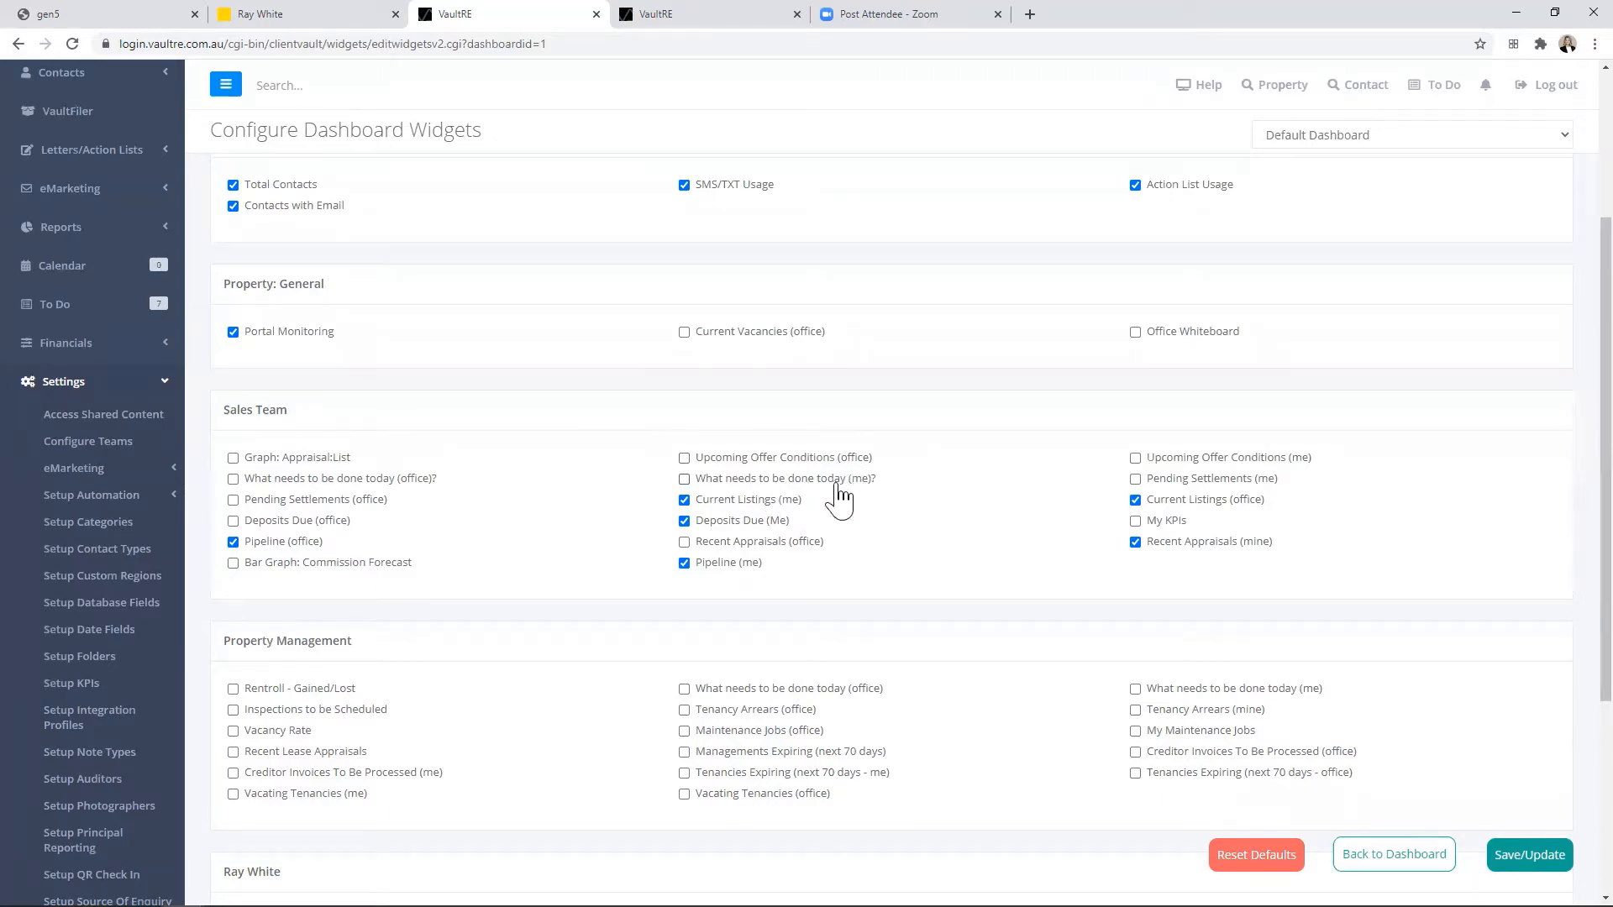
{"action": "left_click", "coordinate": [683, 479]}
{"action": "left_click", "coordinate": [1528, 856]}
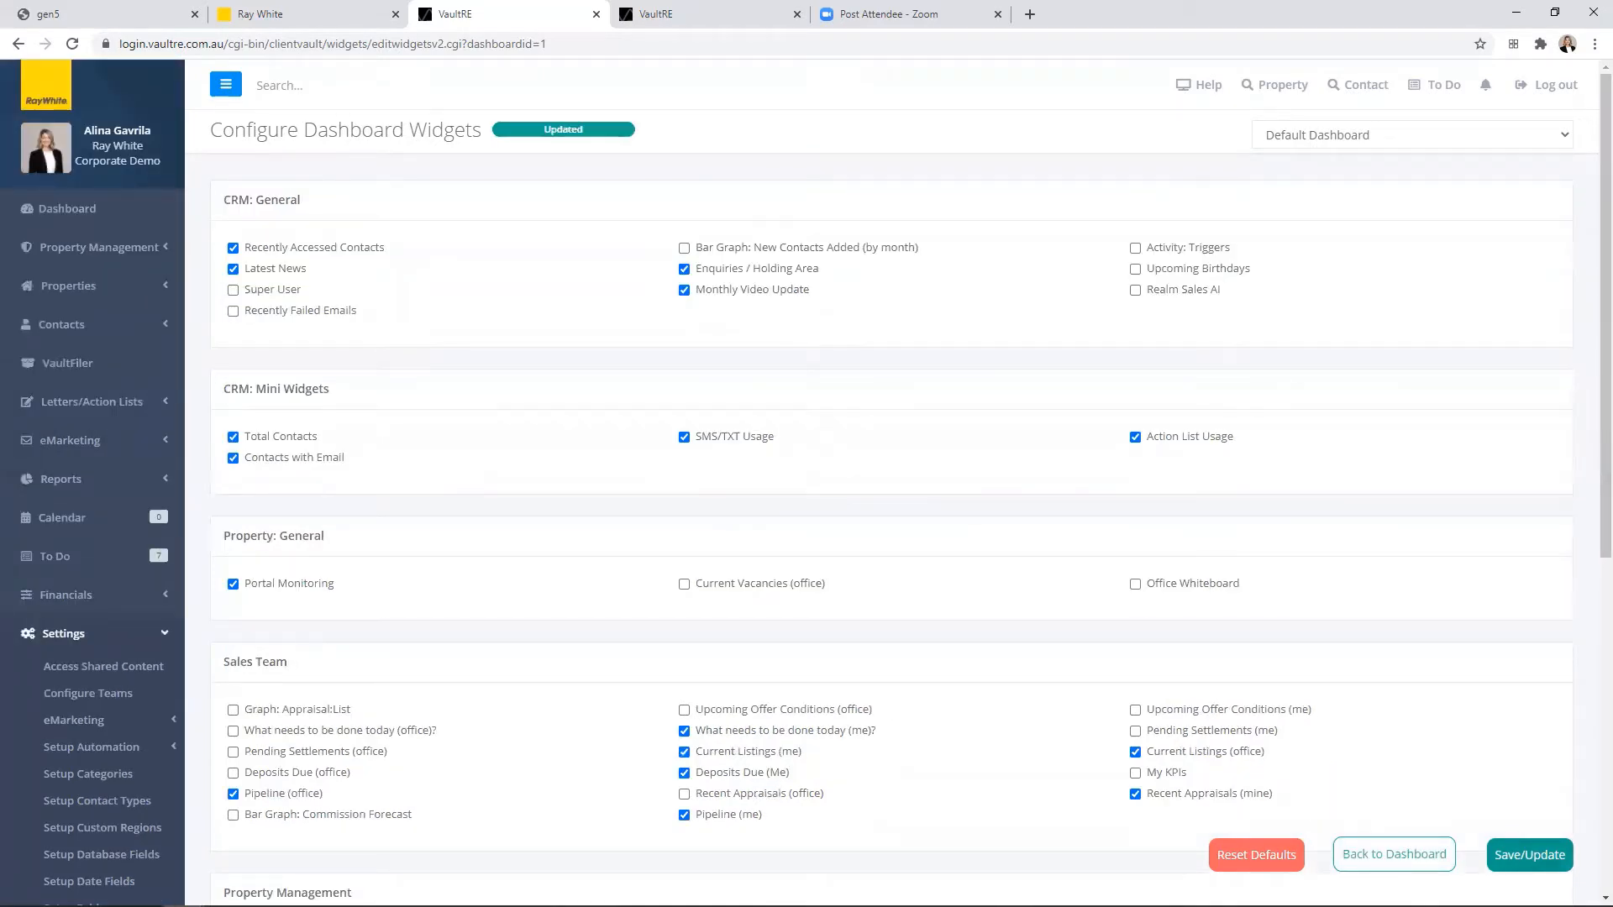
{"action": "left_click", "coordinate": [1395, 856]}
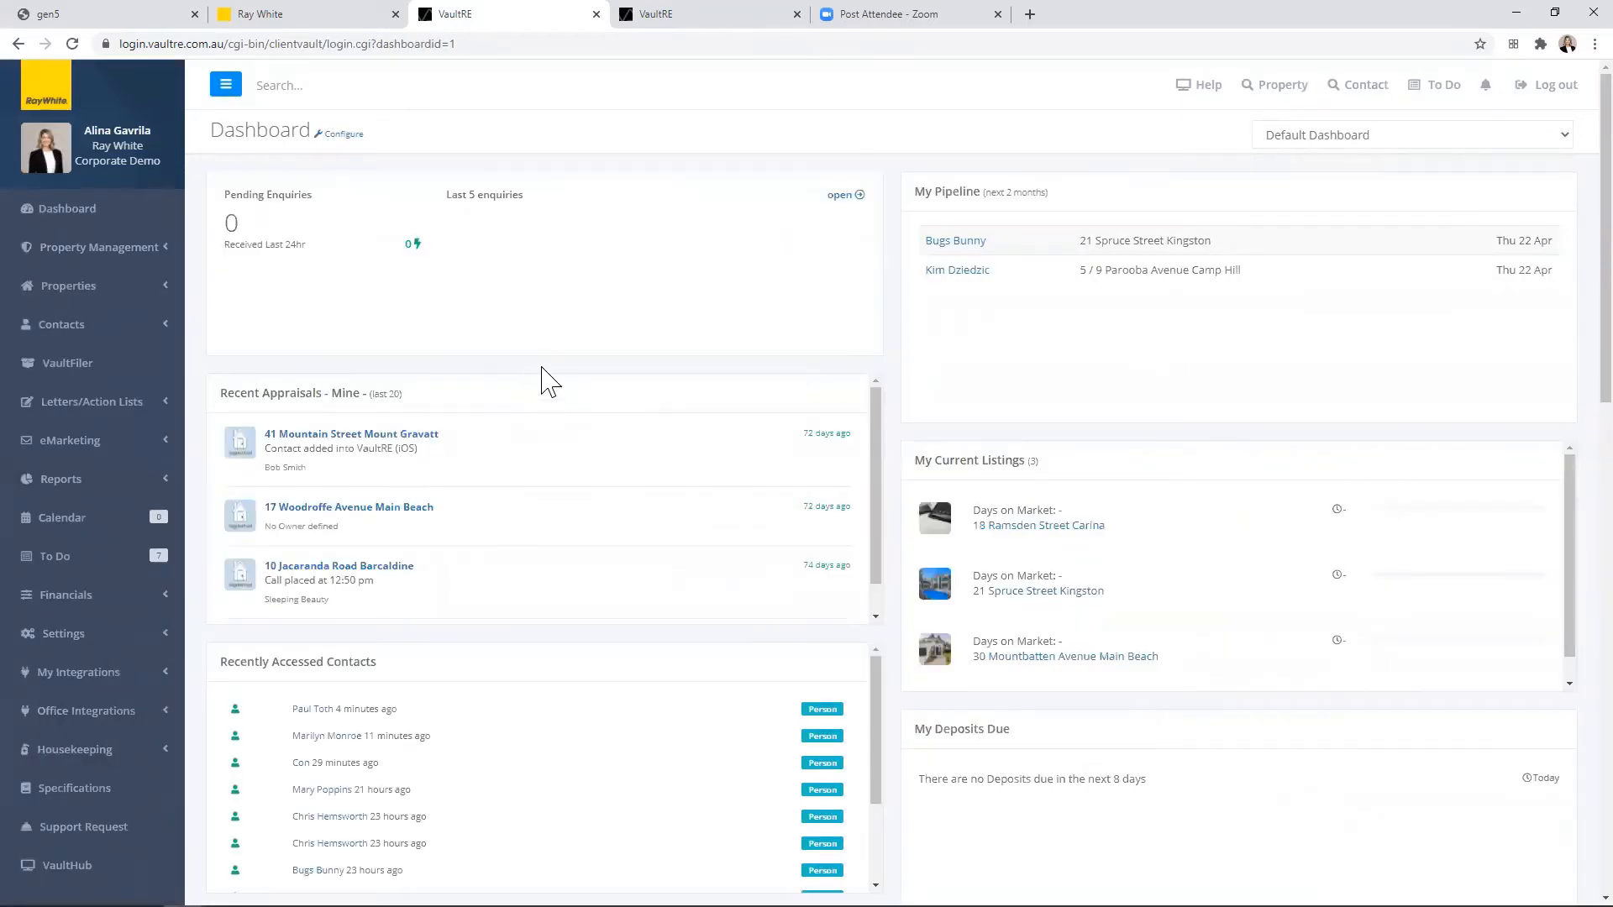
{"action": "scroll", "coordinate": [638, 384], "scroll_direction": "down", "scroll_amount": 8}
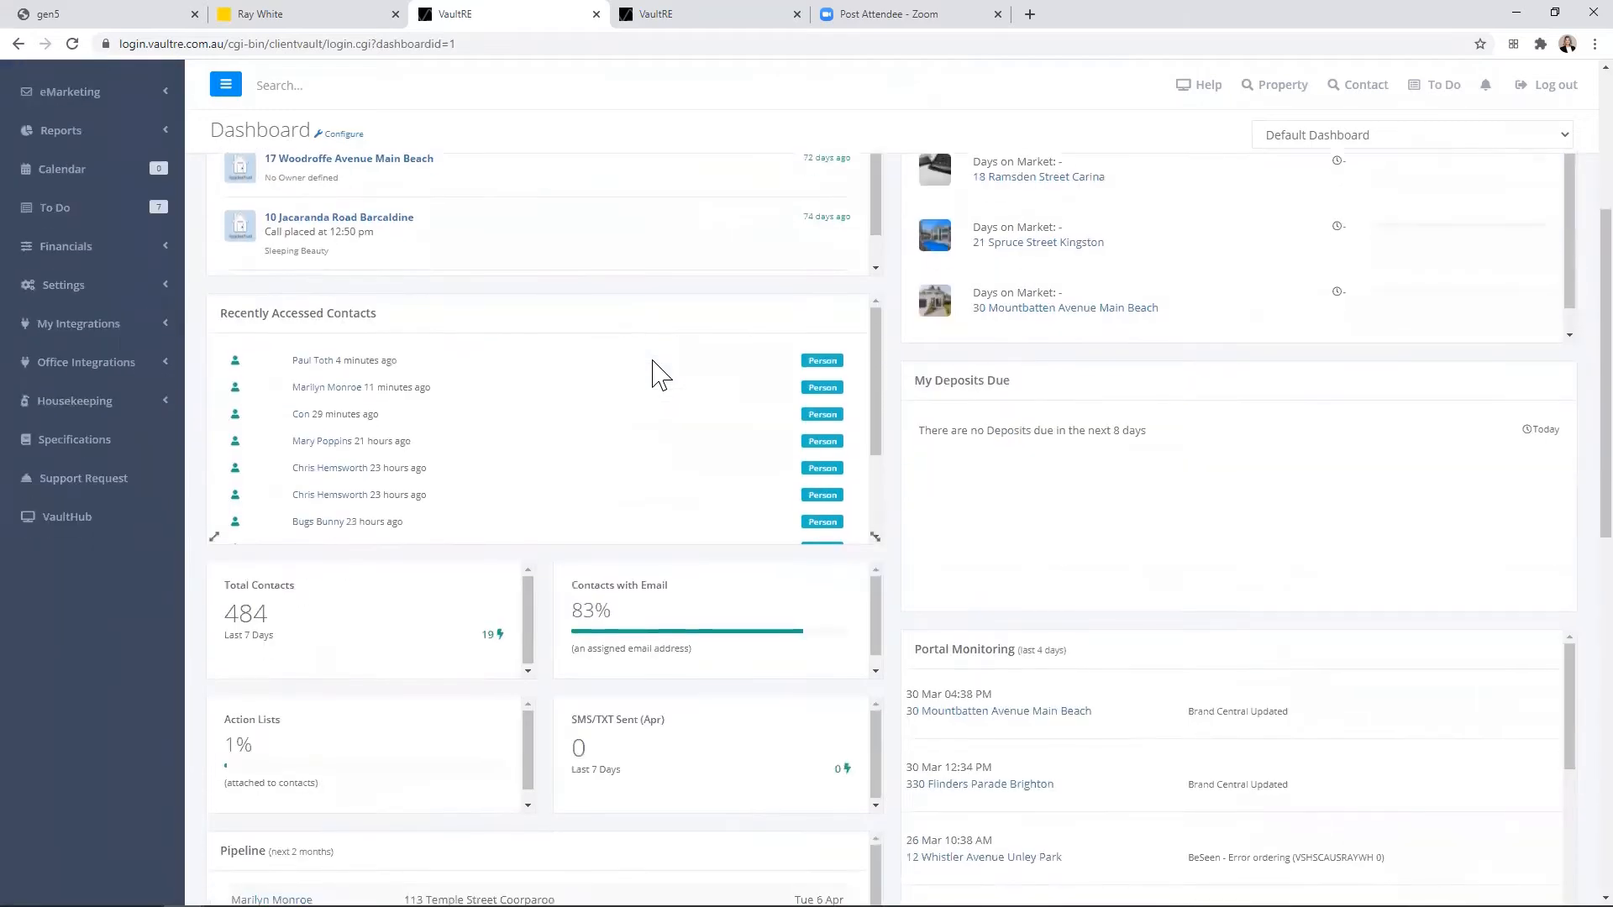
Step: Move the "What do I need to do today?" widget from the end of the dashboard to the start of its column
{"action": "scroll", "coordinate": [661, 374], "scroll_direction": "down", "scroll_amount": 4}
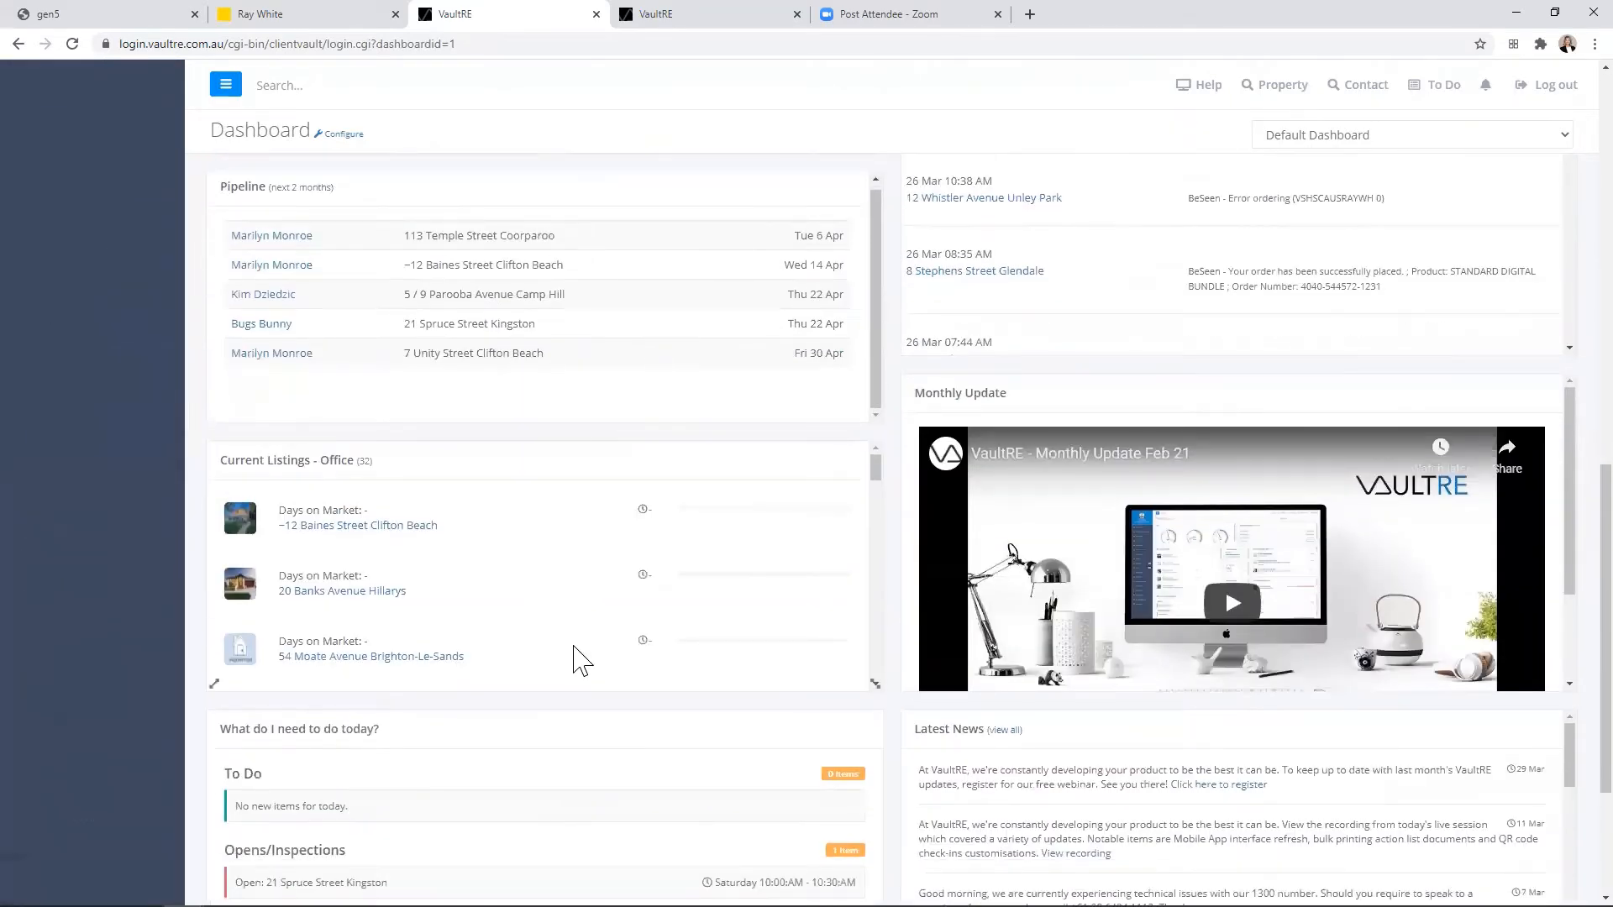
{"action": "scroll", "coordinate": [574, 647], "scroll_direction": "down", "scroll_amount": 2}
{"action": "scroll", "coordinate": [479, 620], "scroll_direction": "down", "scroll_amount": 3}
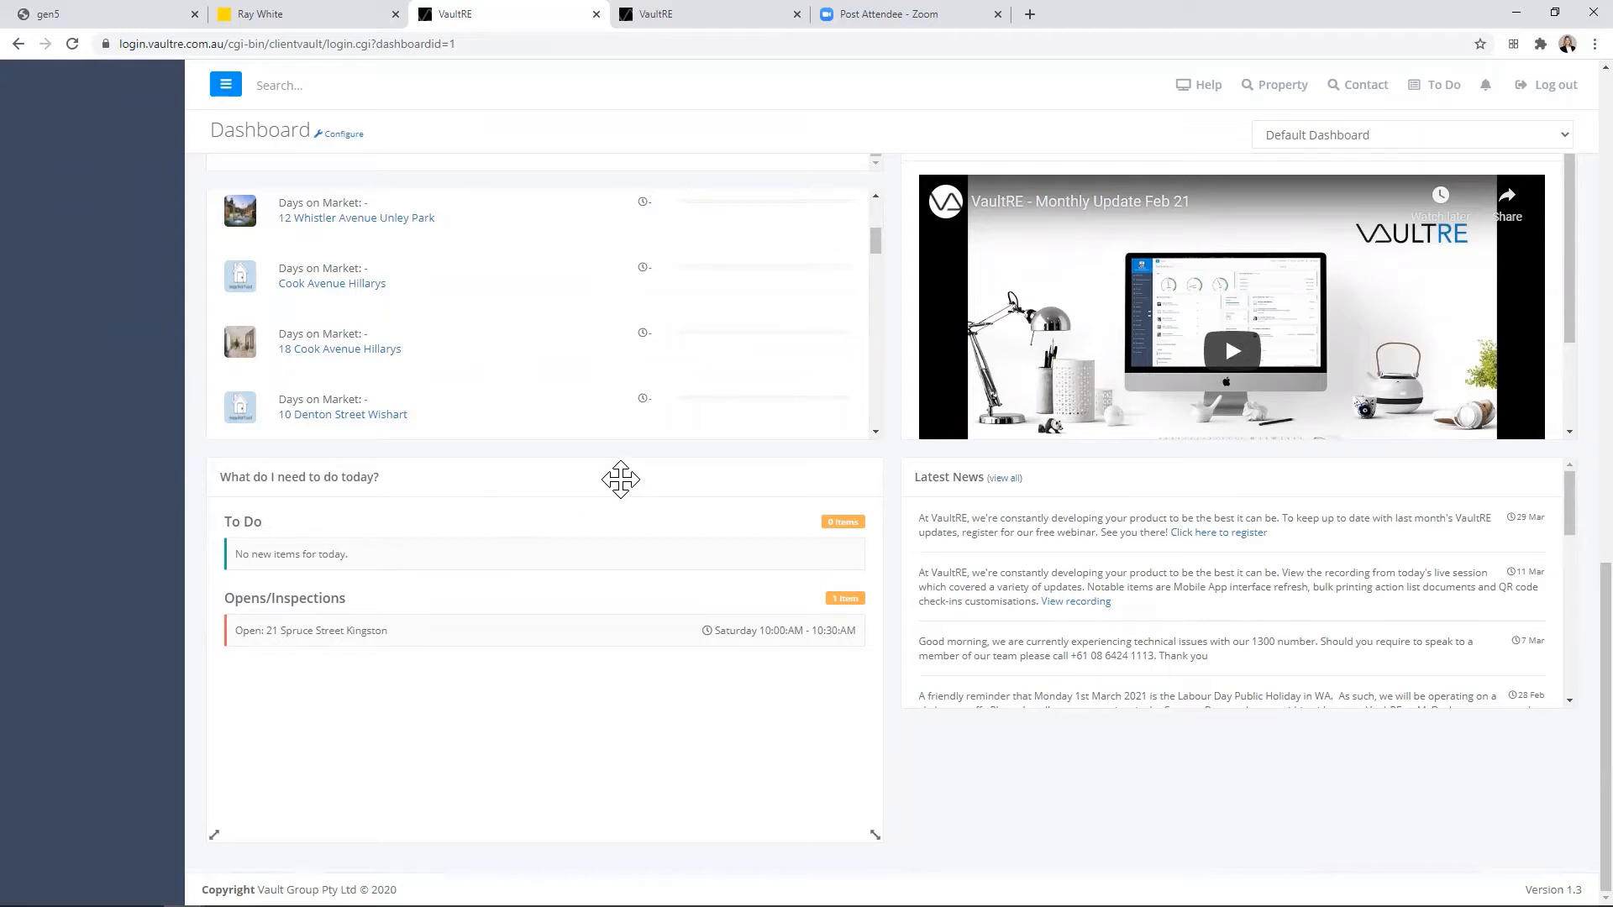
{"action": "left_click_drag", "start_coordinate": [620, 480], "coordinate": [622, 252]}
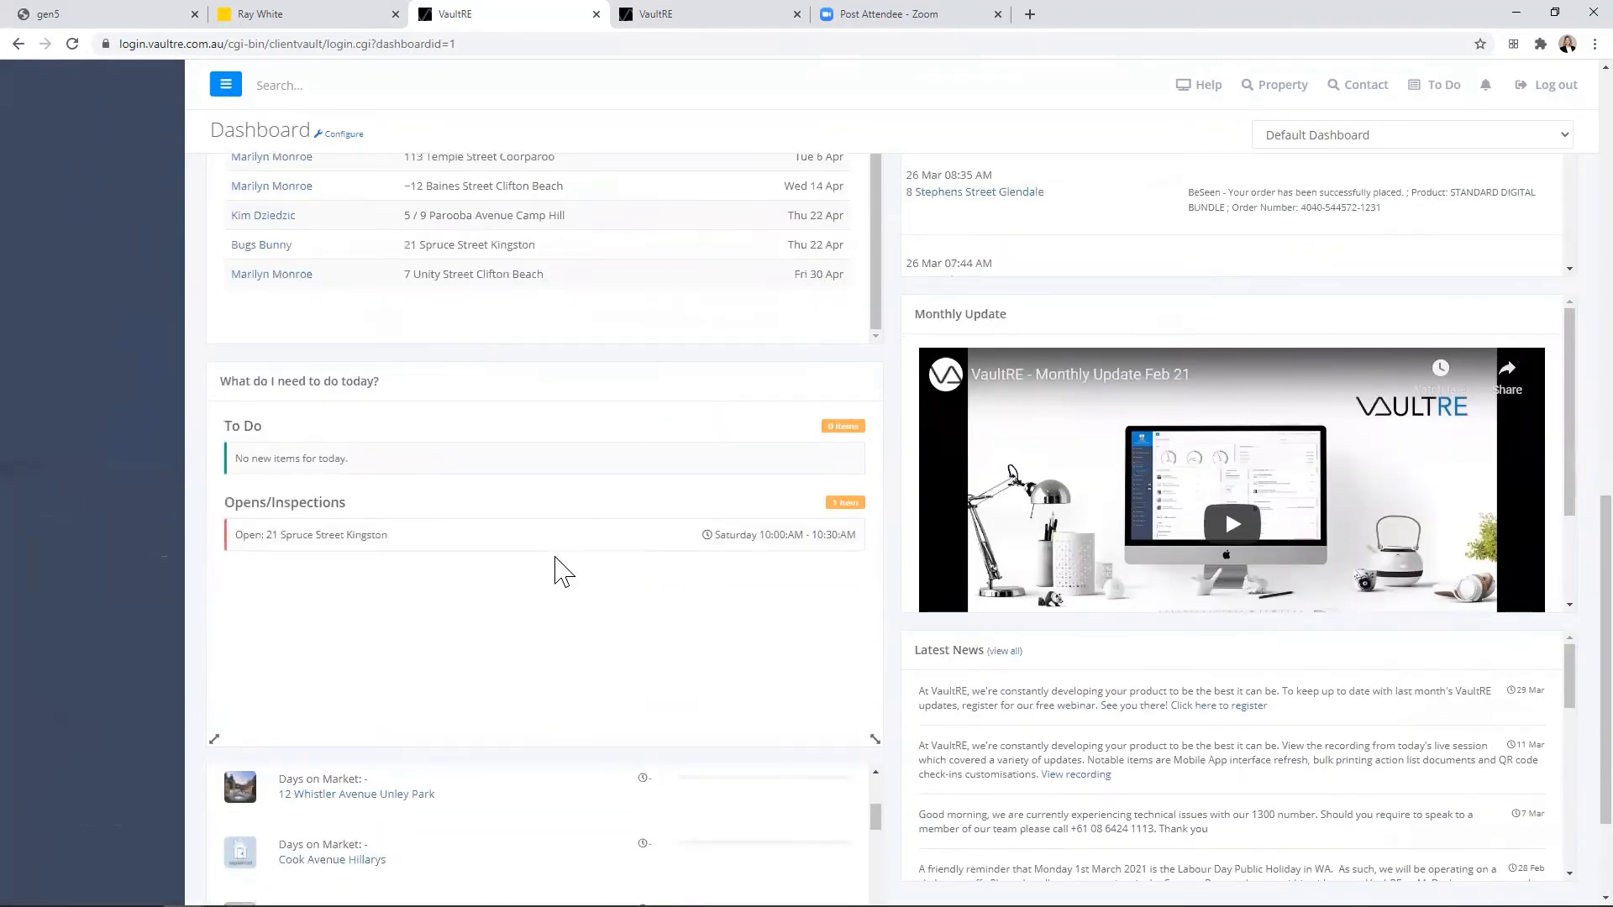
{"action": "scroll", "coordinate": [561, 571], "scroll_direction": "up", "scroll_amount": 2}
{"action": "left_click_drag", "start_coordinate": [648, 540], "coordinate": [596, 214]}
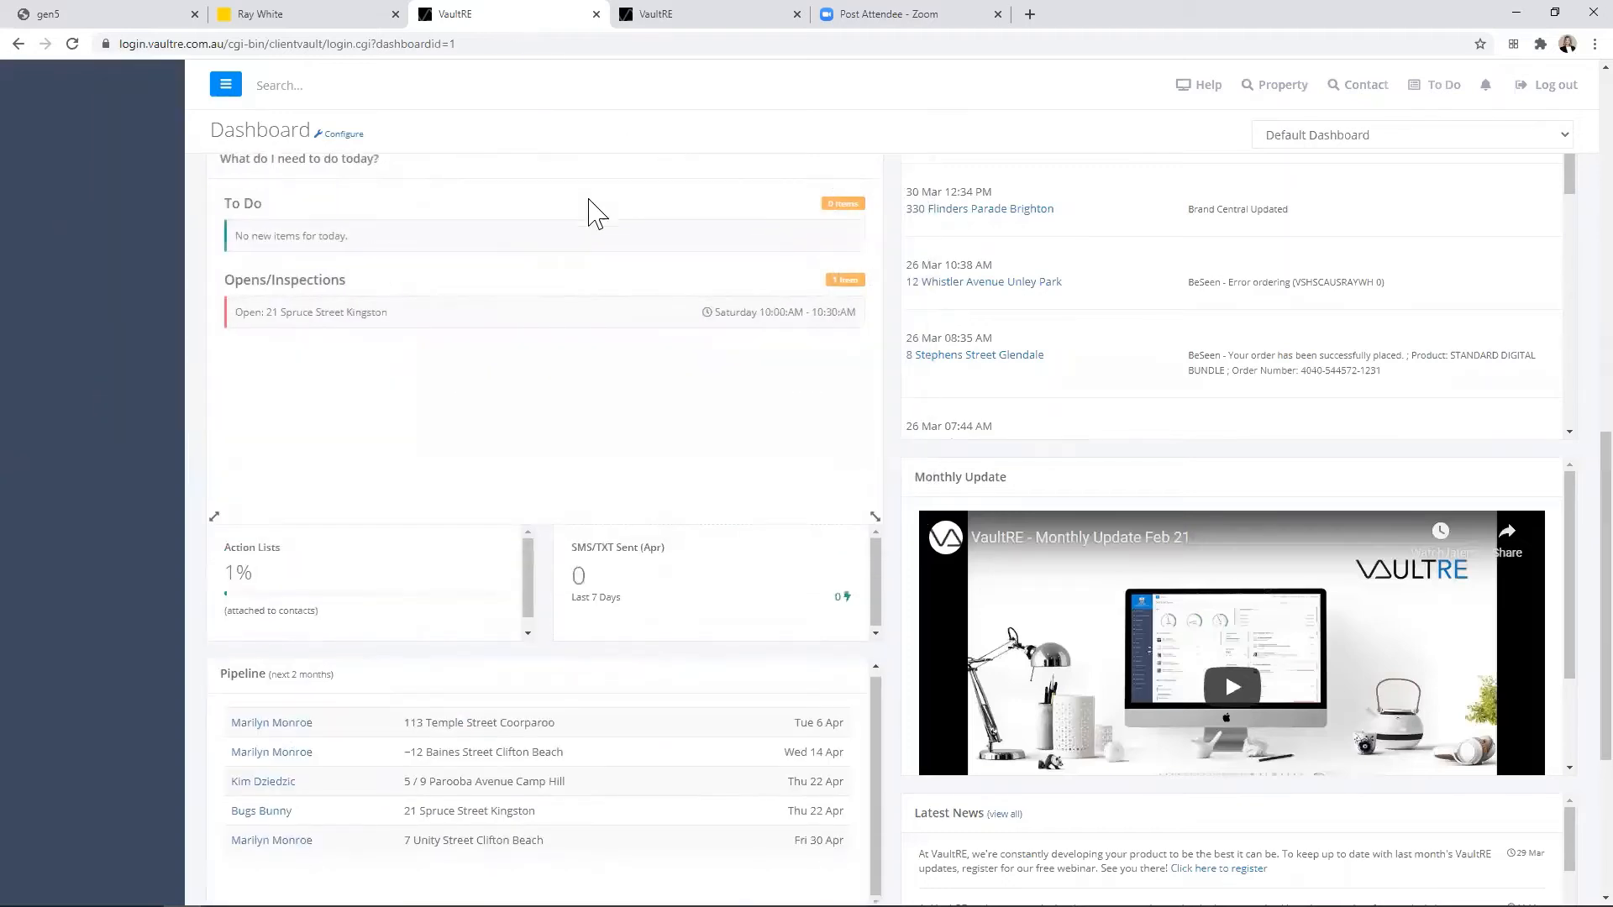
{"action": "scroll", "coordinate": [558, 327], "scroll_direction": "up", "scroll_amount": 5}
{"action": "left_click_drag", "start_coordinate": [562, 518], "coordinate": [562, 64]}
{"action": "scroll", "coordinate": [543, 314], "scroll_direction": "up", "scroll_amount": 5}
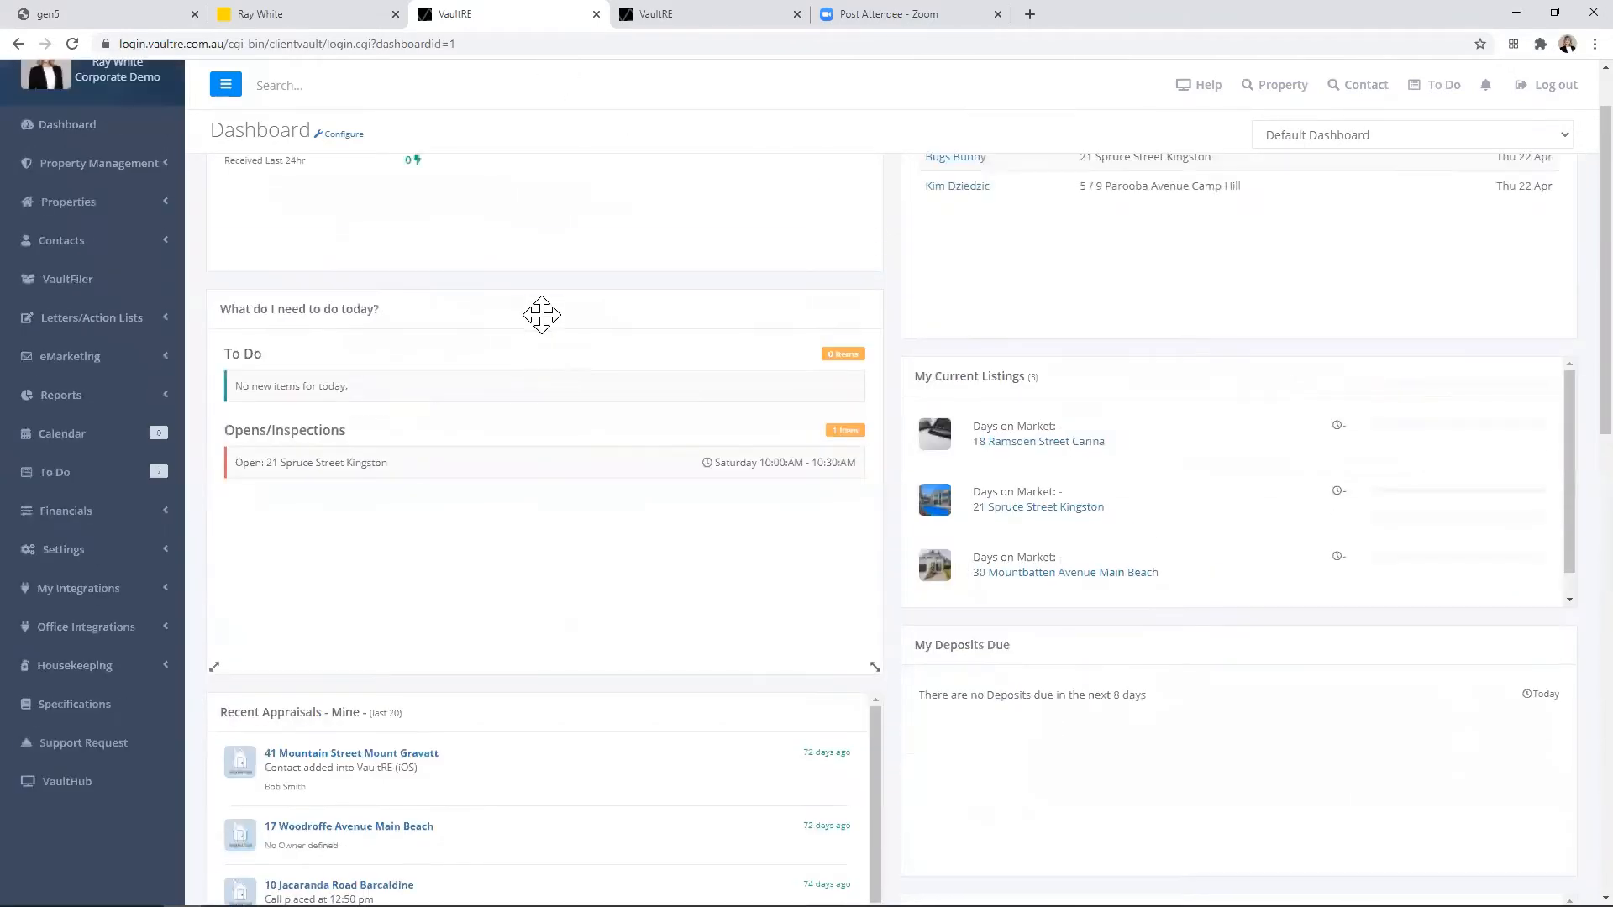
{"action": "scroll", "coordinate": [580, 421], "scroll_direction": "up", "scroll_amount": 1}
{"action": "left_click_drag", "start_coordinate": [579, 396], "coordinate": [577, 186]}
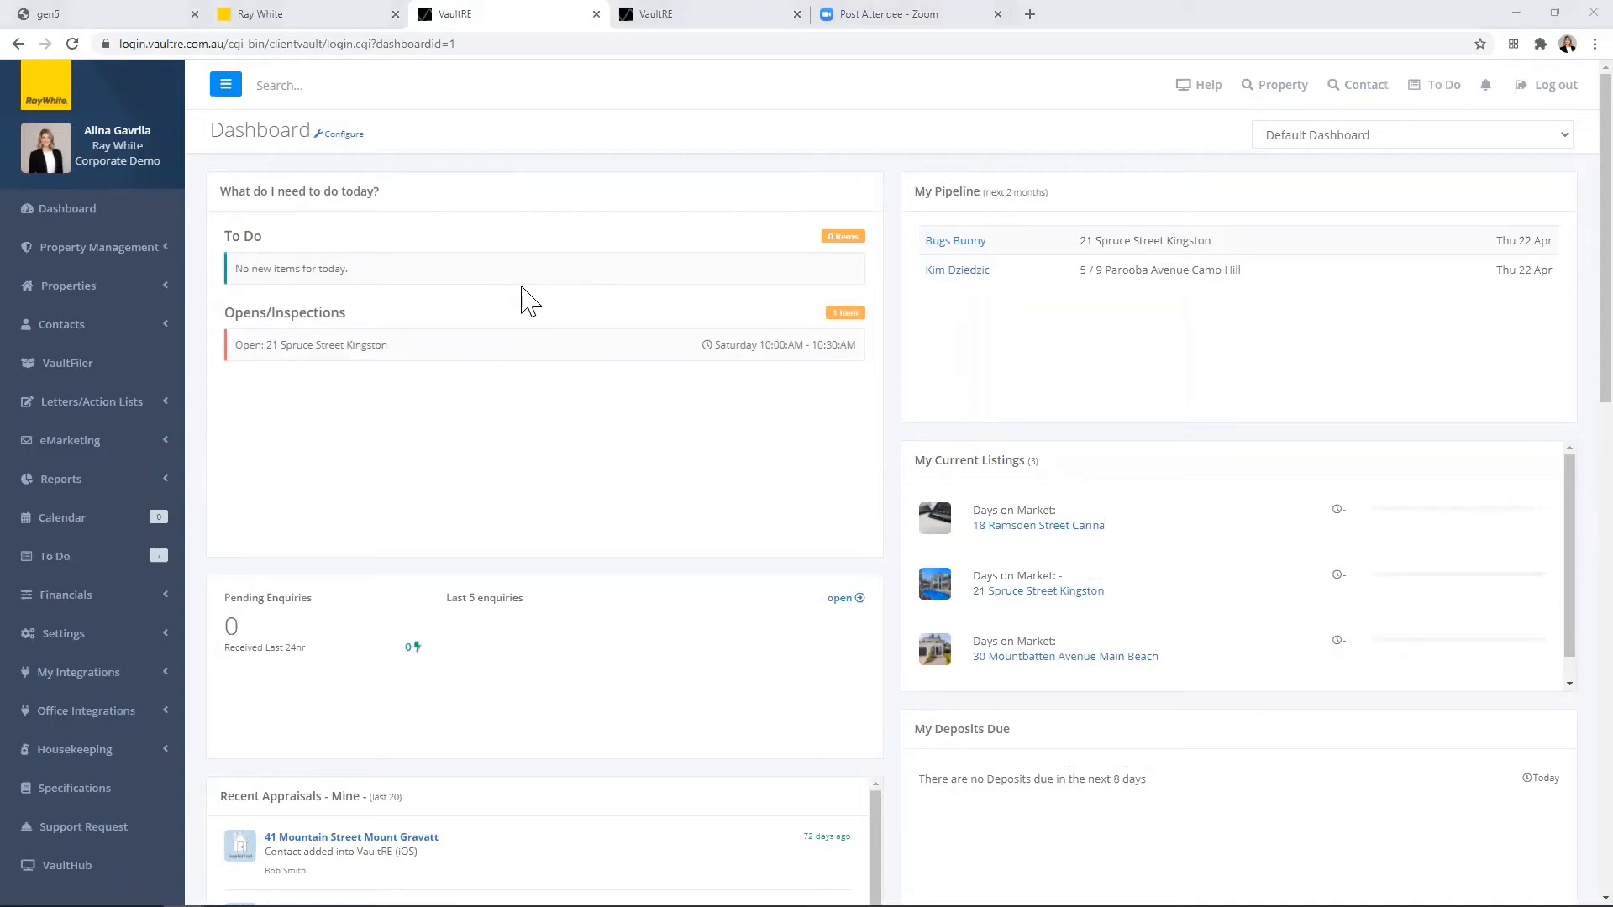
Step: Open the Google/GSuite integration settings and review the Gmail, Calendar and Tasks connection options
{"action": "left_click", "coordinate": [52, 210]}
{"action": "left_click", "coordinate": [151, 678]}
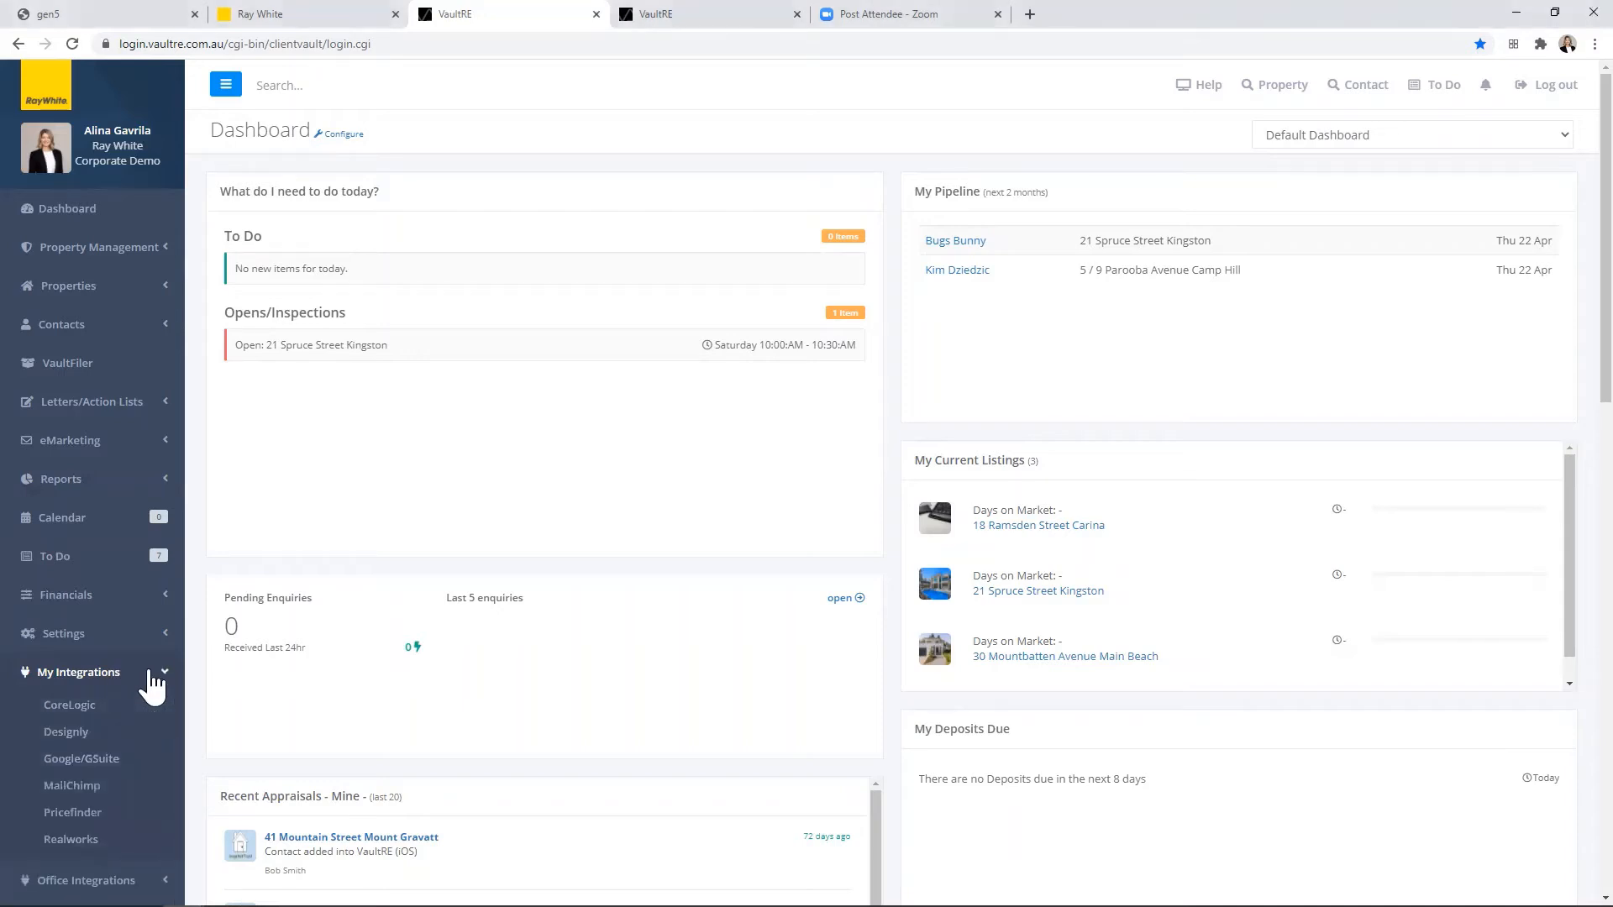
{"action": "left_click", "coordinate": [95, 760]}
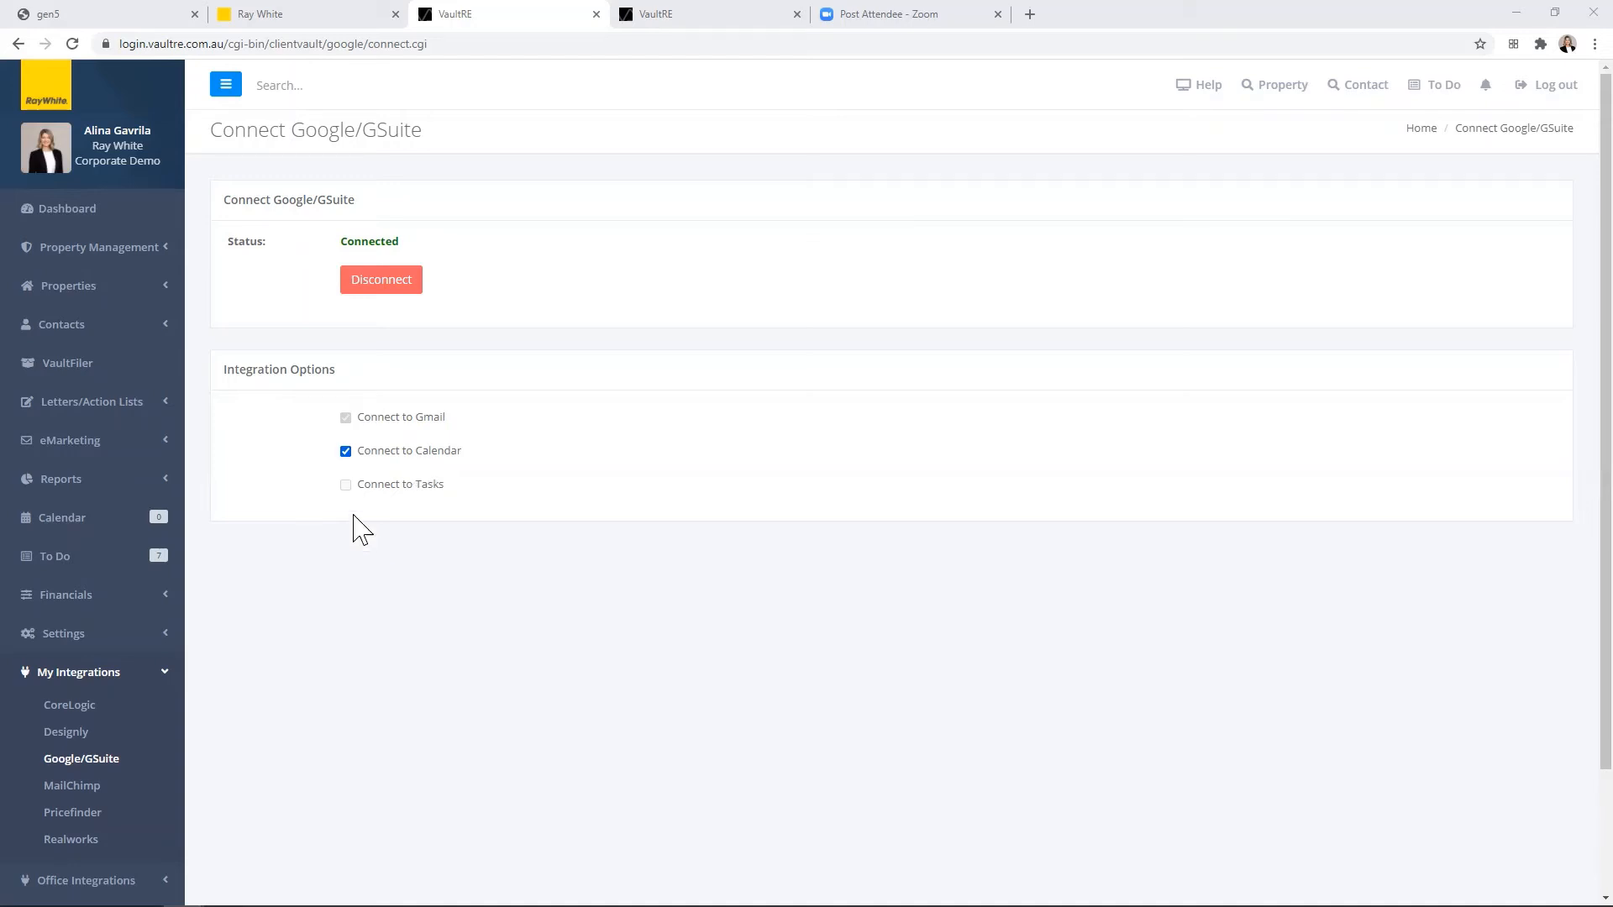
Step: Open the calendar, look at its month, week, day and list views, and return to the month view
{"action": "left_click", "coordinate": [66, 521]}
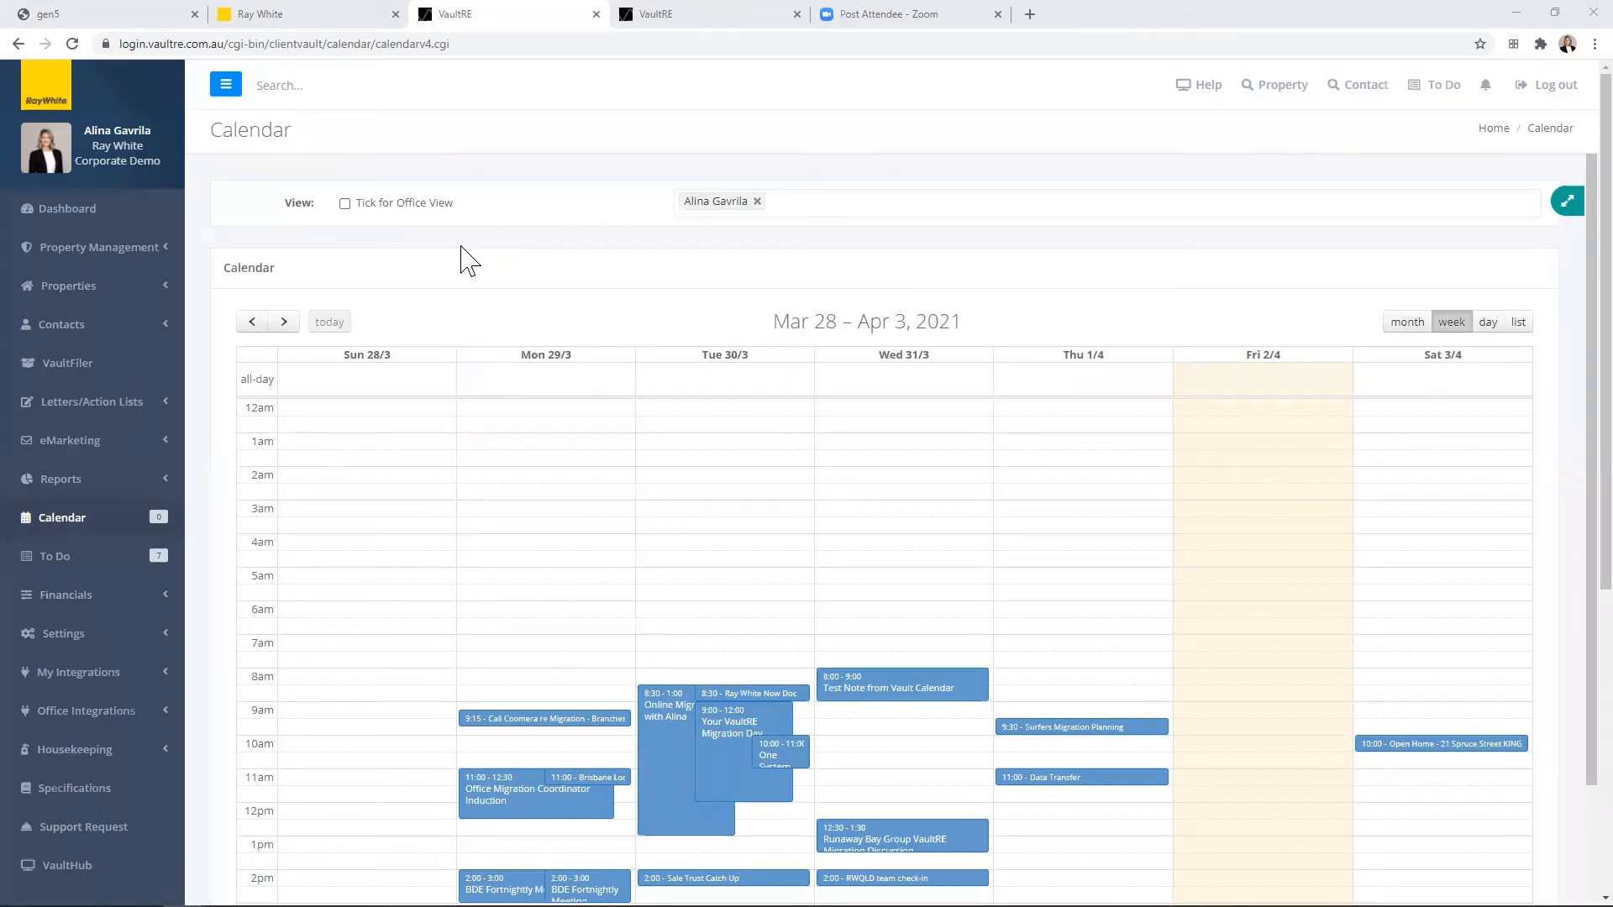
{"action": "scroll", "coordinate": [564, 270], "scroll_direction": "down", "scroll_amount": 1}
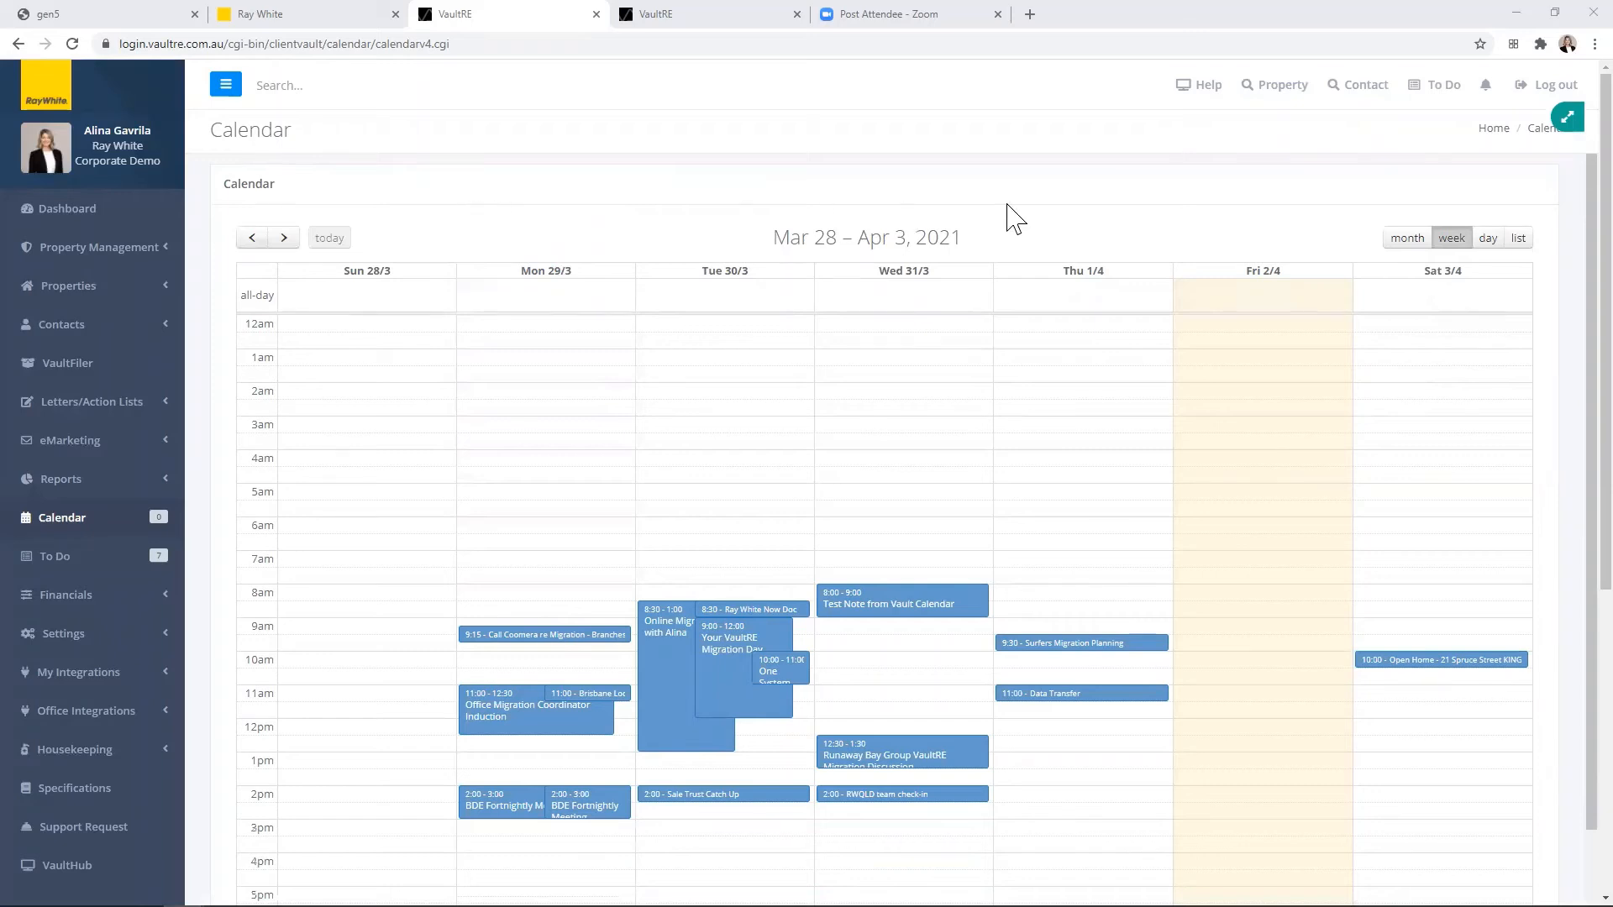
{"action": "left_click", "coordinate": [1411, 238]}
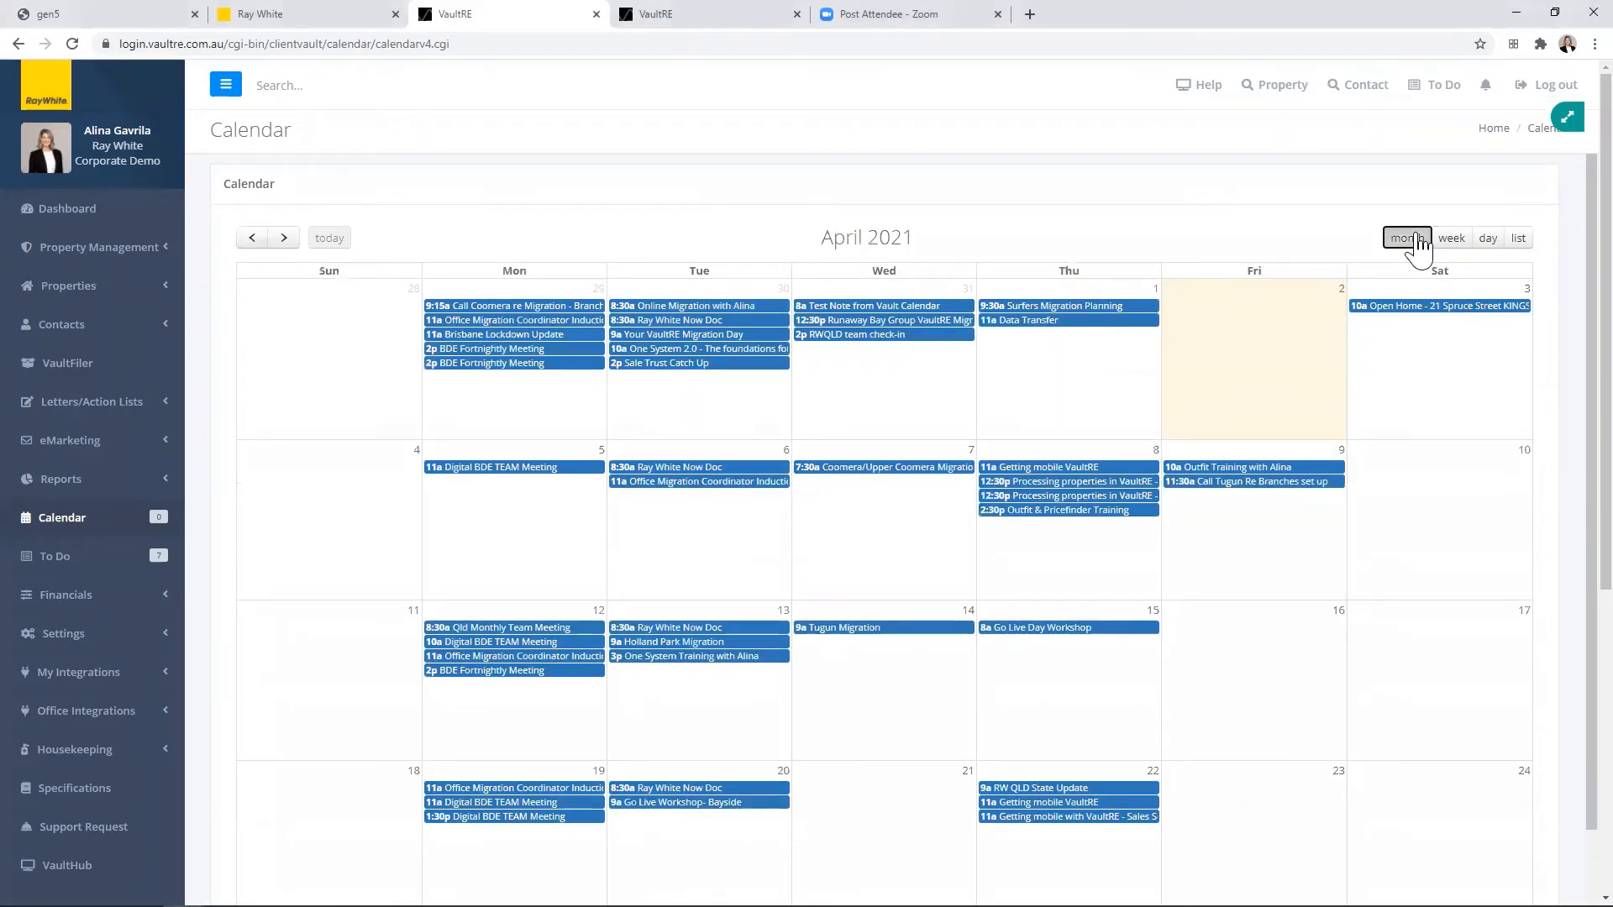
{"action": "left_click", "coordinate": [1448, 242]}
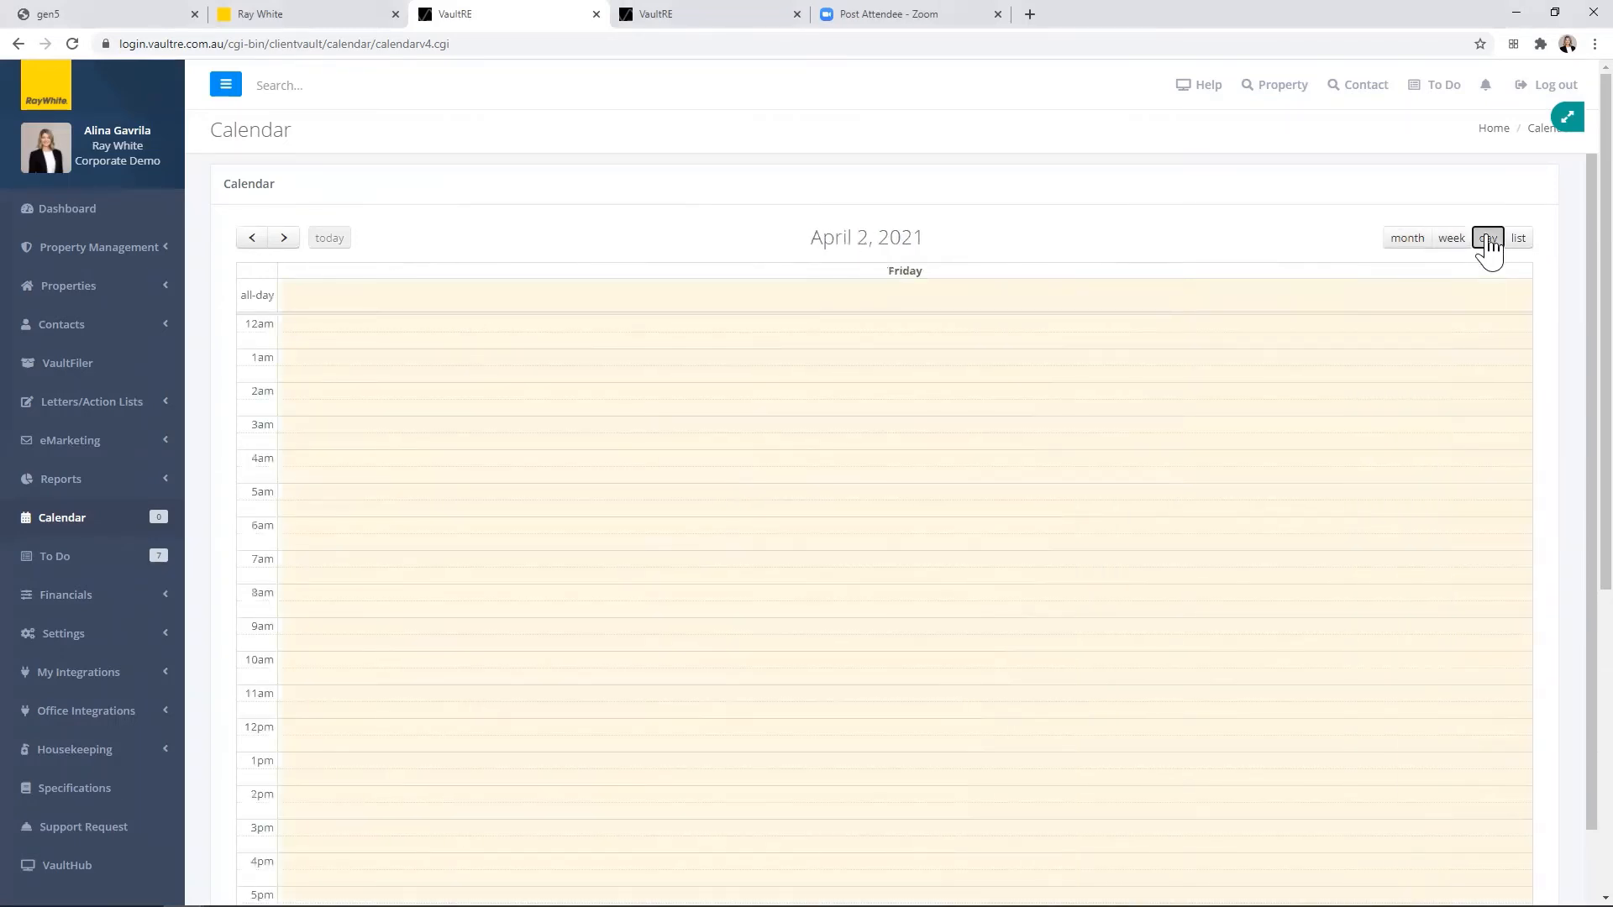
{"action": "left_click", "coordinate": [1518, 239]}
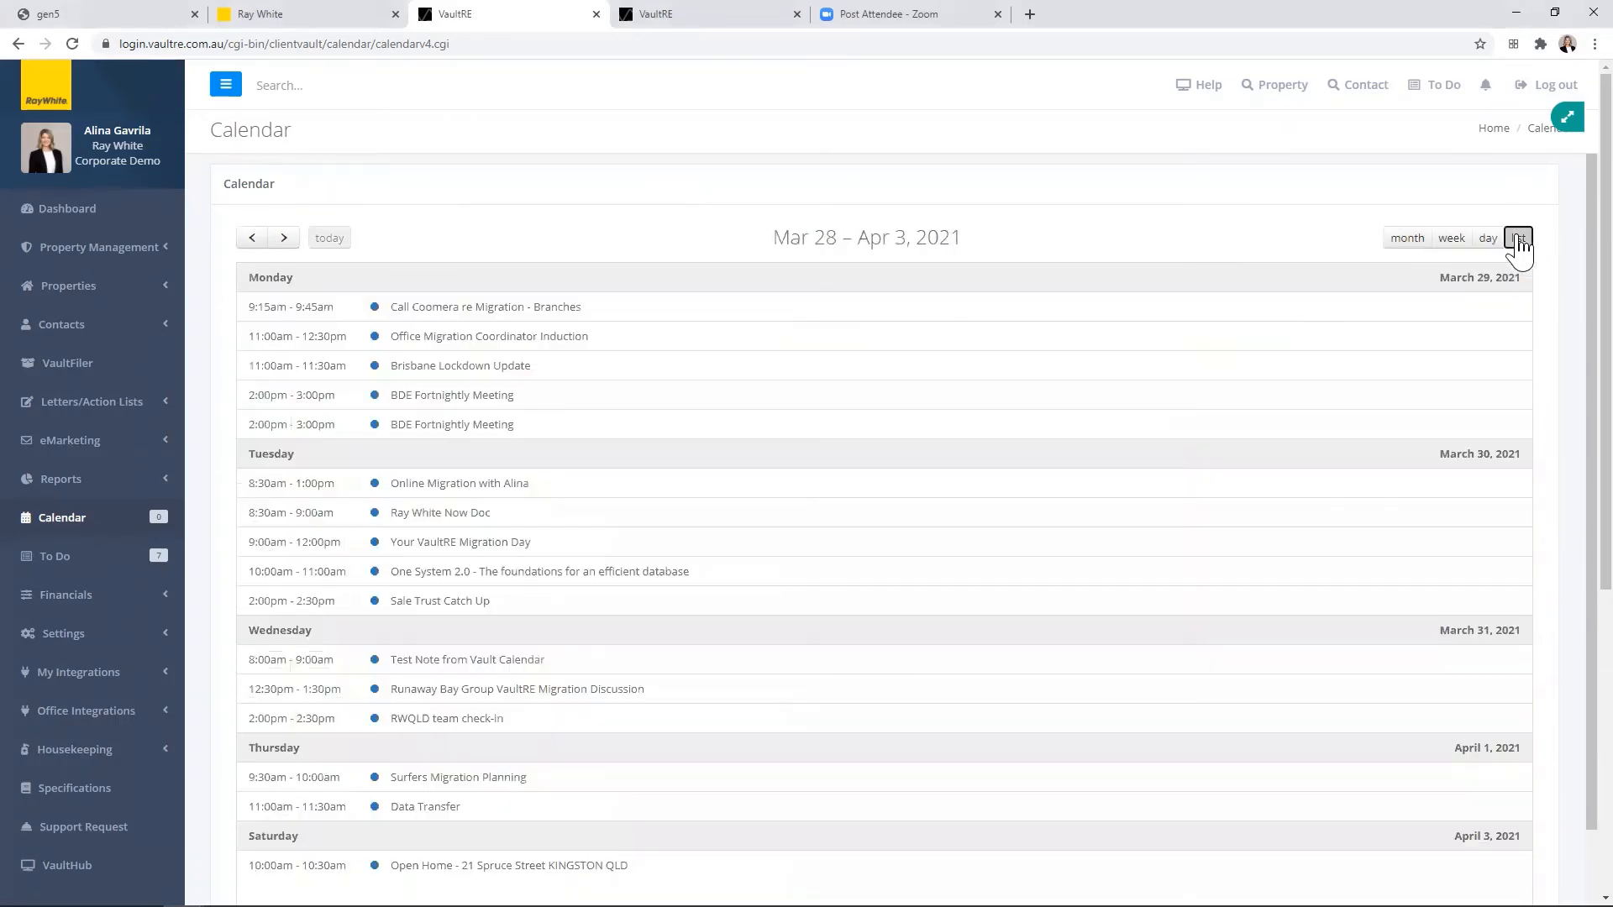
{"action": "left_click", "coordinate": [1396, 241]}
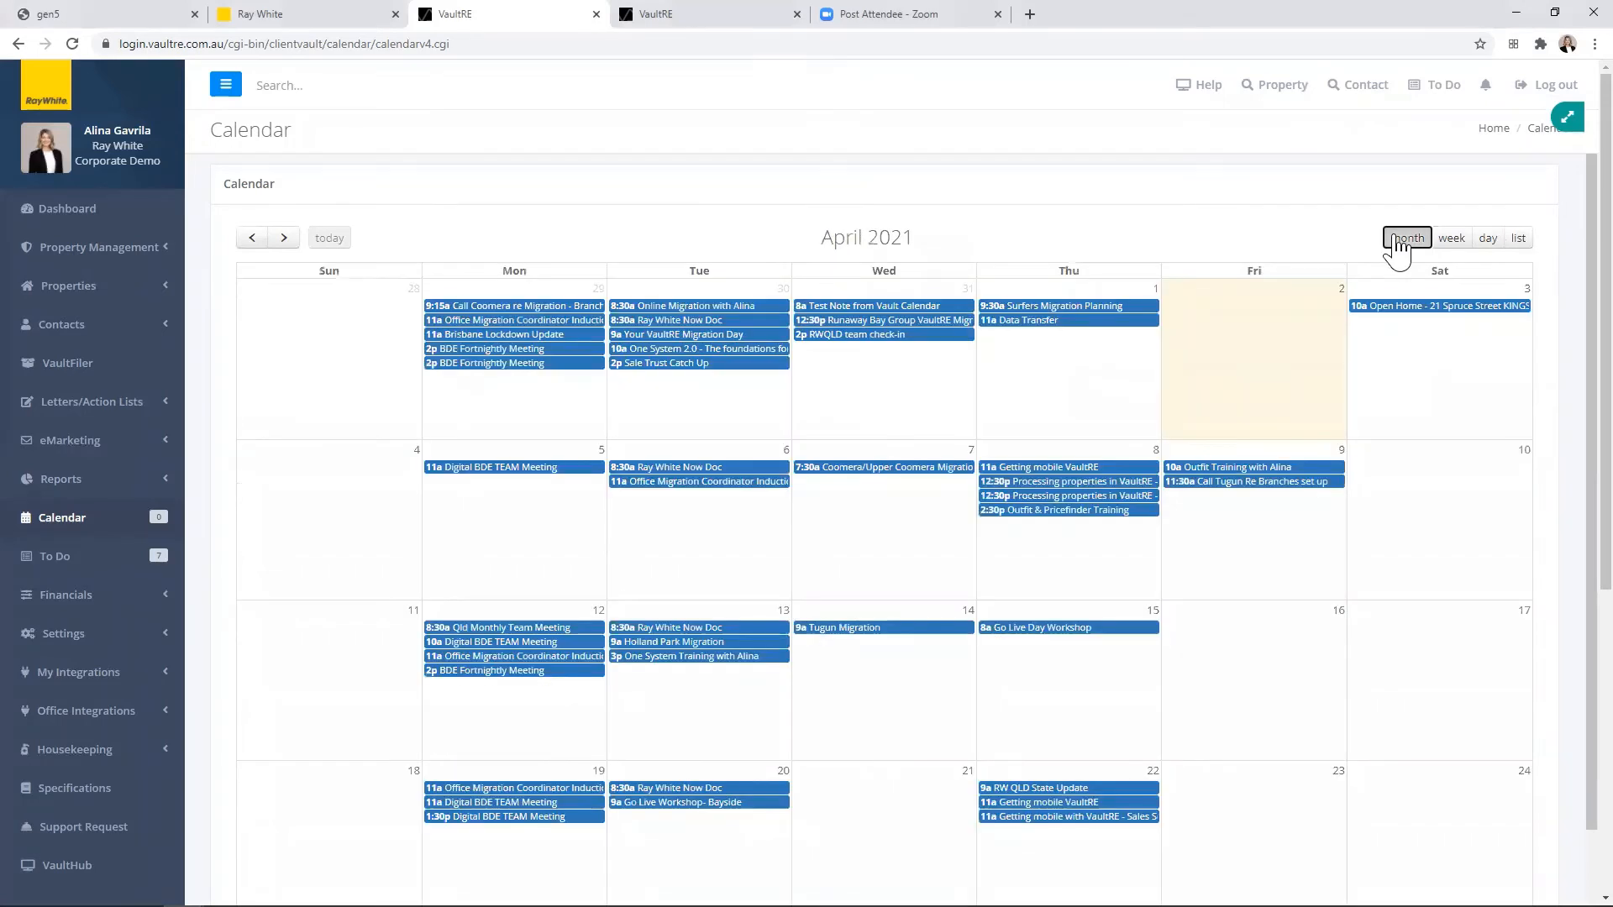
Step: Start an event on 20 April 2021, check the other types but keep Event, and enter summary "Summary" and description "Call all open home for feedback"
{"action": "scroll", "coordinate": [745, 239], "scroll_direction": "down", "scroll_amount": 3}
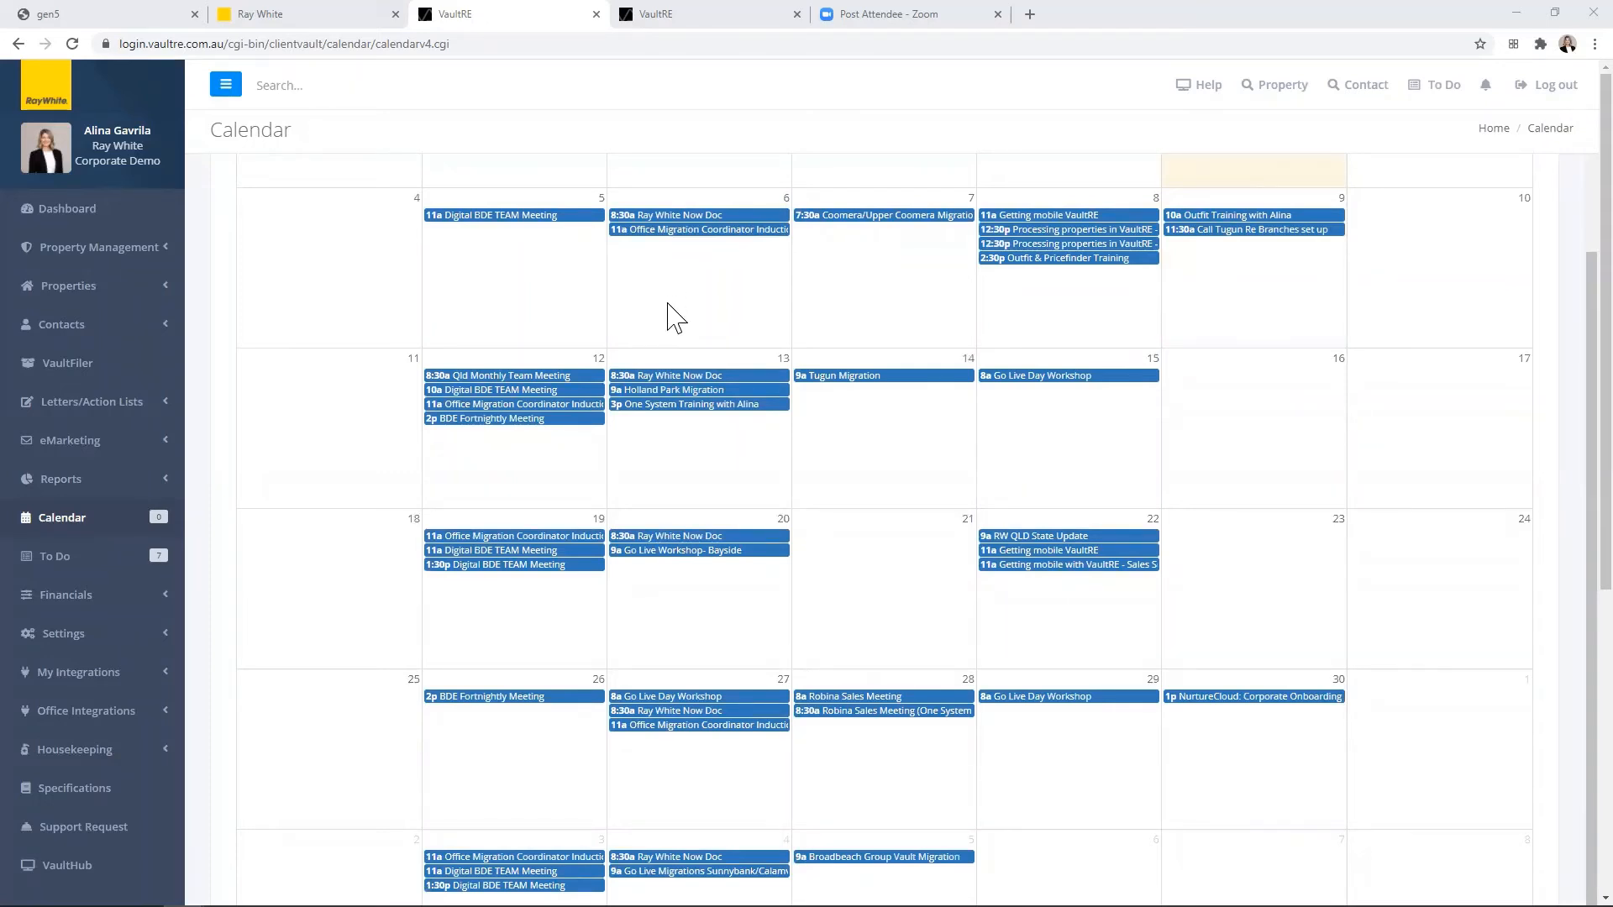
{"action": "scroll", "coordinate": [597, 325], "scroll_direction": "up", "scroll_amount": 1}
{"action": "scroll", "coordinate": [595, 326], "scroll_direction": "down", "scroll_amount": 1}
{"action": "left_click", "coordinate": [684, 520]}
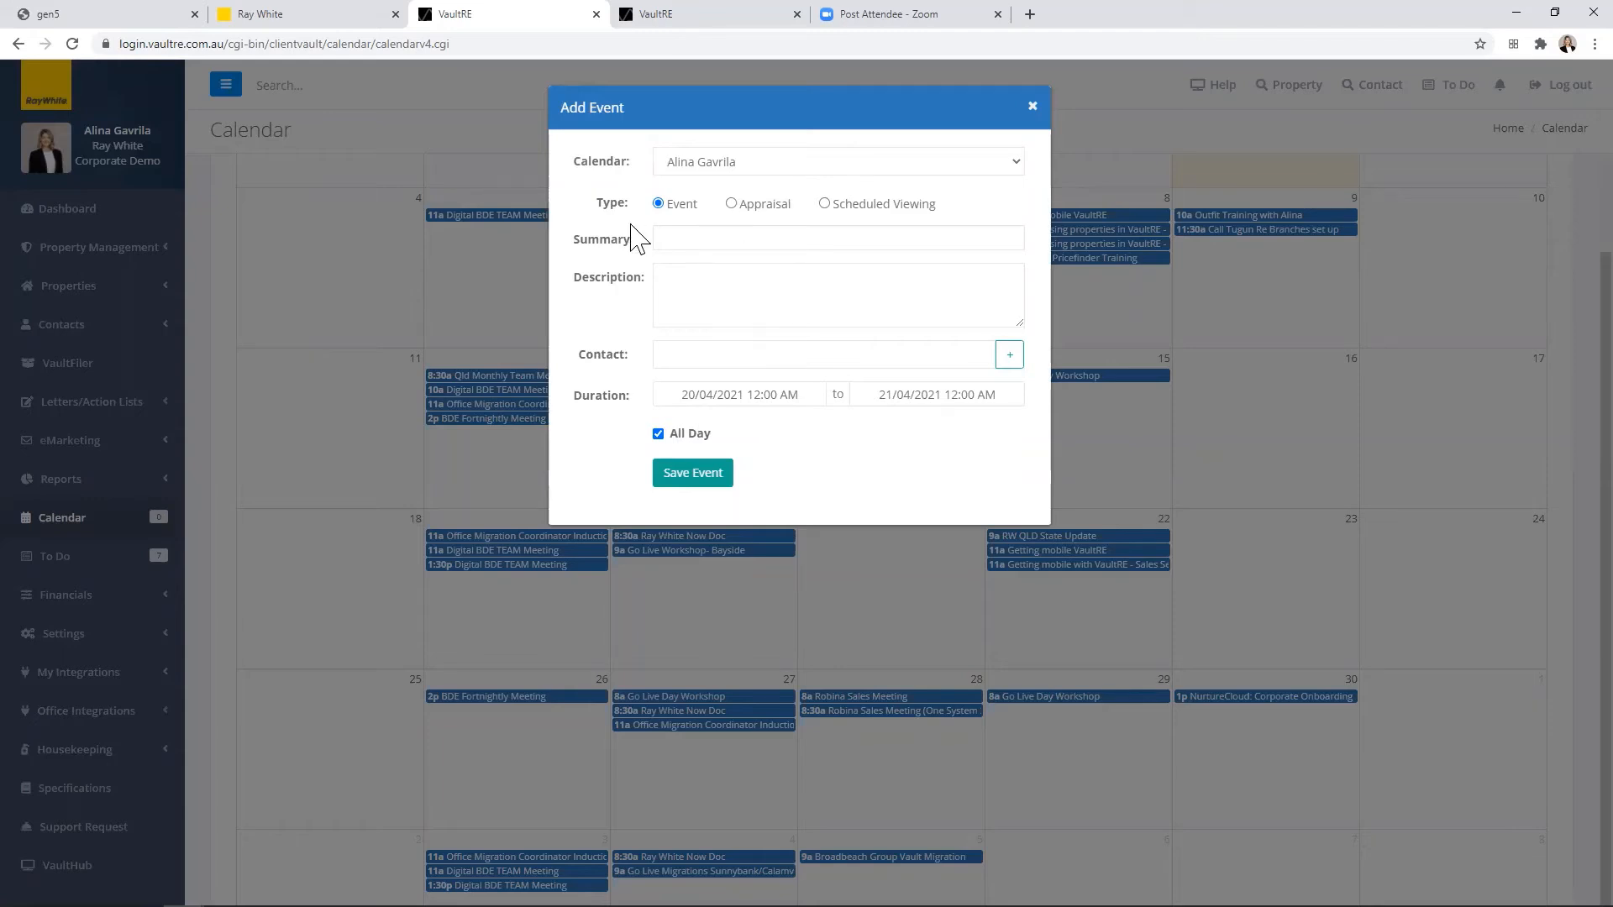
{"action": "left_click", "coordinate": [731, 204]}
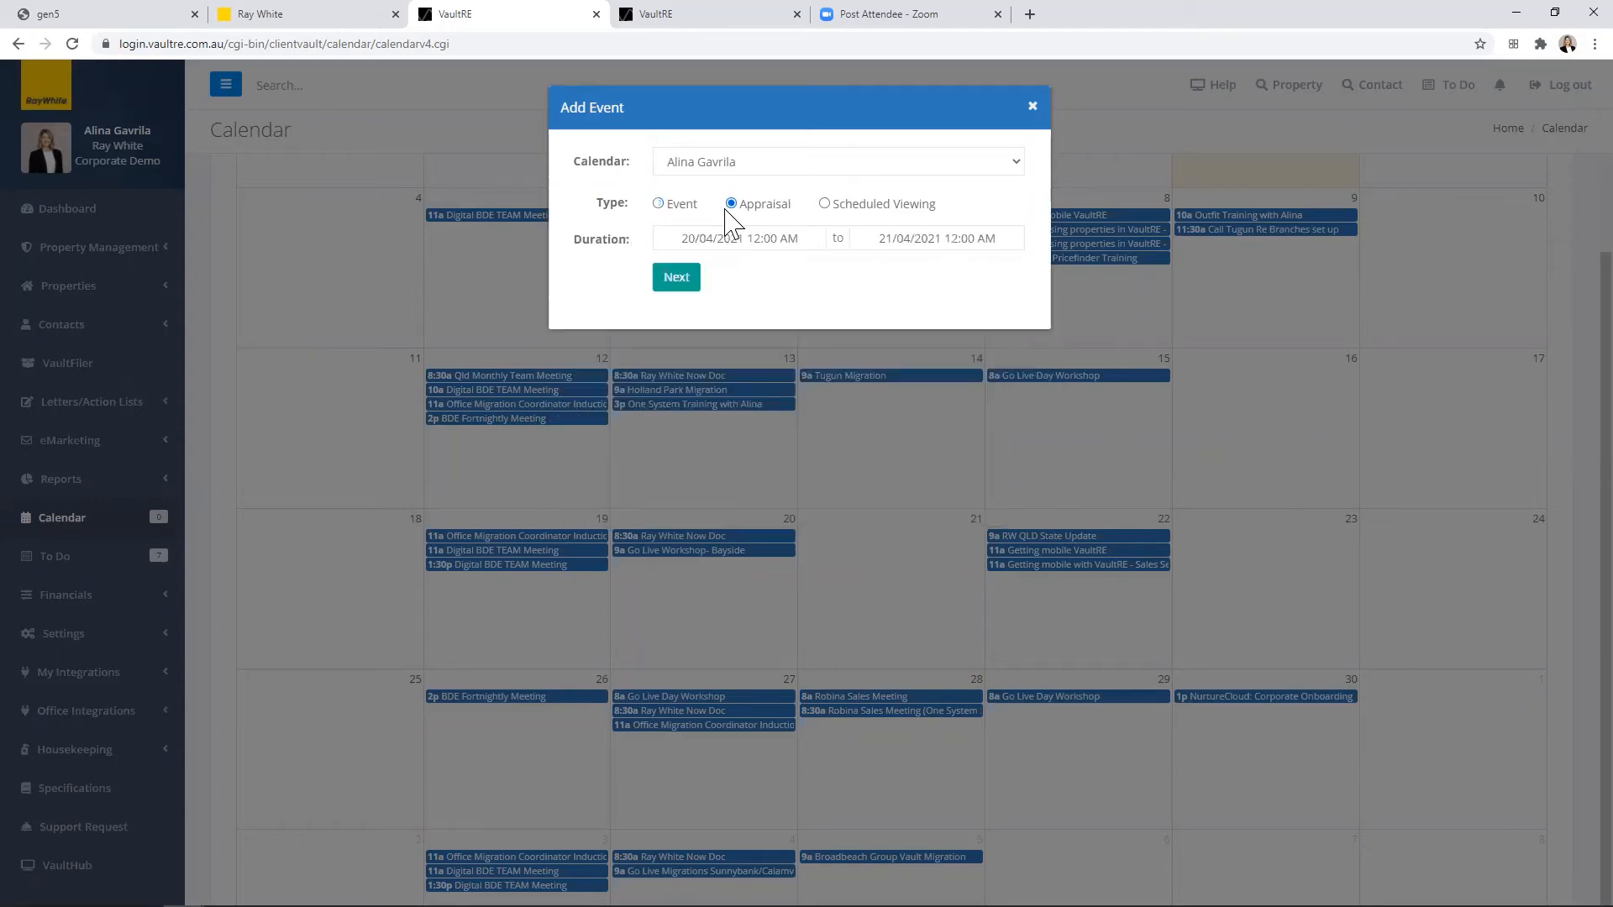
{"action": "left_click", "coordinate": [824, 205]}
{"action": "left_click", "coordinate": [658, 205]}
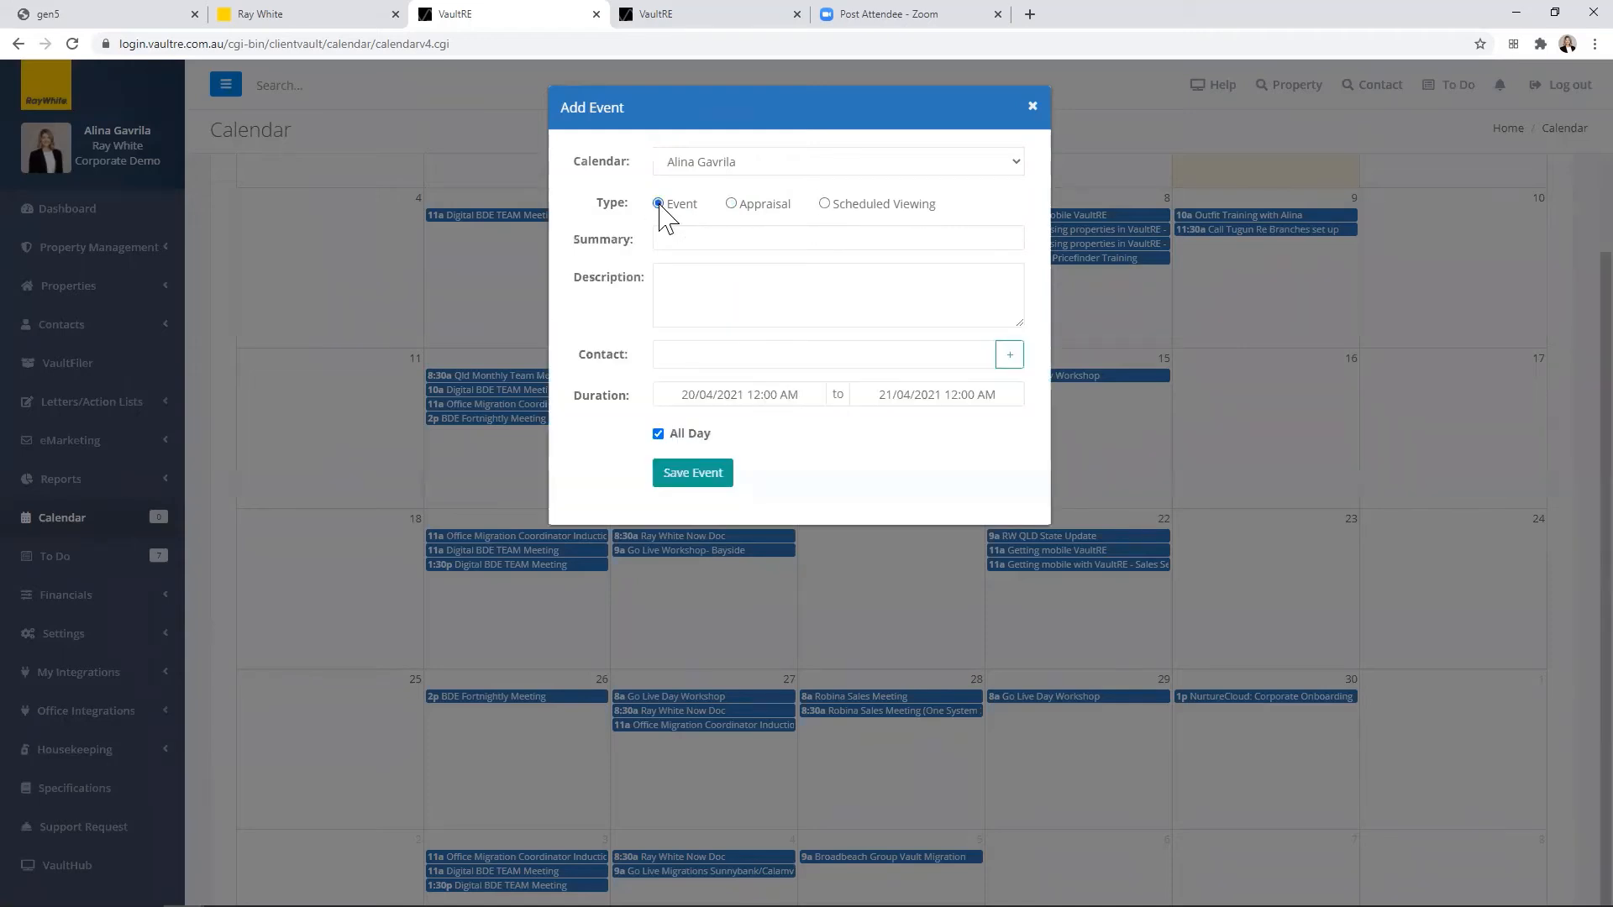
{"action": "left_click", "coordinate": [713, 237]}
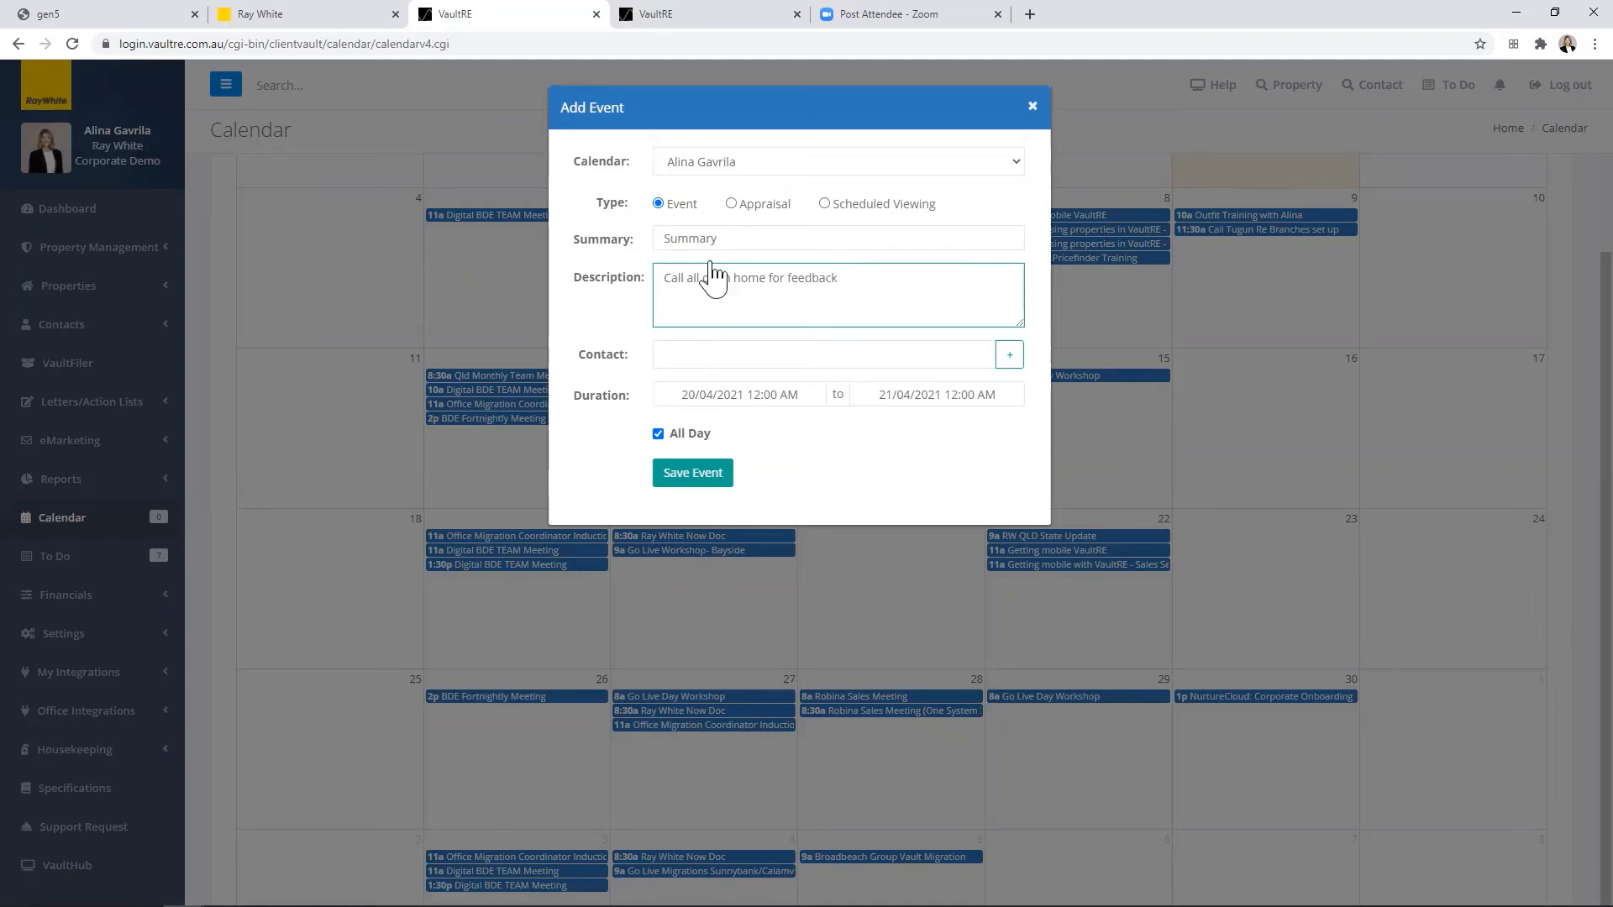
Step: Link an existing contact to the event by searching the first name, turn off All Day, and save the event
{"action": "left_click", "coordinate": [746, 358]}
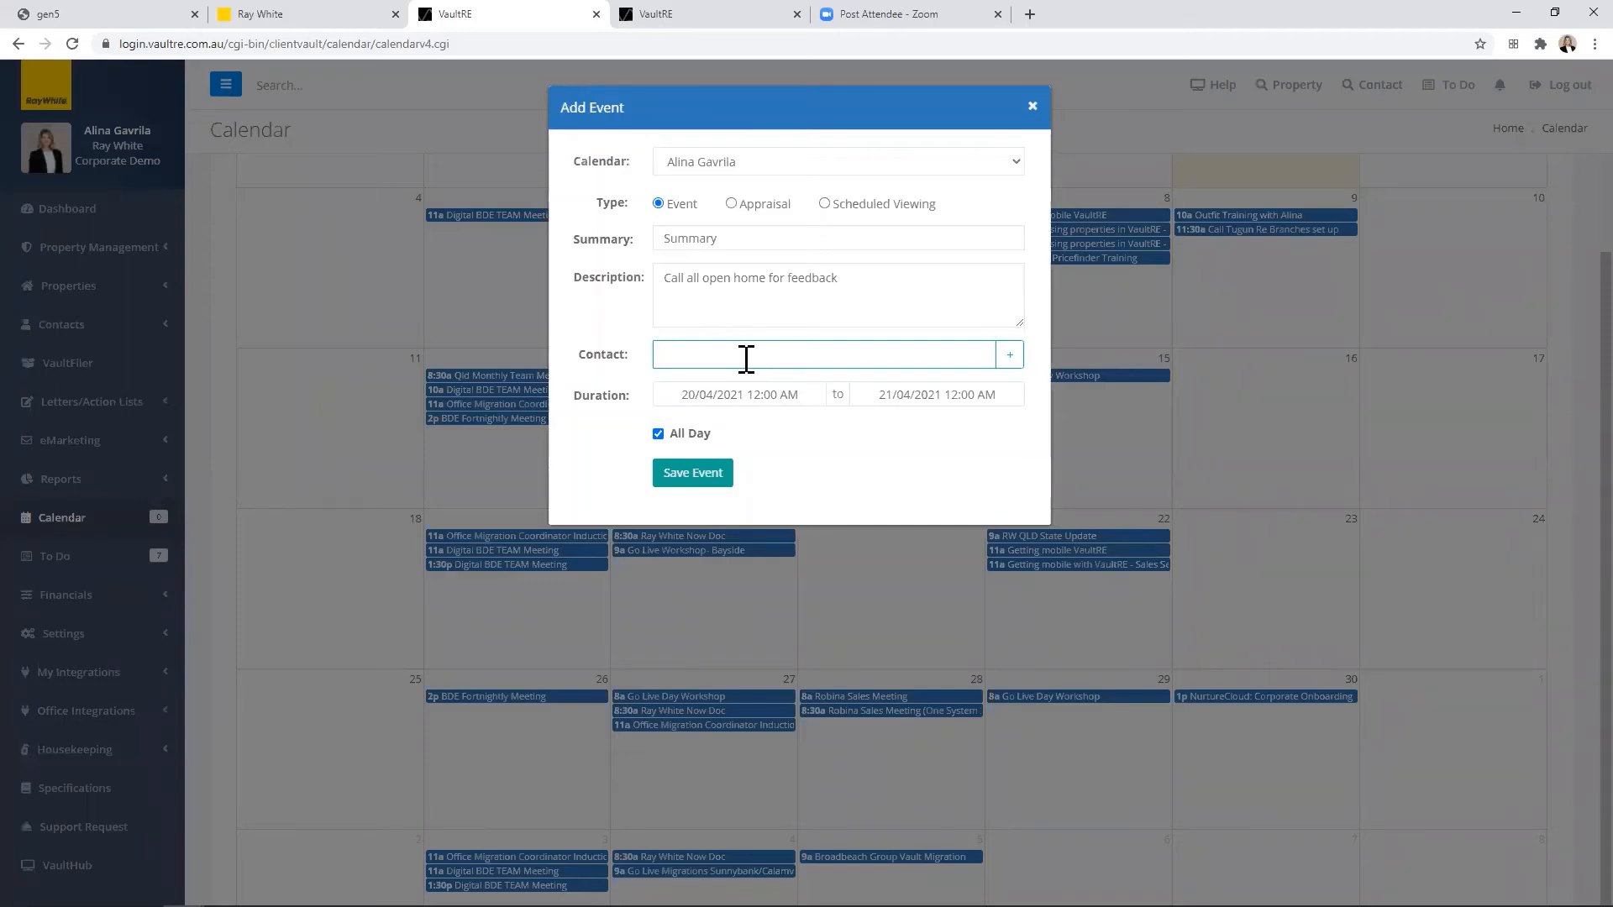
{"action": "type", "text": "mar"}
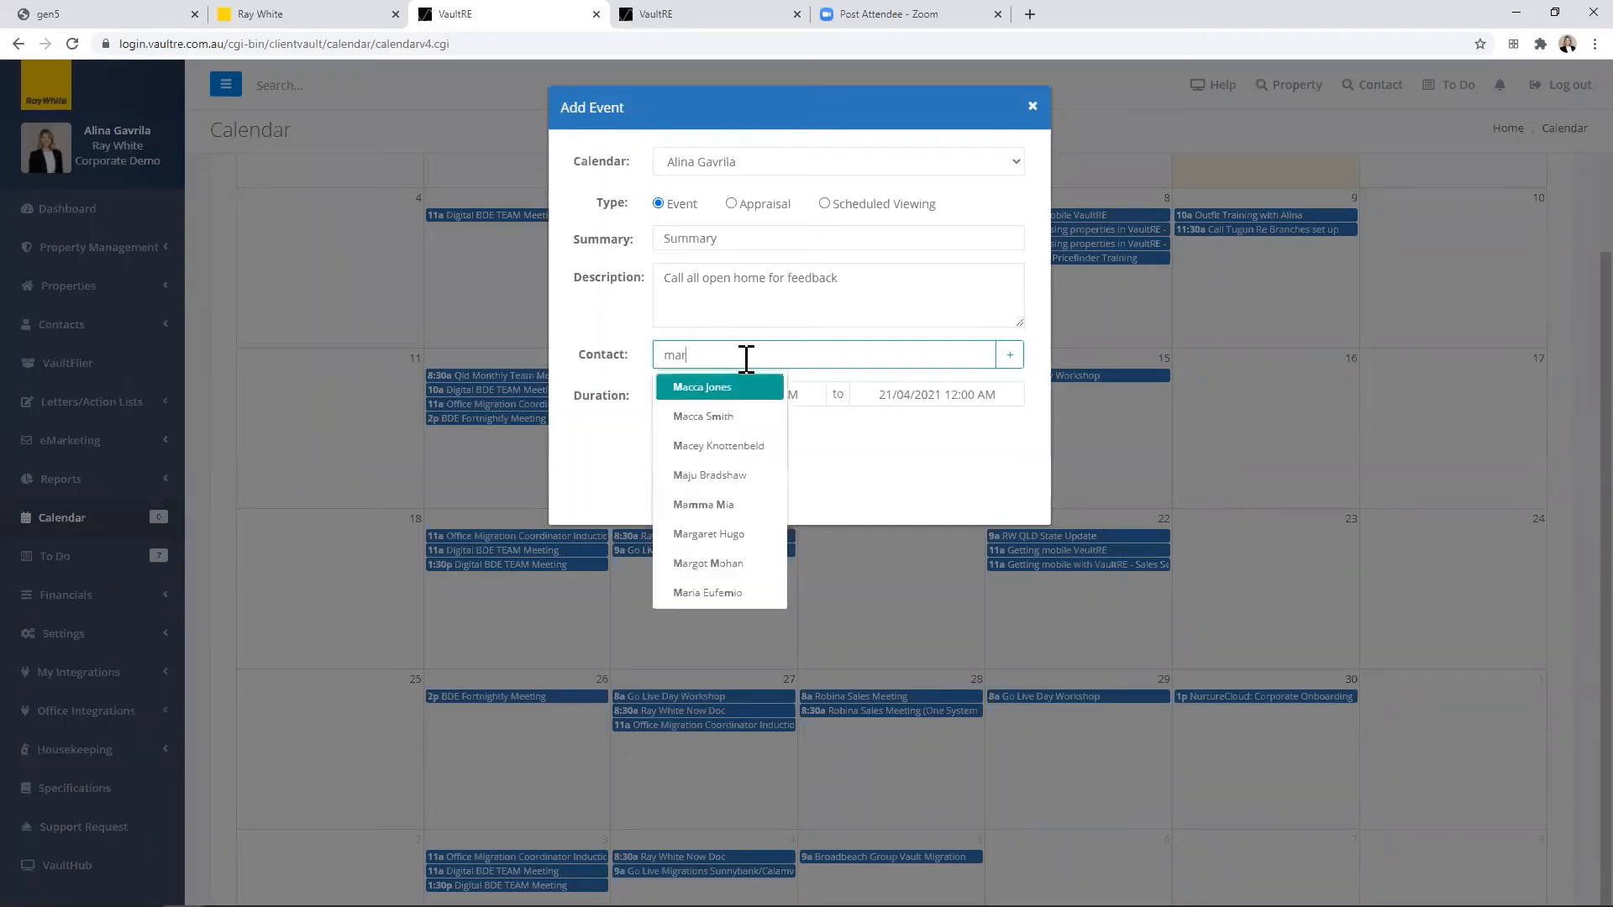
{"action": "type", "text": "y"}
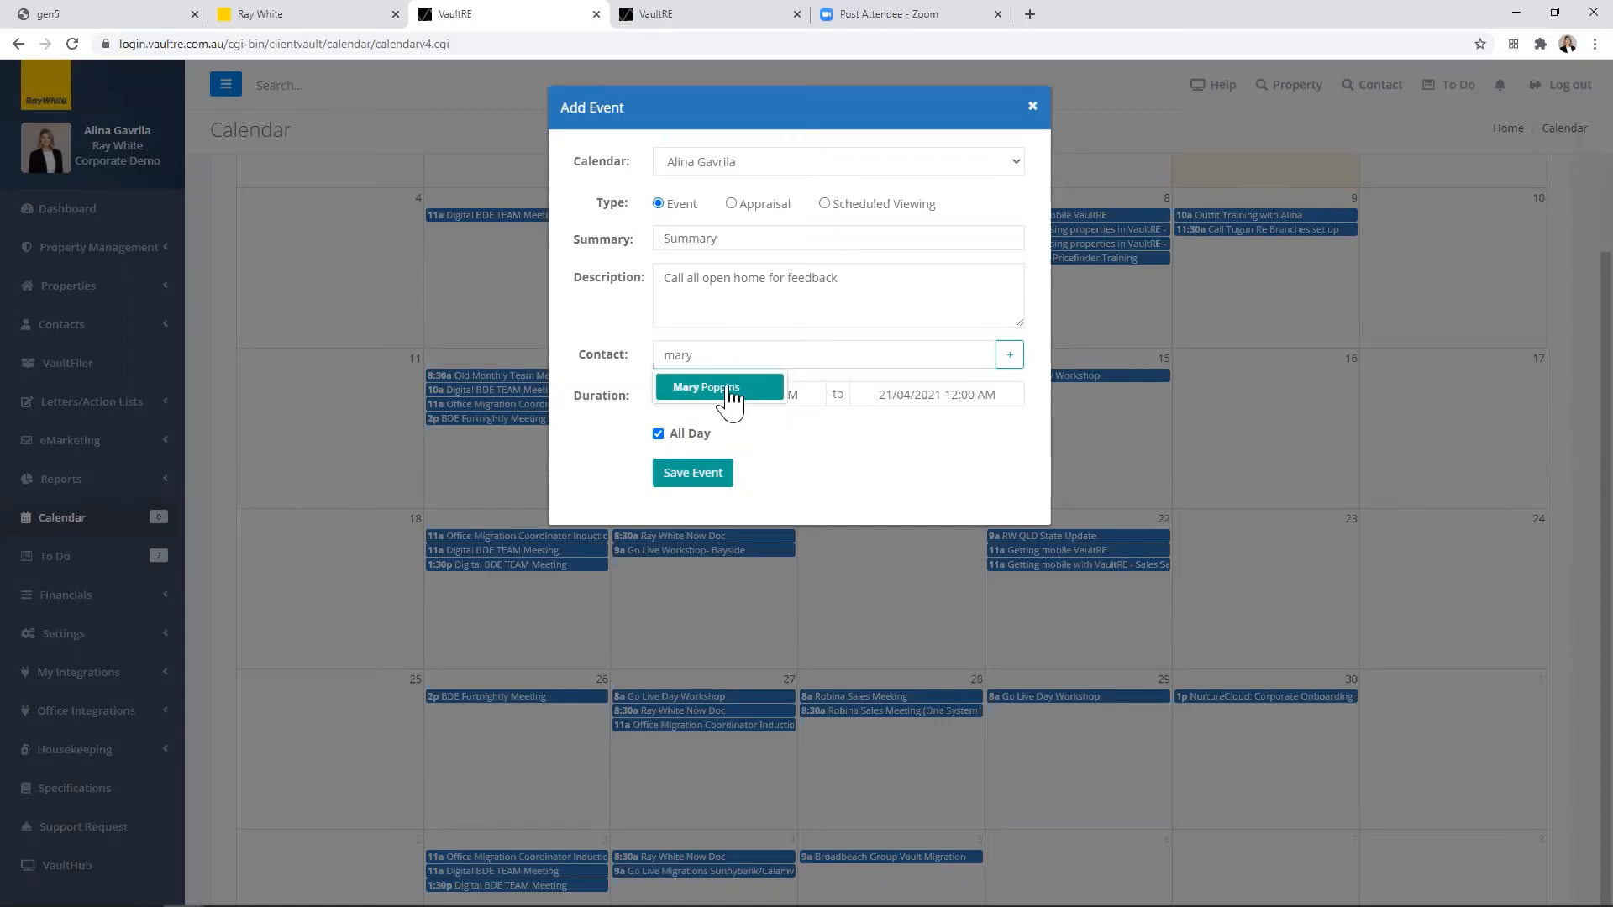
{"action": "left_click", "coordinate": [728, 389]}
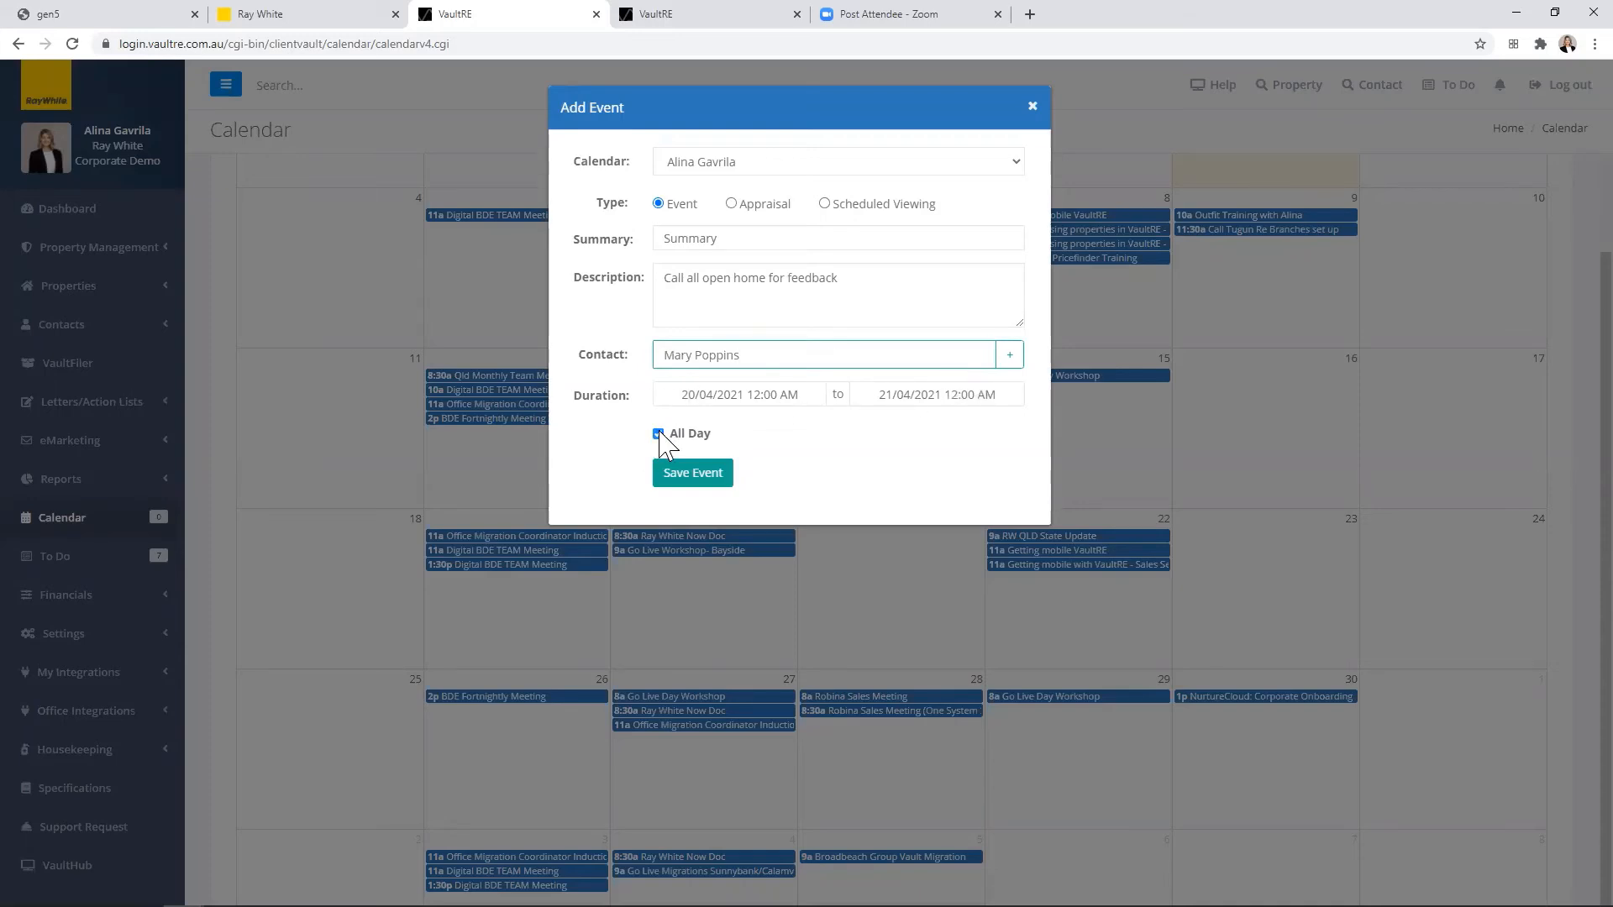
{"action": "left_click", "coordinate": [659, 435]}
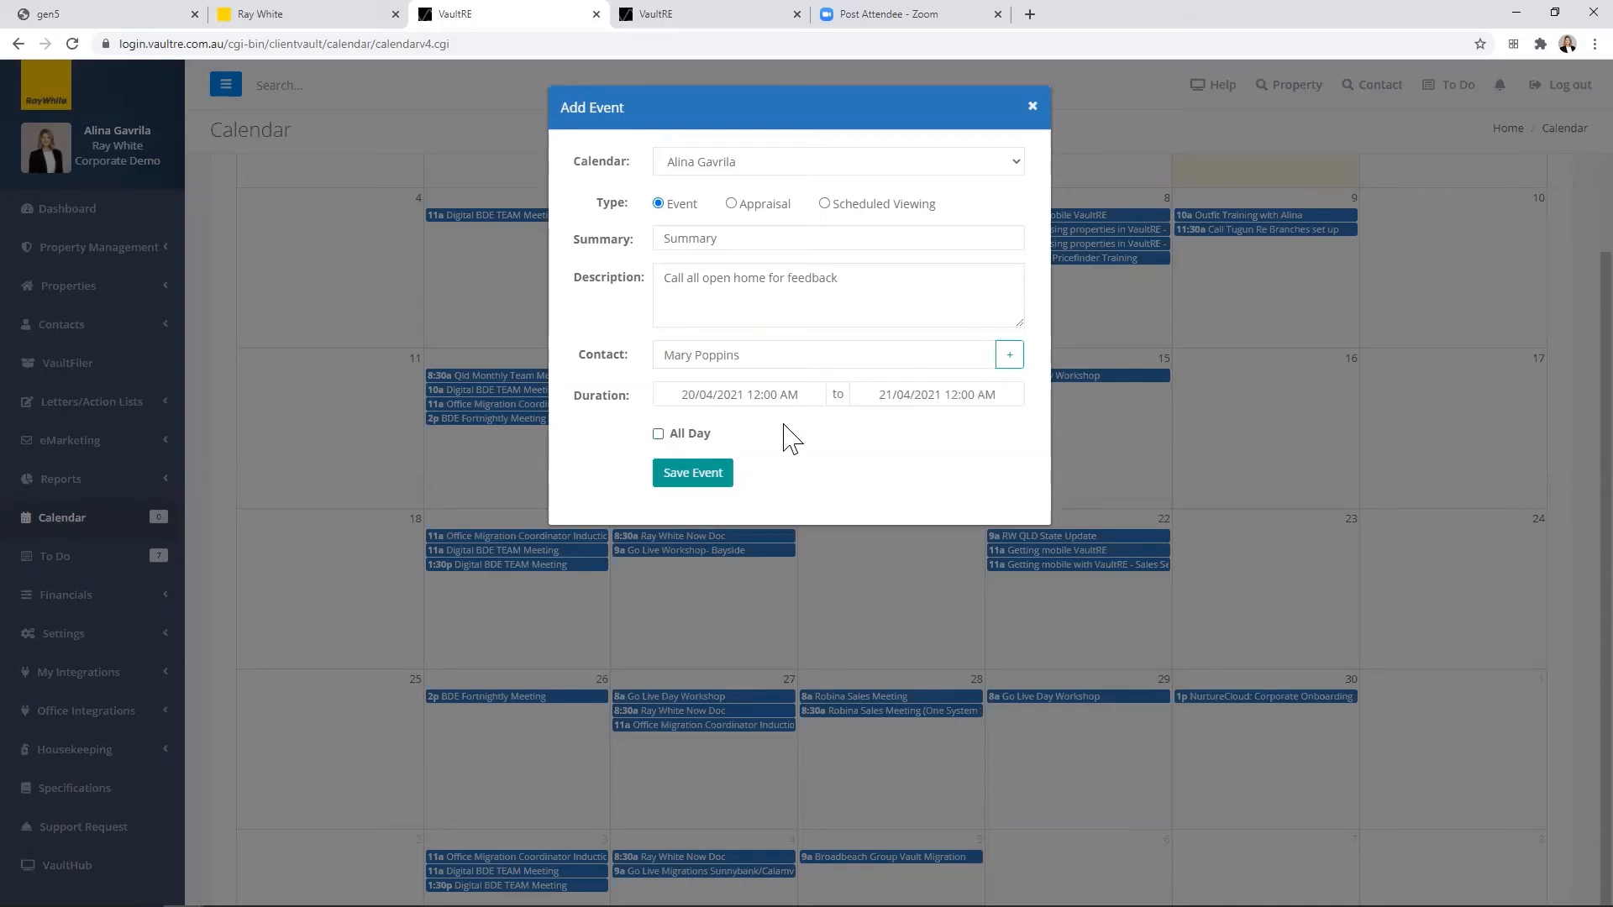
{"action": "left_click", "coordinate": [697, 476]}
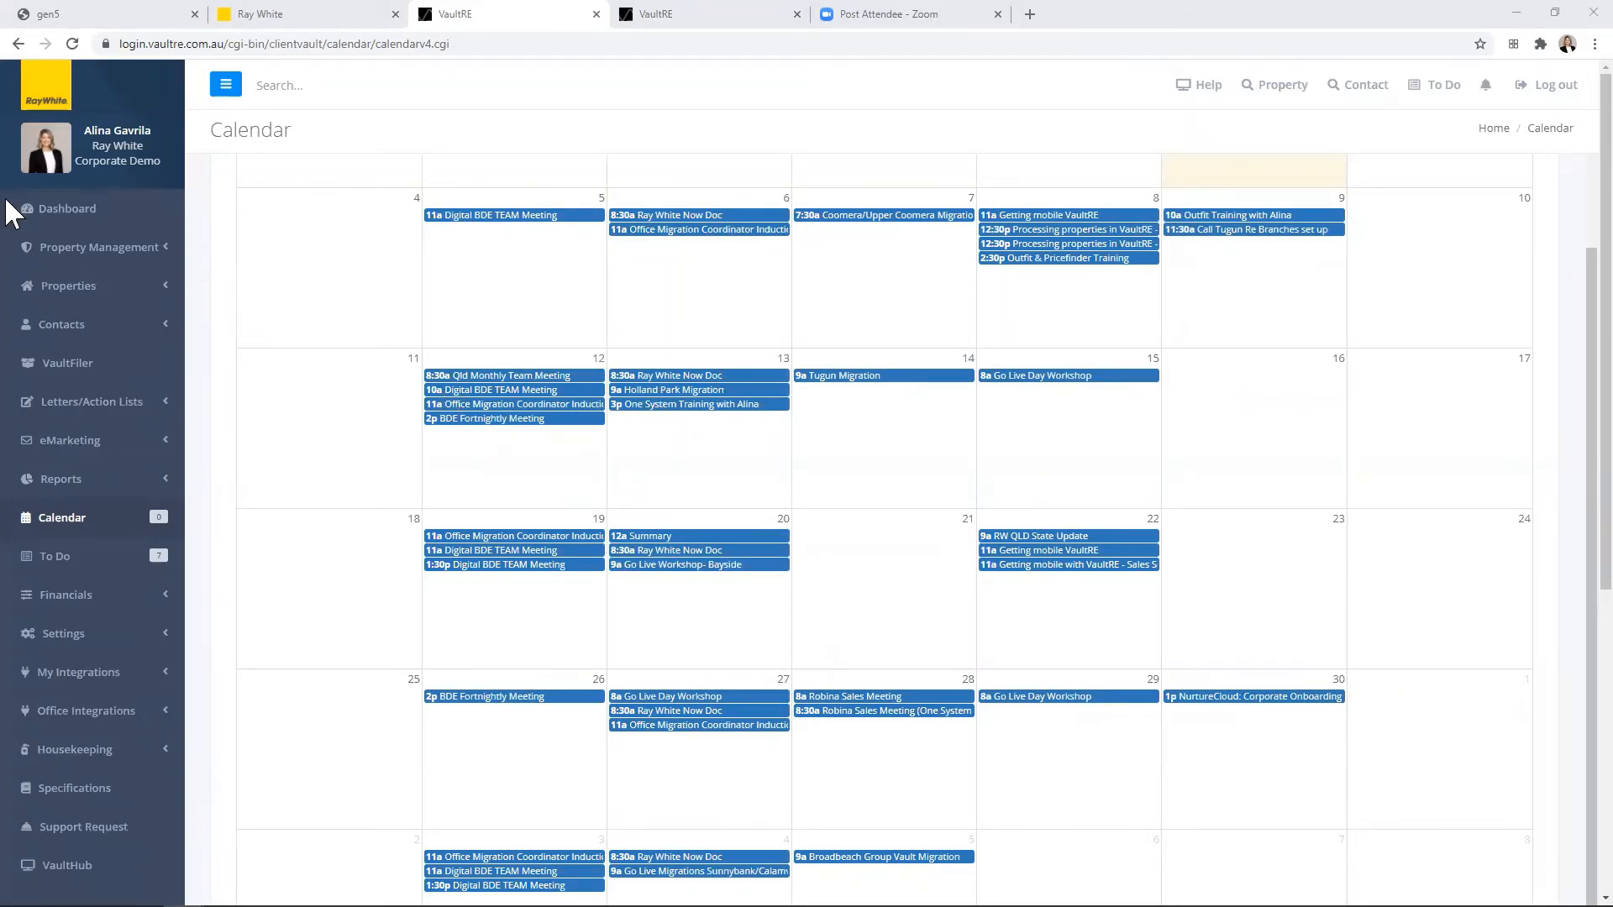
Step: View the One System 2.0 home page, switch to the Ray White Whiteboard site, and look over the "Get prepared for VaultRE" guides
{"action": "left_click", "coordinate": [62, 522]}
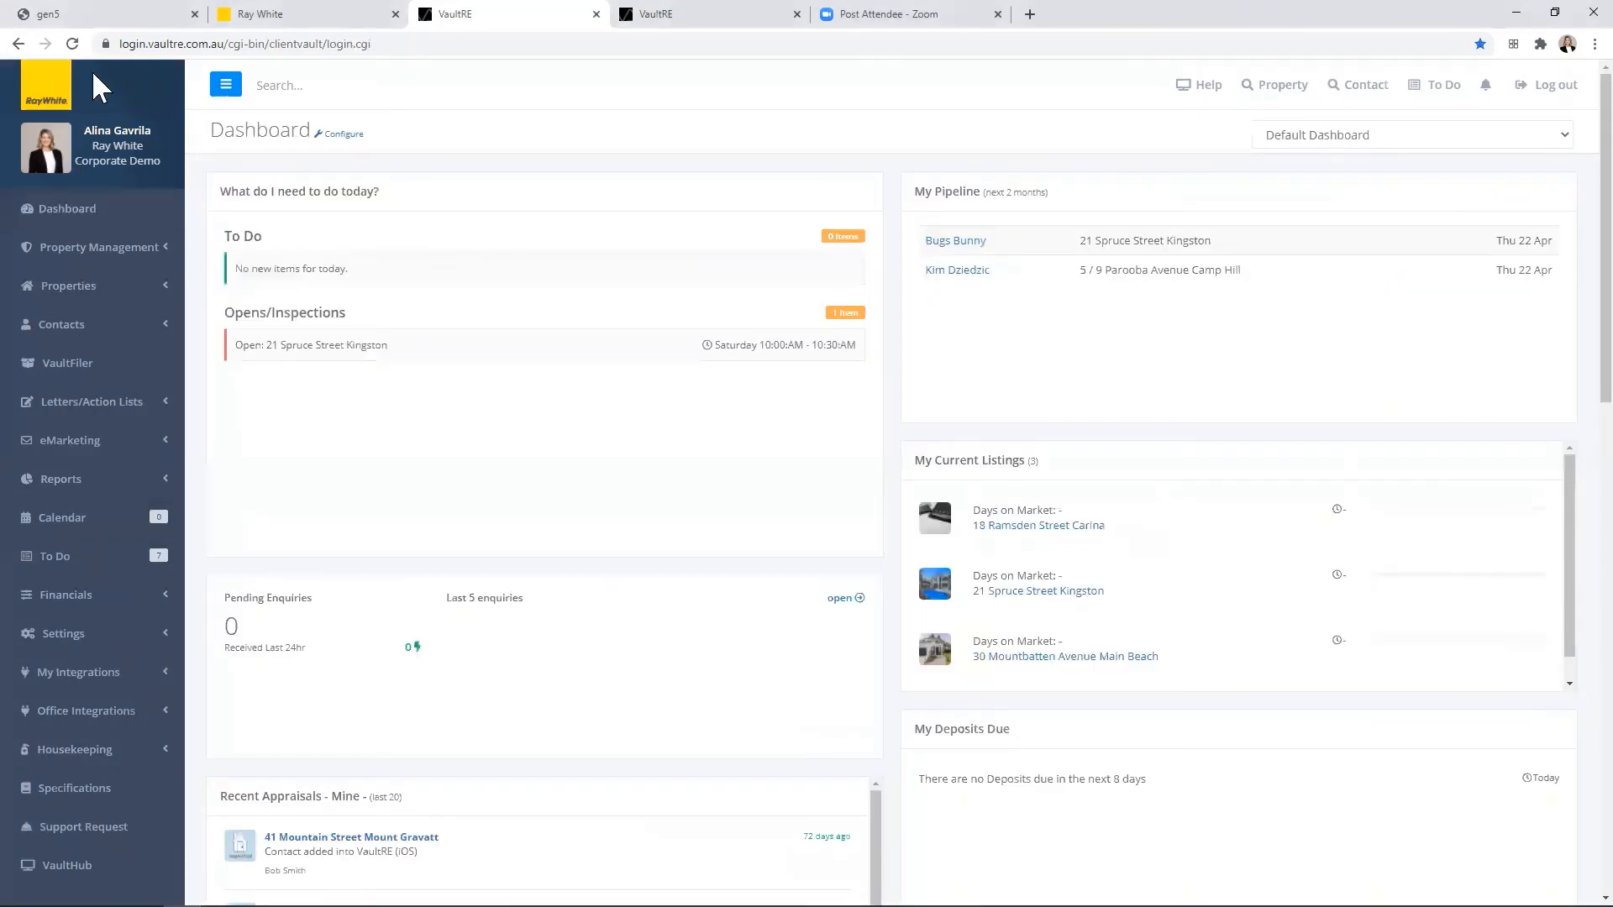
{"action": "left_click", "coordinate": [122, 25]}
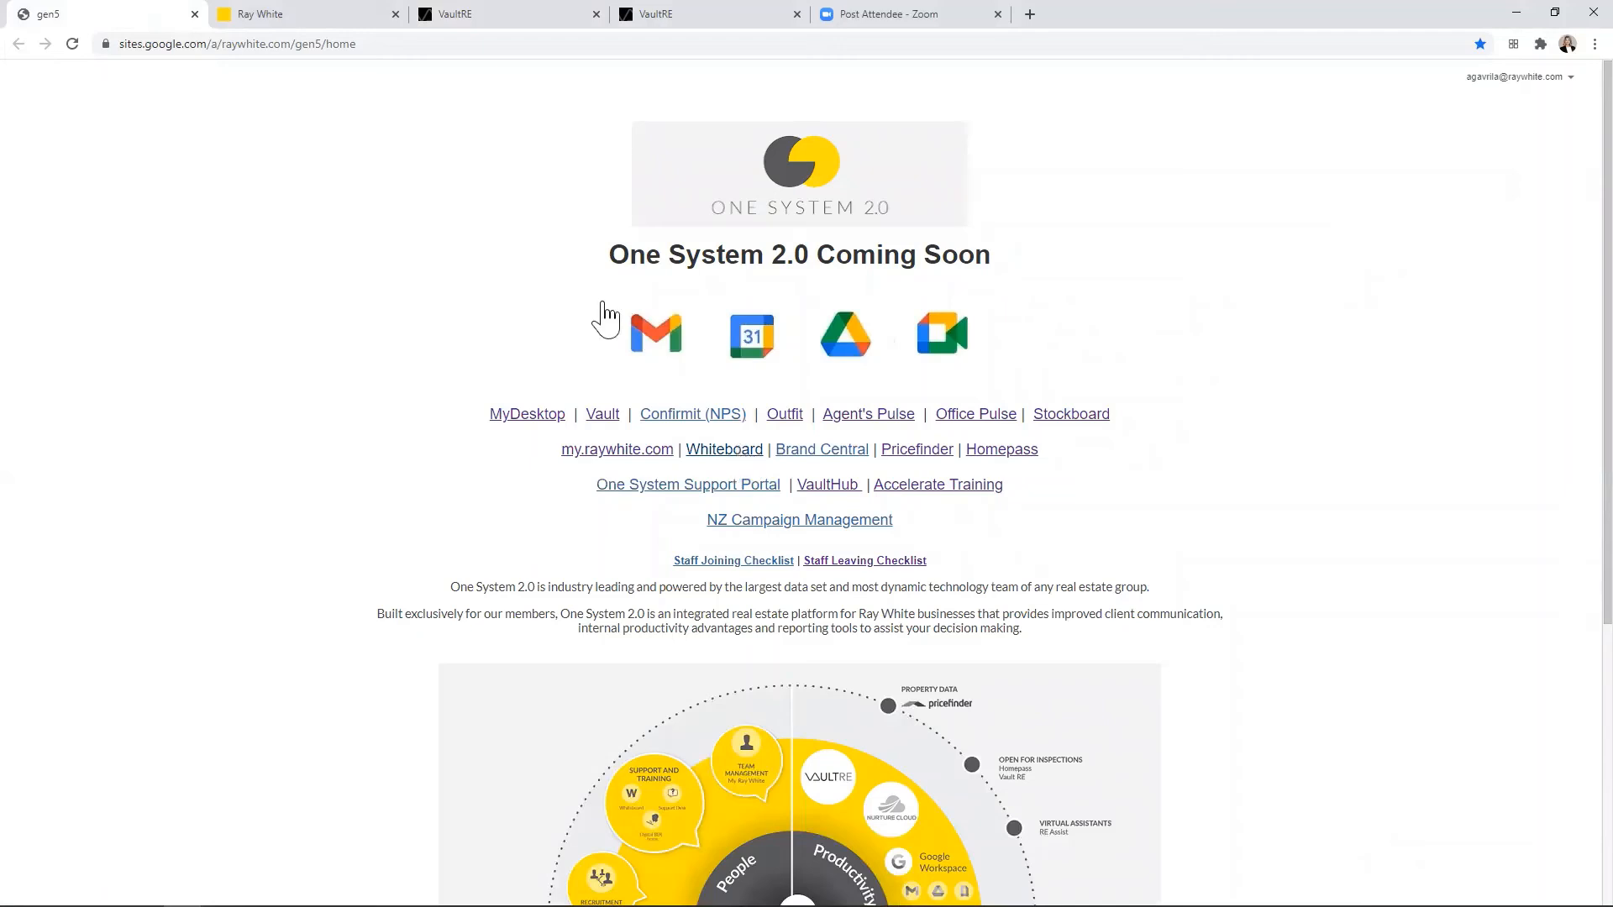
{"action": "left_click", "coordinate": [336, 22]}
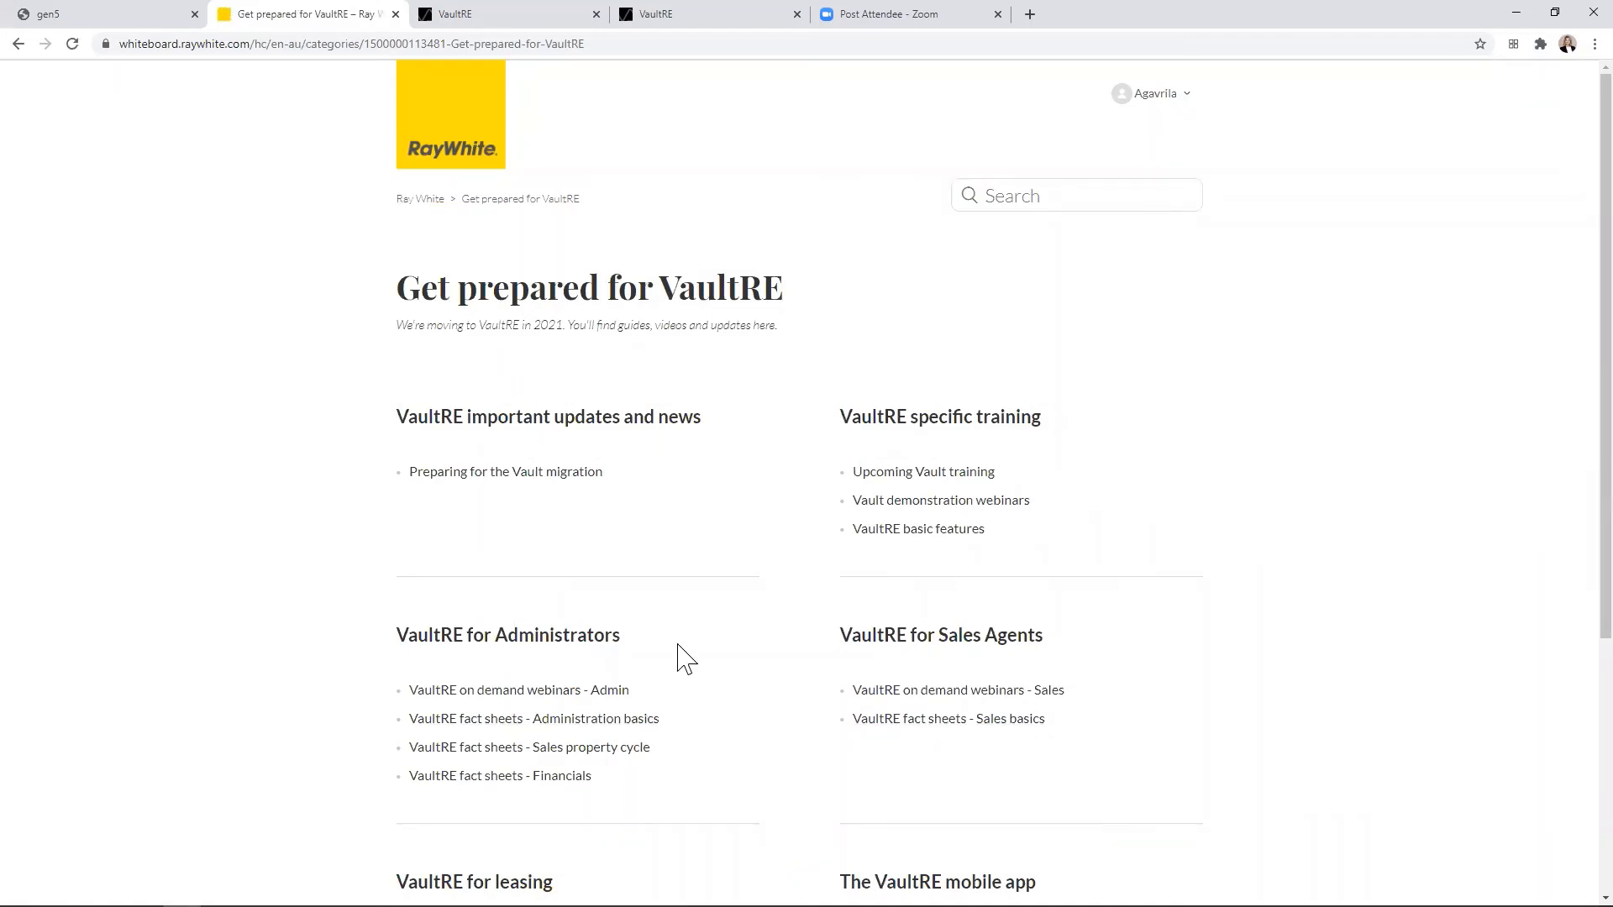
{"action": "scroll", "coordinate": [1258, 670], "scroll_direction": "down", "scroll_amount": 3}
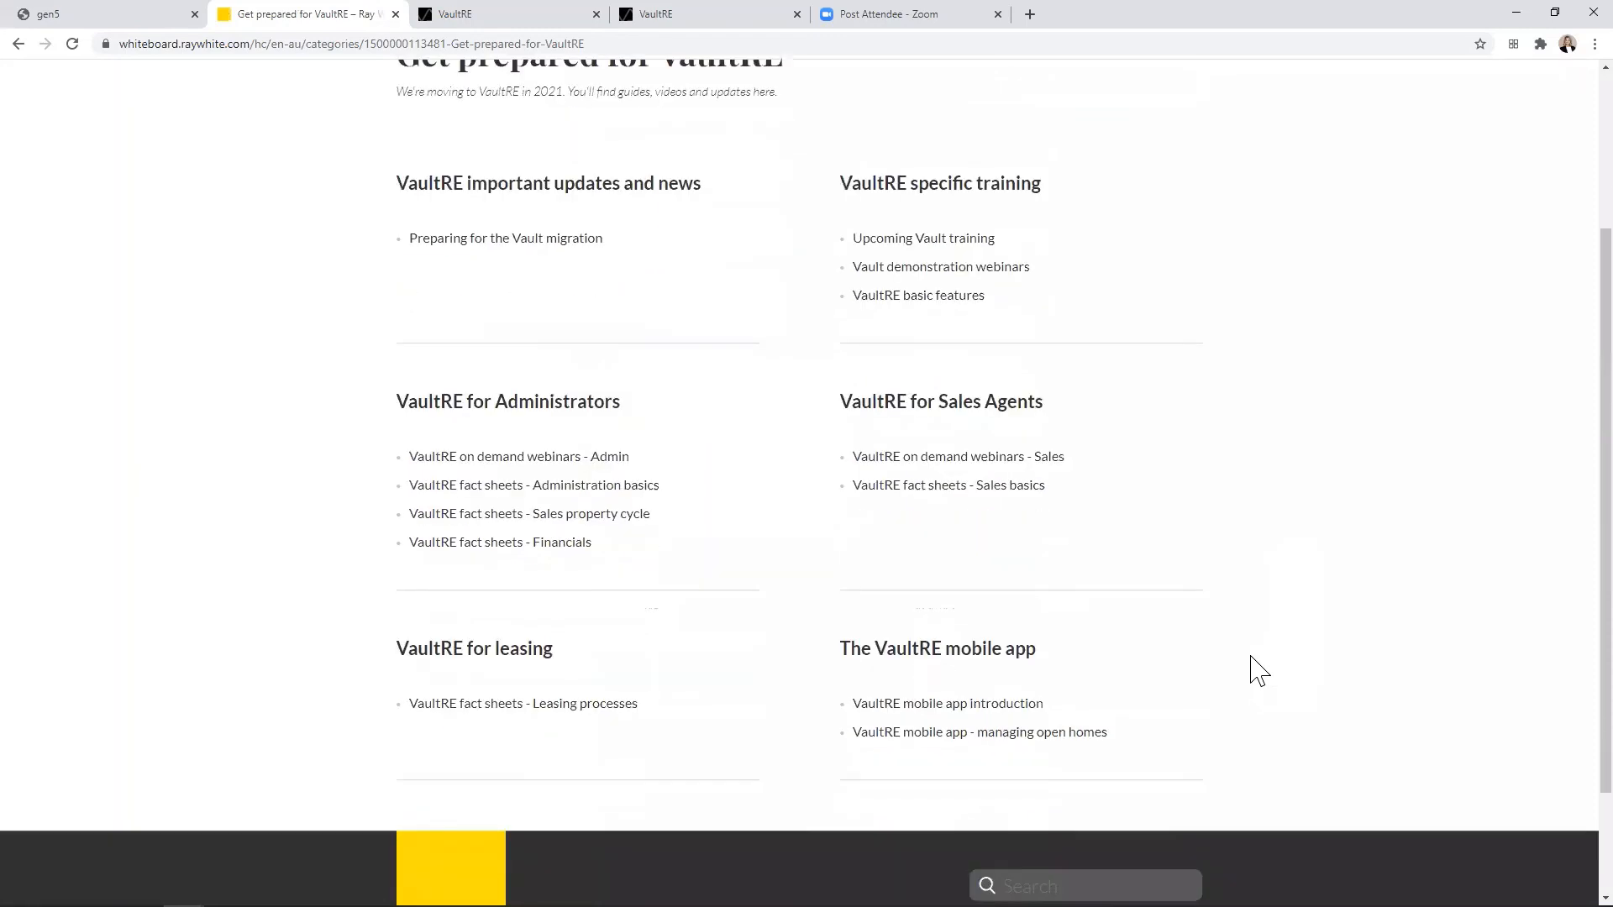
{"action": "scroll", "coordinate": [1258, 671], "scroll_direction": "up", "scroll_amount": 3}
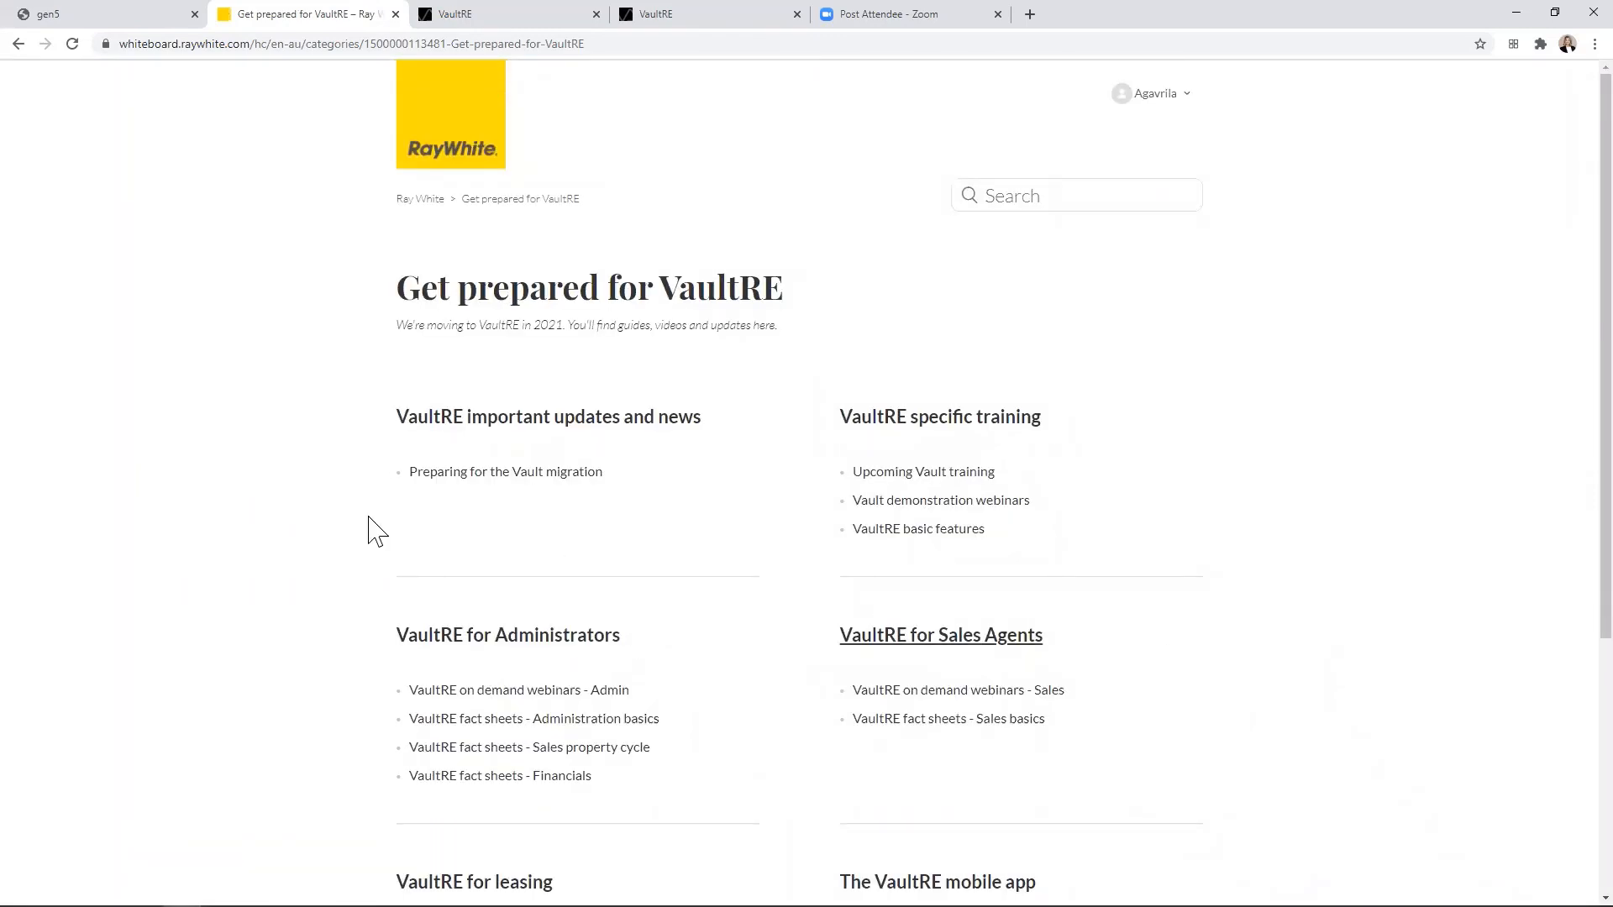
Step: Switch back to VaultRE, open the Knowledge Hub fact sheets, and skim the Calendar fact sheet
{"action": "left_click", "coordinate": [479, 29]}
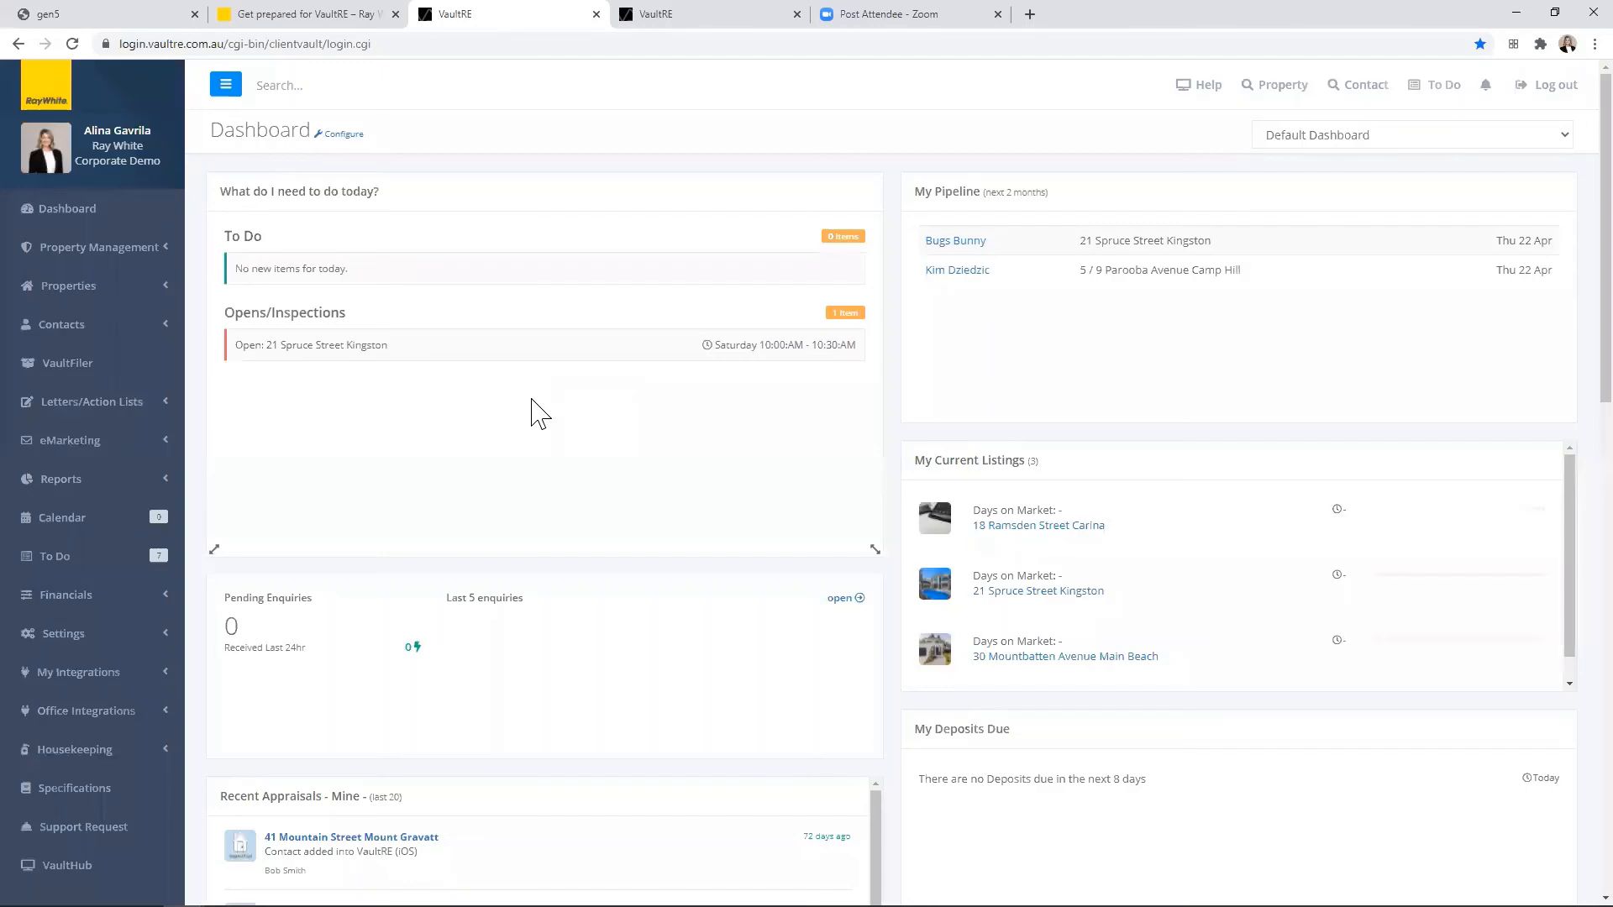
{"action": "left_click", "coordinate": [126, 524]}
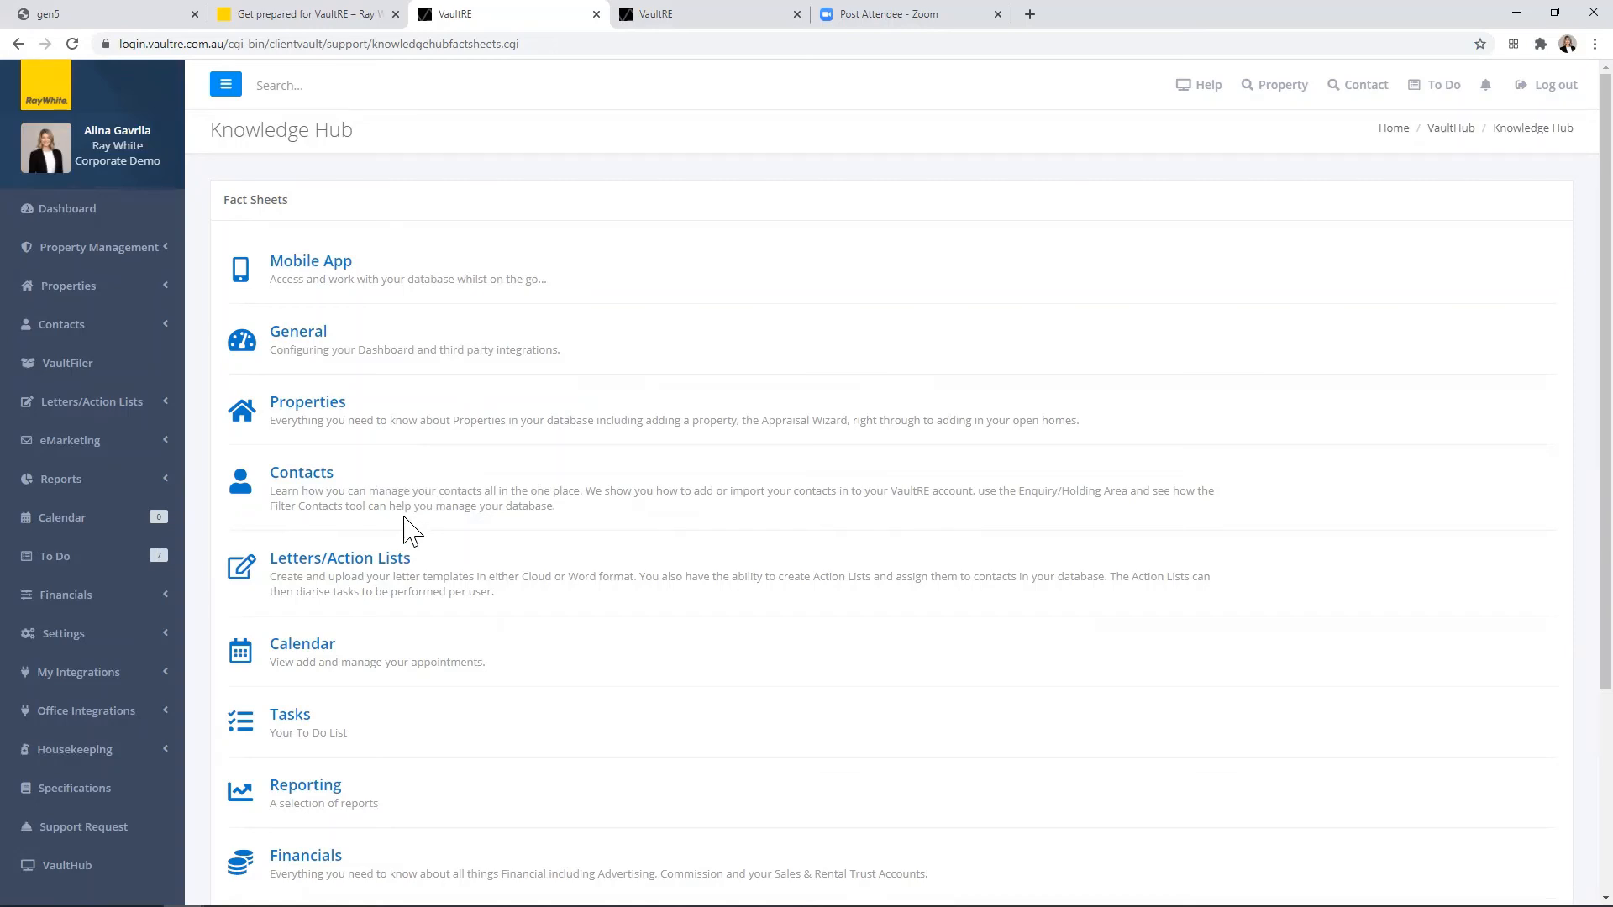
{"action": "left_click", "coordinate": [304, 629]}
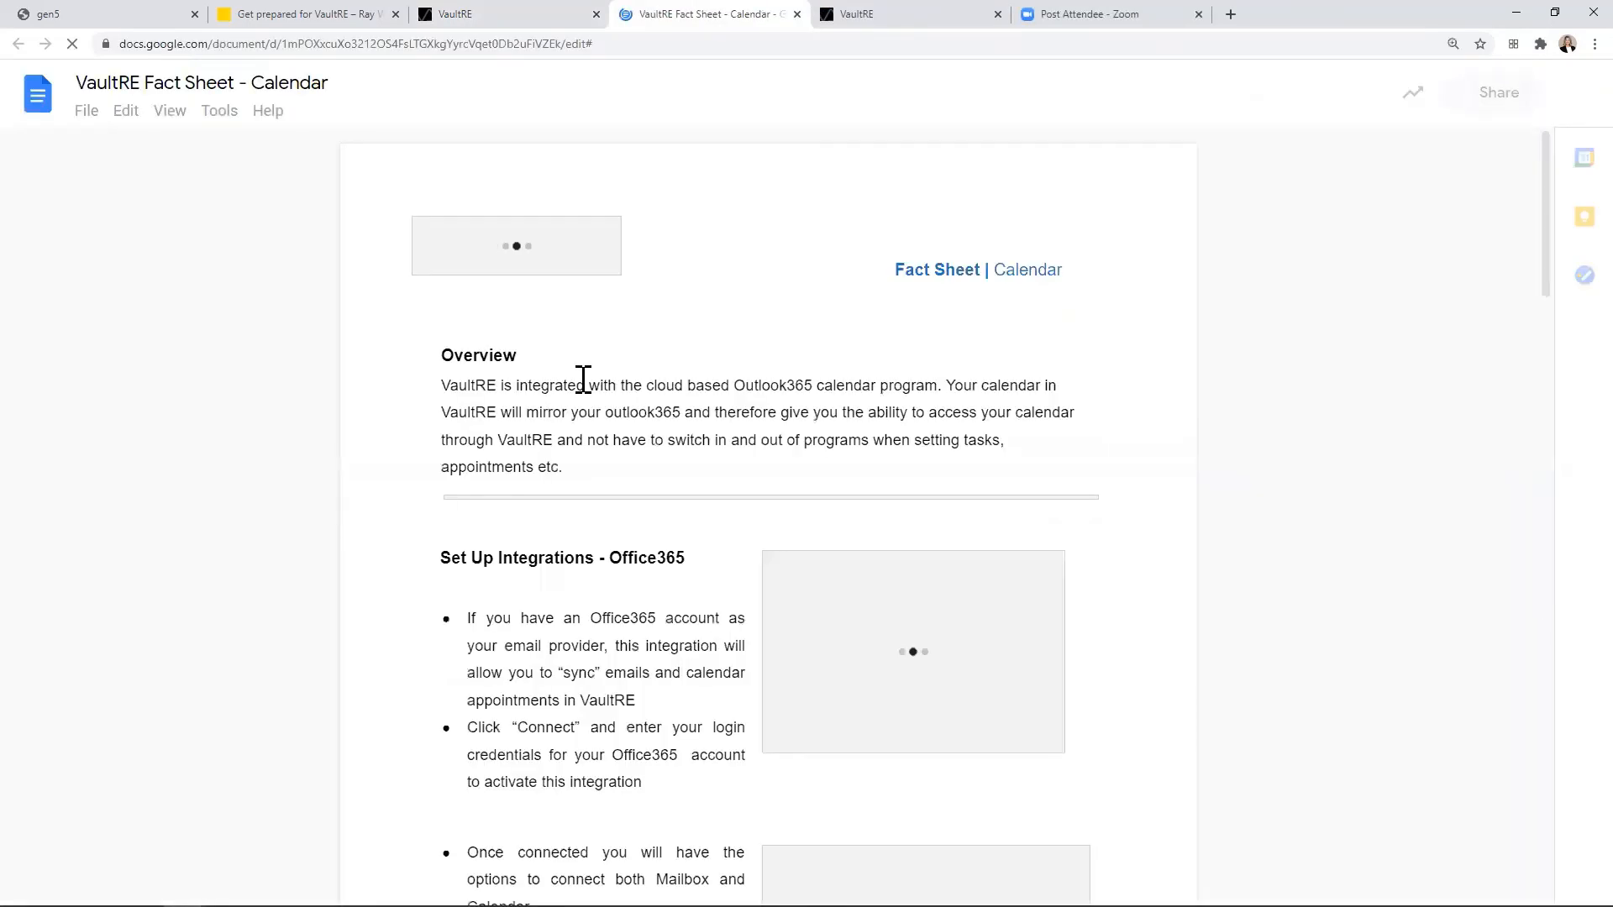
{"action": "scroll", "coordinate": [583, 379], "scroll_direction": "down", "scroll_amount": 9}
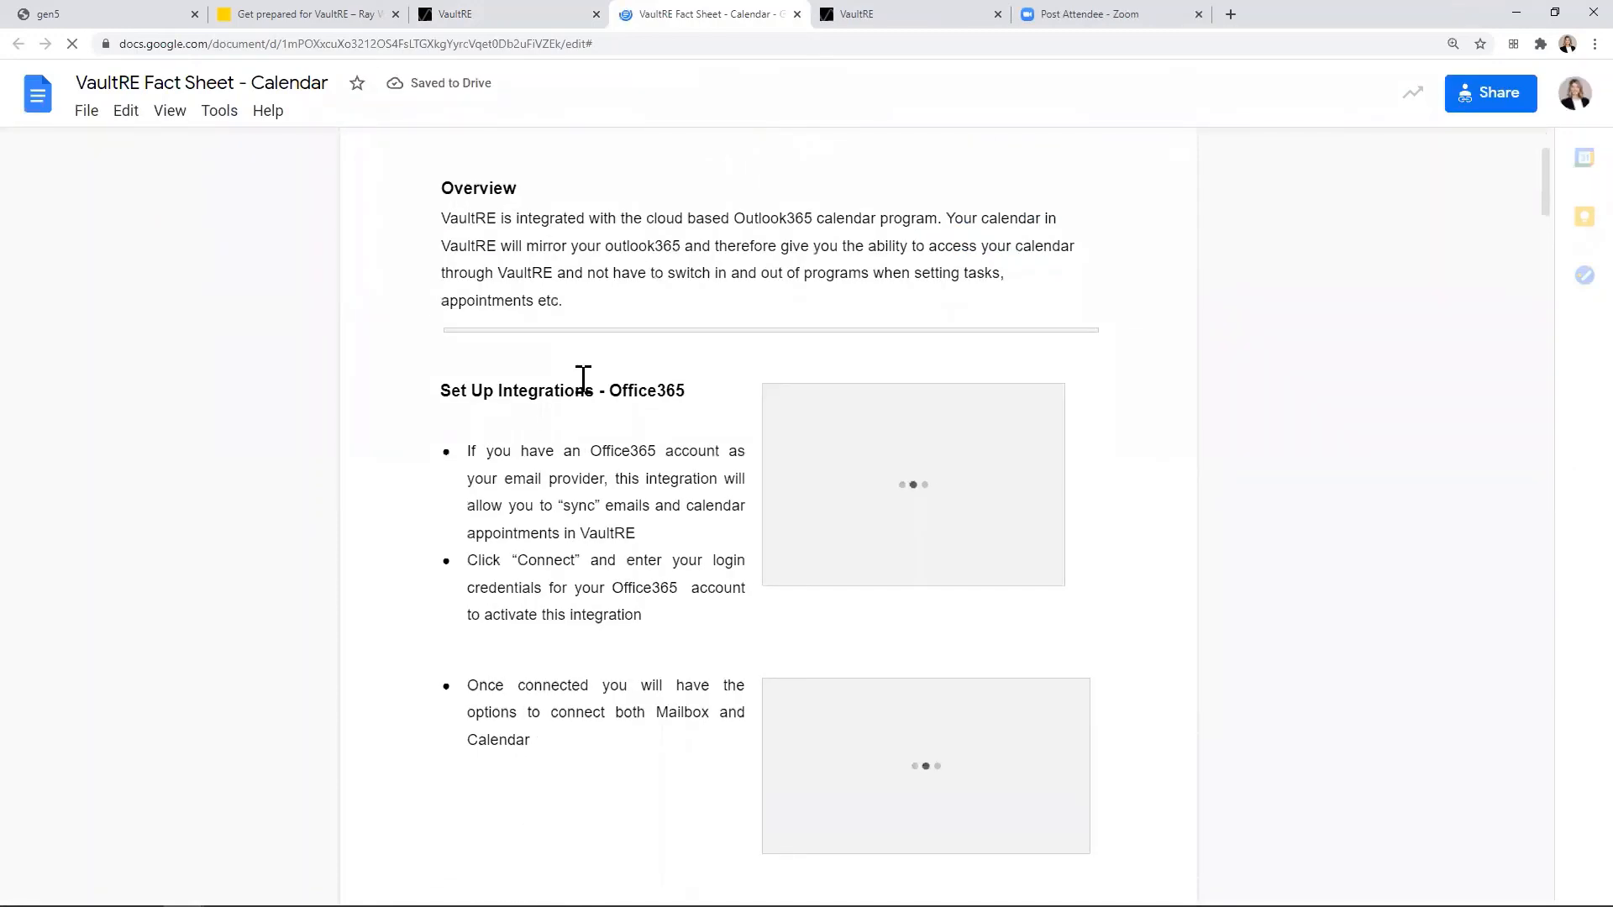
{"action": "scroll", "coordinate": [583, 380], "scroll_direction": "down", "scroll_amount": 12}
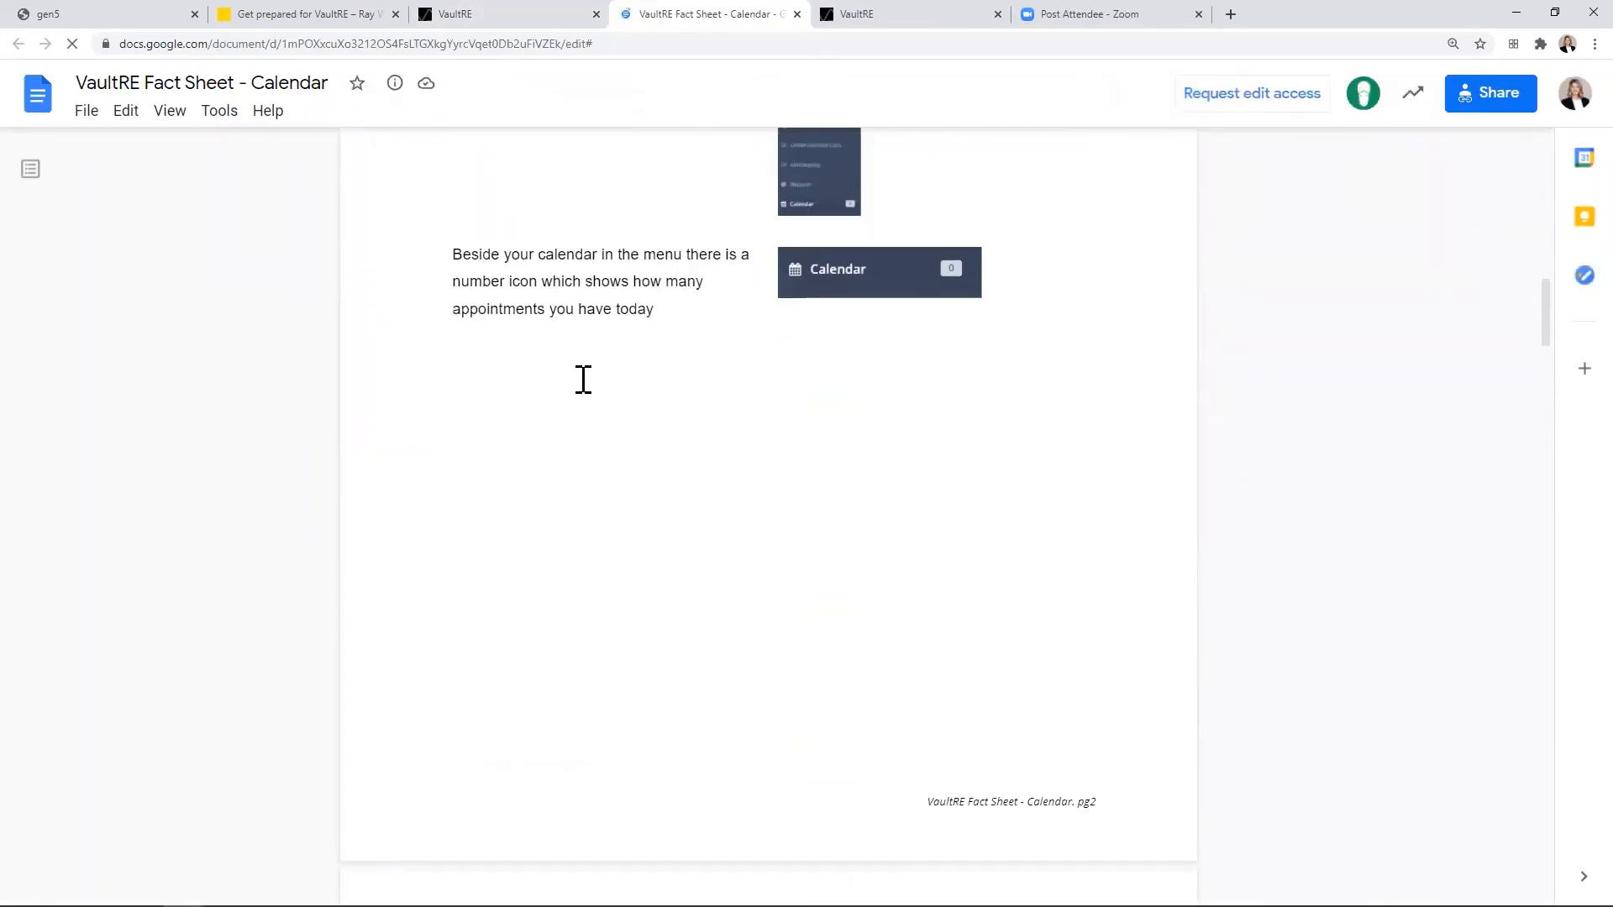
{"action": "scroll", "coordinate": [583, 380], "scroll_direction": "down", "scroll_amount": 19}
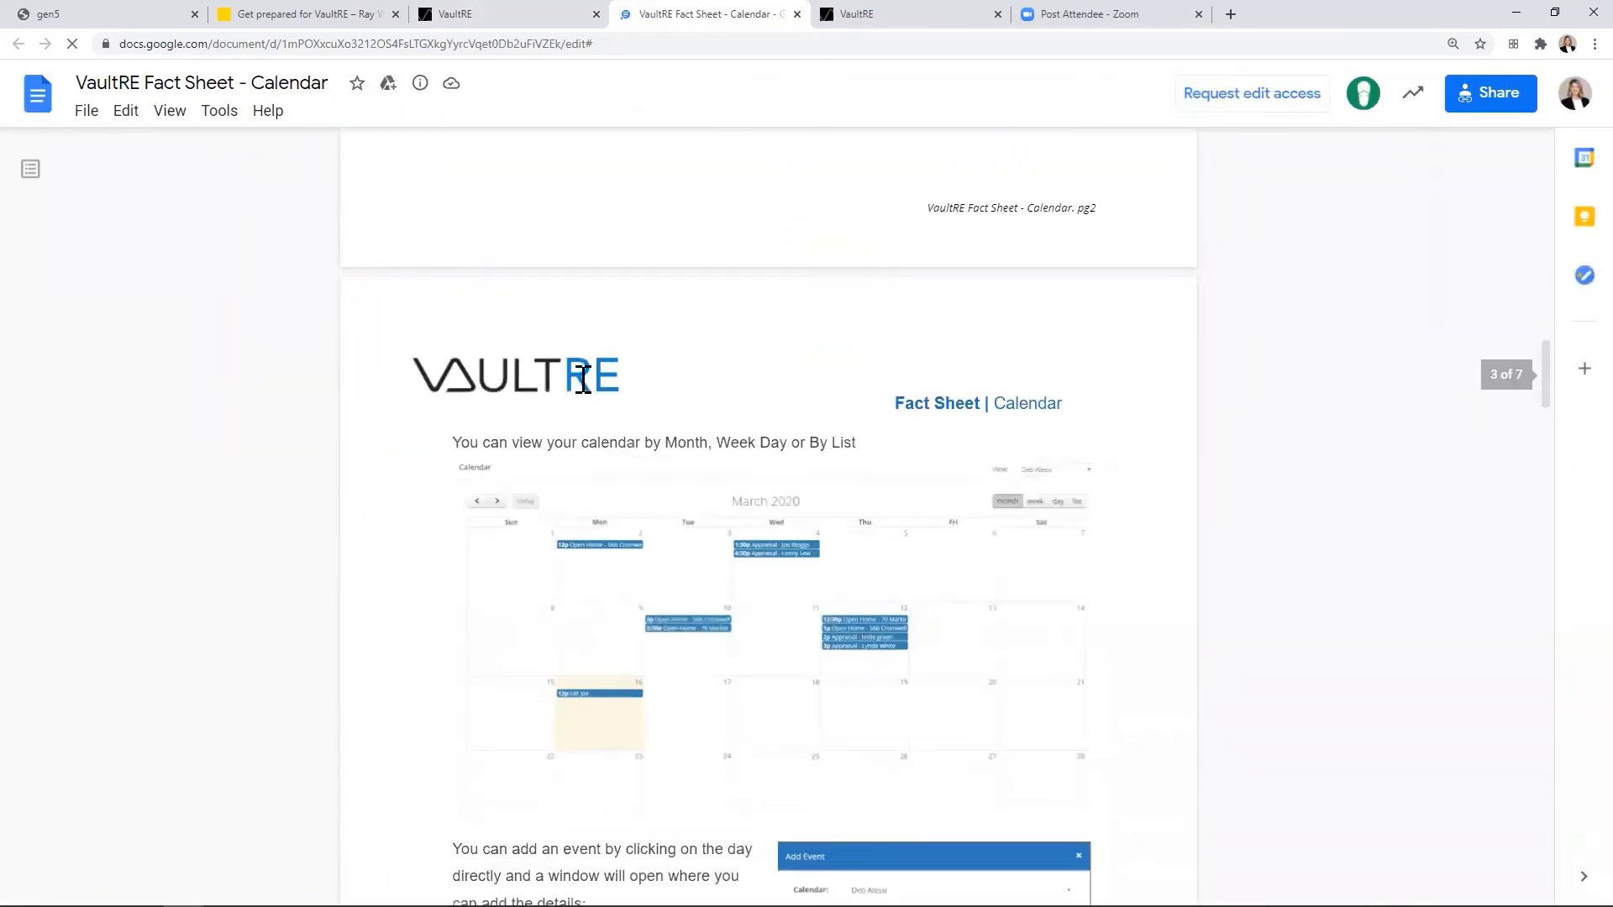
Step: Return to VaultRE, look over the Support Request page with its email form, and go back to the dashboard
{"action": "left_click", "coordinate": [503, 19]}
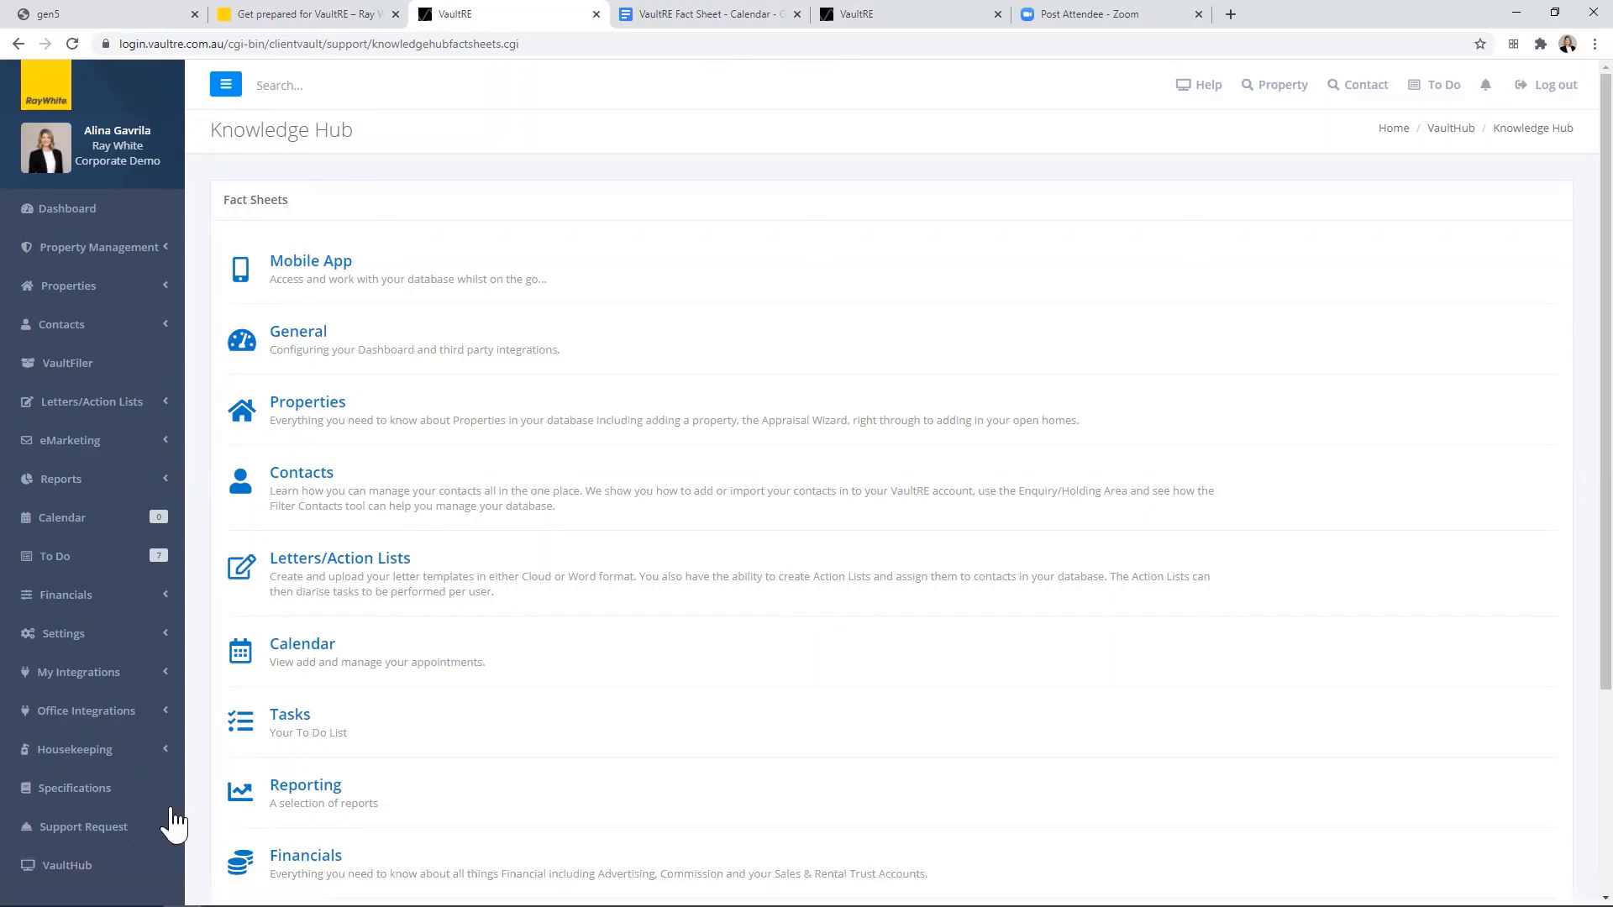
{"action": "left_click", "coordinate": [69, 832]}
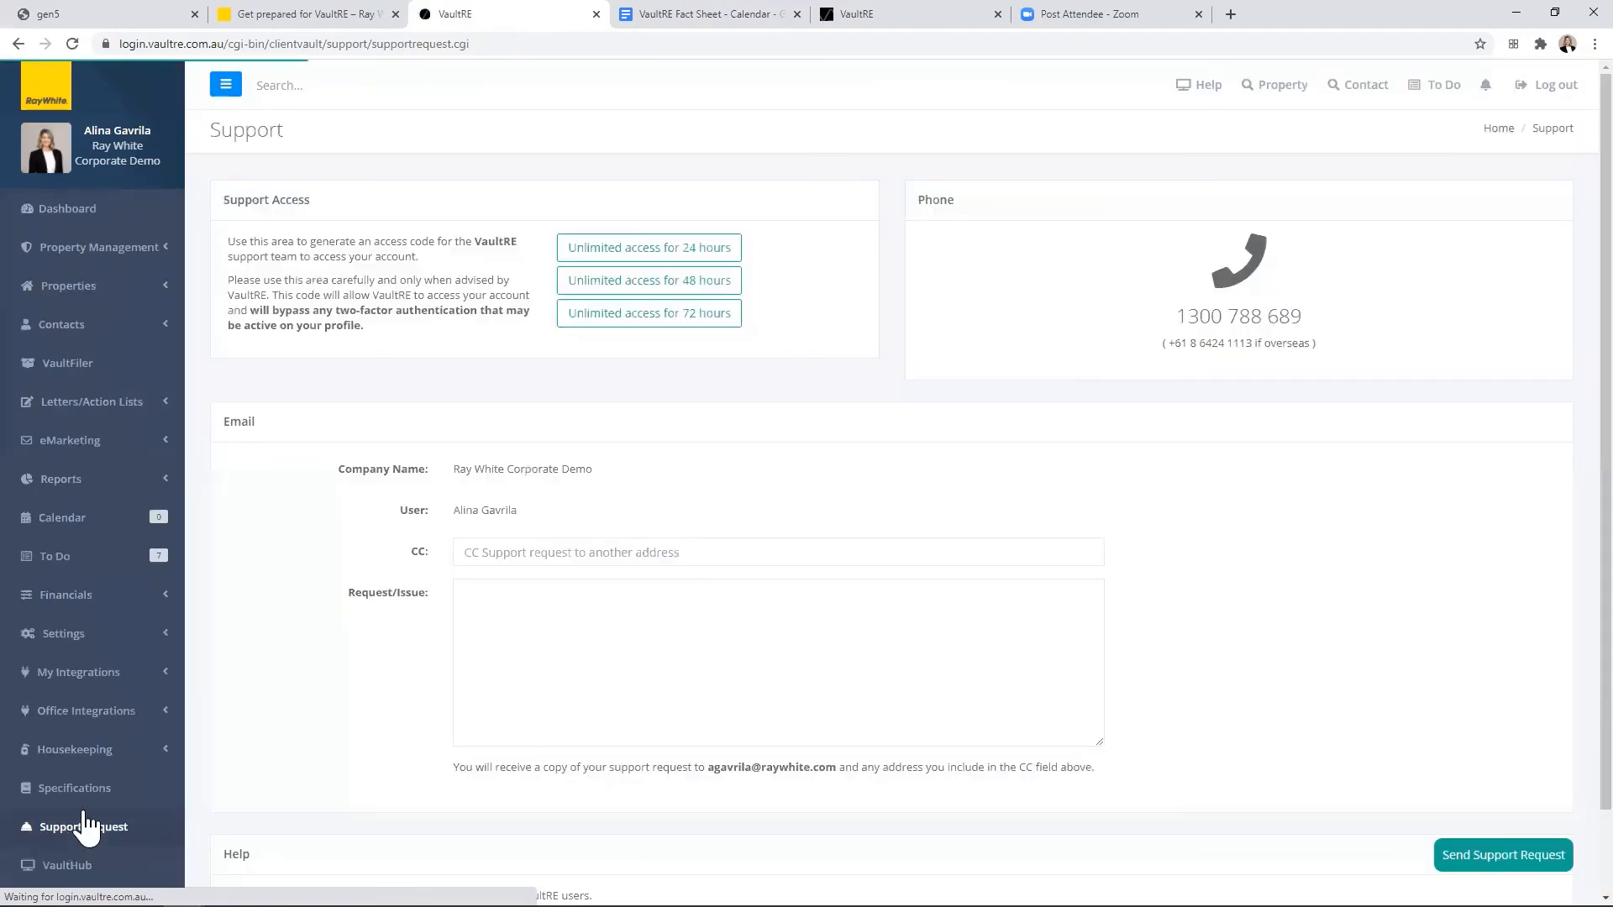
{"action": "left_click", "coordinate": [521, 552]}
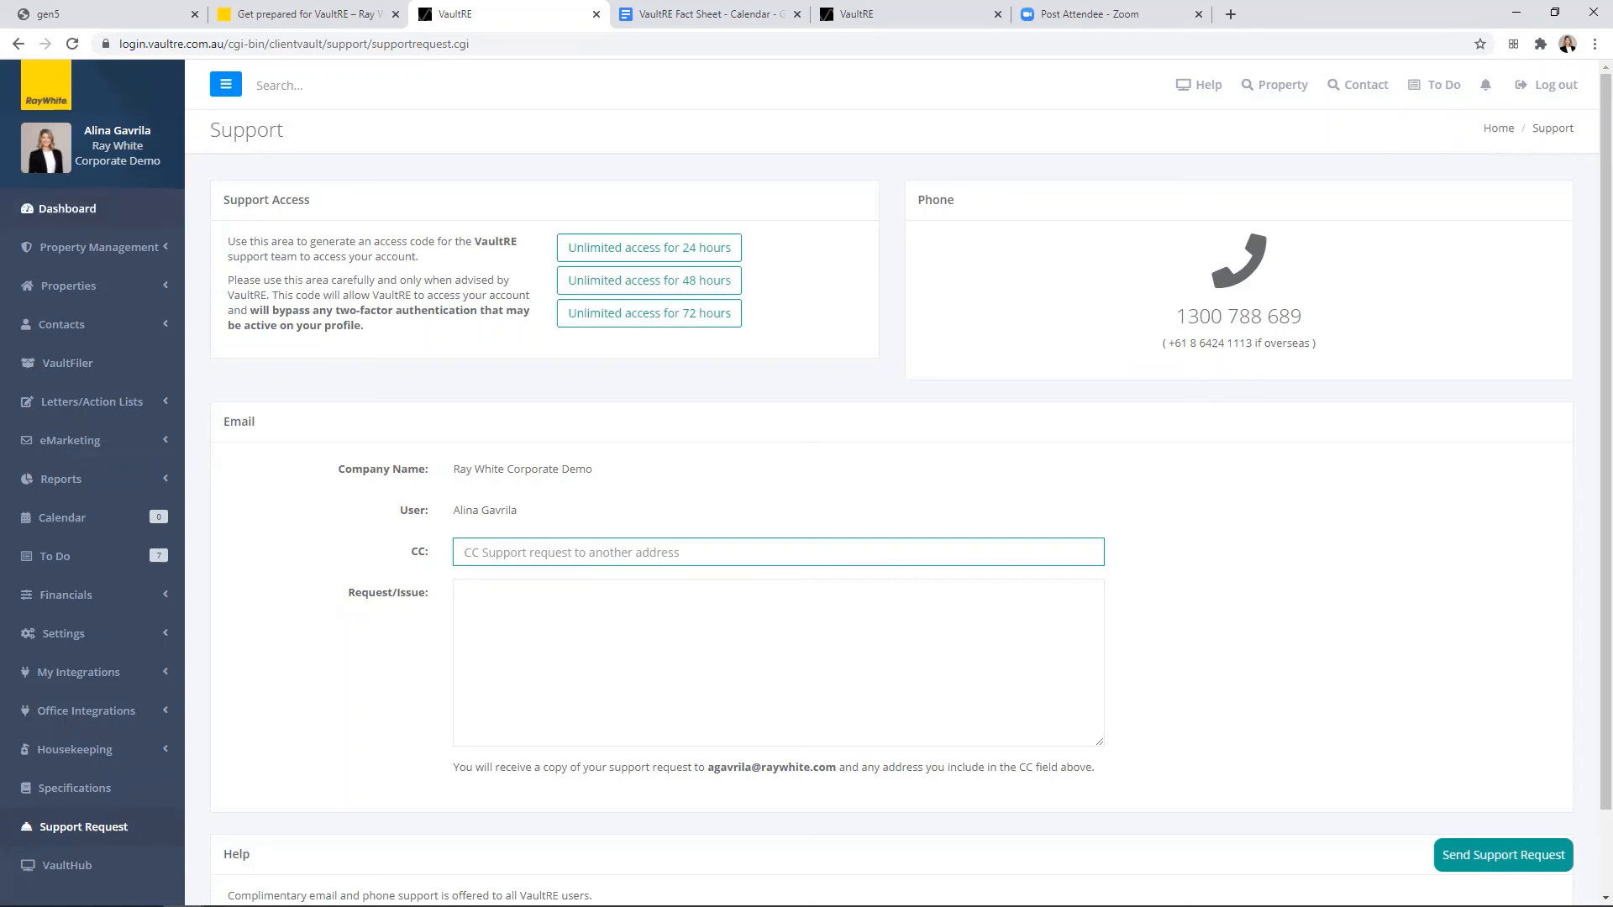
{"action": "left_click", "coordinate": [107, 217]}
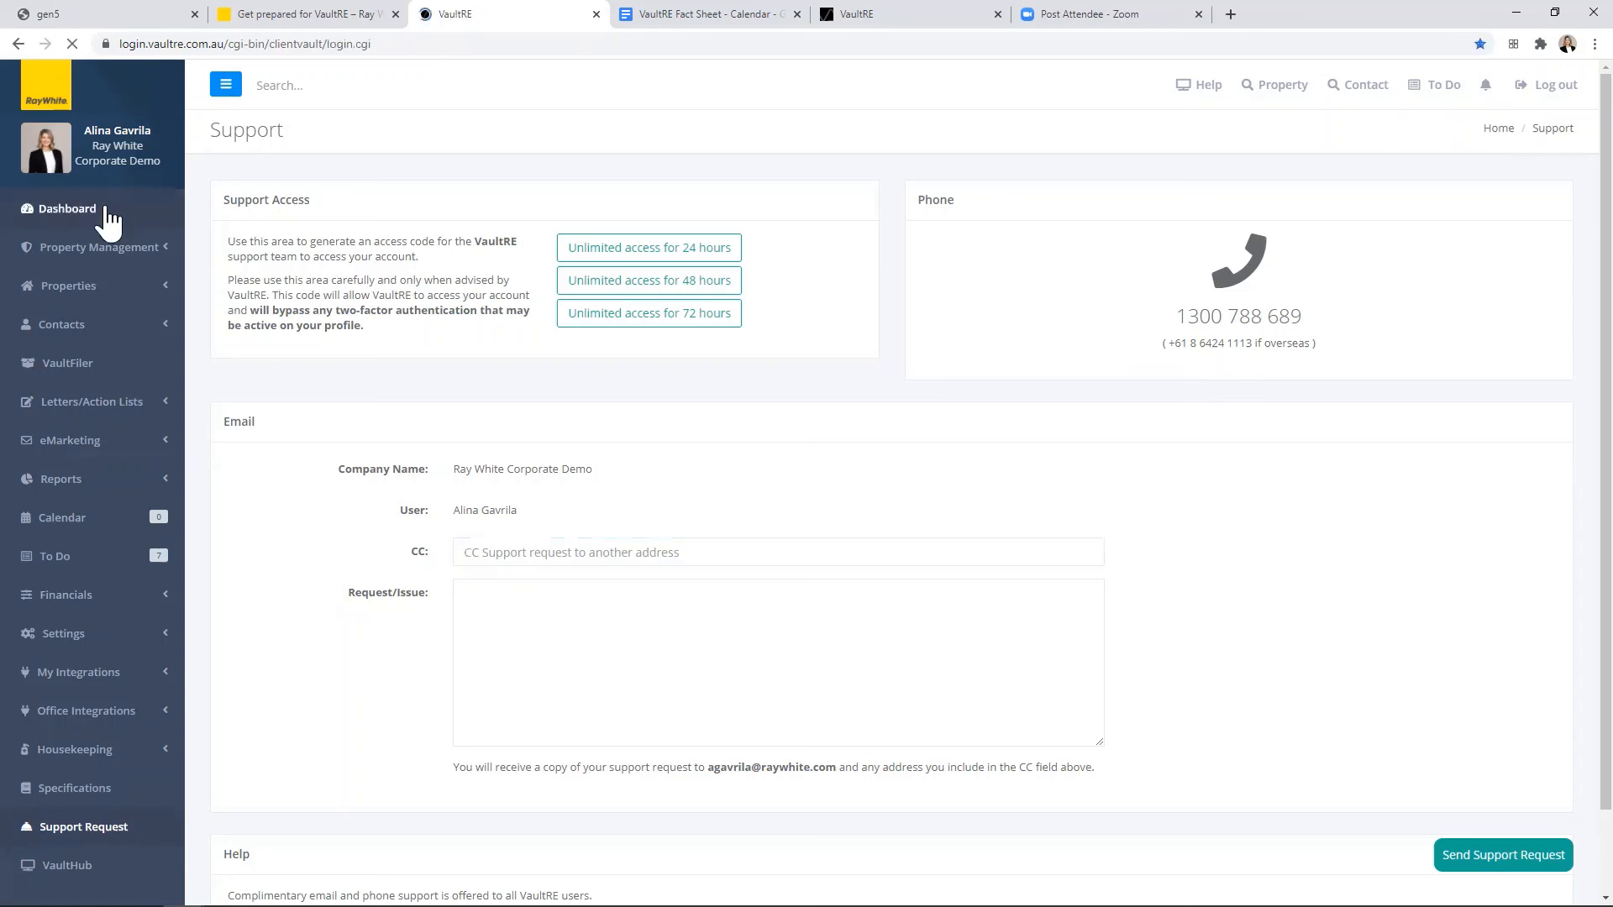